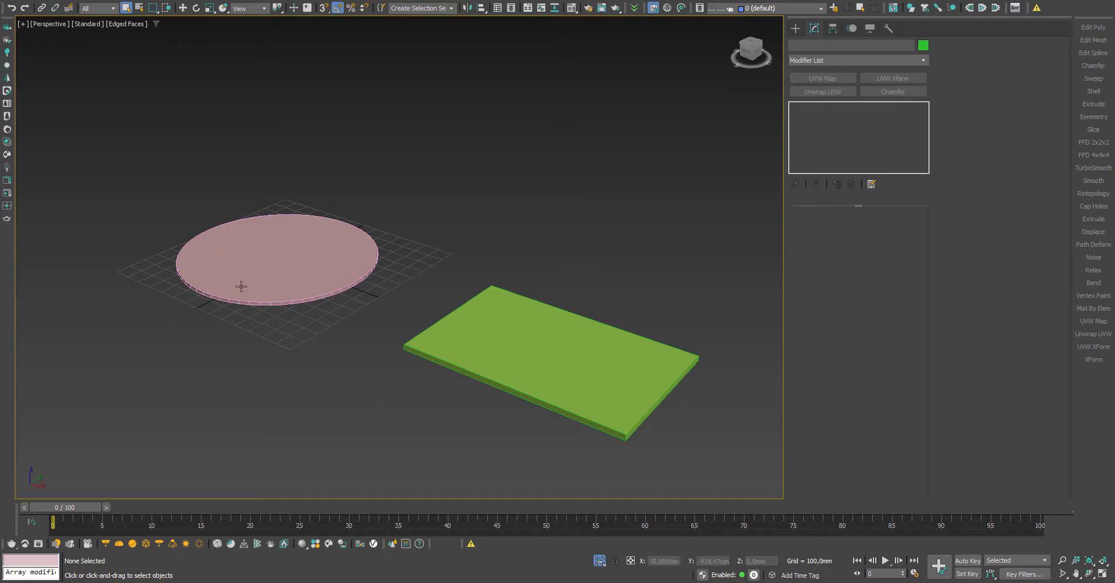
- Assign the marble material from the material editor to the round slab and the rectangular slab
{"action": "left_click", "coordinate": [260, 260]}
{"action": "left_click", "coordinate": [455, 324]}
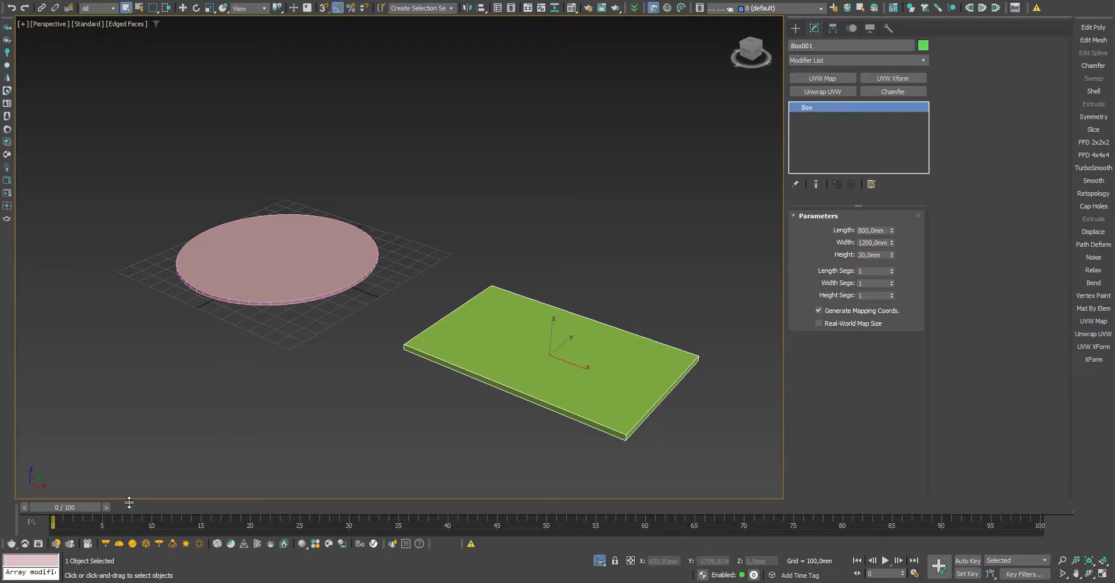
{"action": "key", "text": "alt+Tab"}
{"action": "left_click_drag", "start_coordinate": [635, 241], "coordinate": [322, 260]}
{"action": "left_click_drag", "start_coordinate": [630, 239], "coordinate": [464, 336]}
{"action": "left_click", "coordinate": [428, 301]}
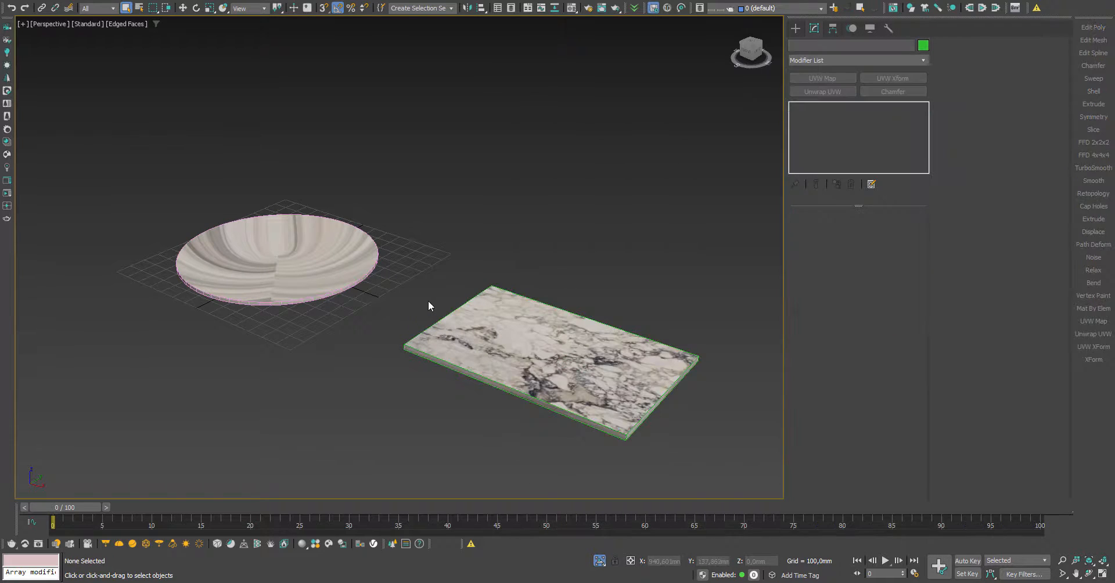
- Add a UVW Map modifier to the round slab with Box mapping and a height of 1200 mm
{"action": "left_click", "coordinate": [337, 273]}
{"action": "left_click", "coordinate": [1089, 323]}
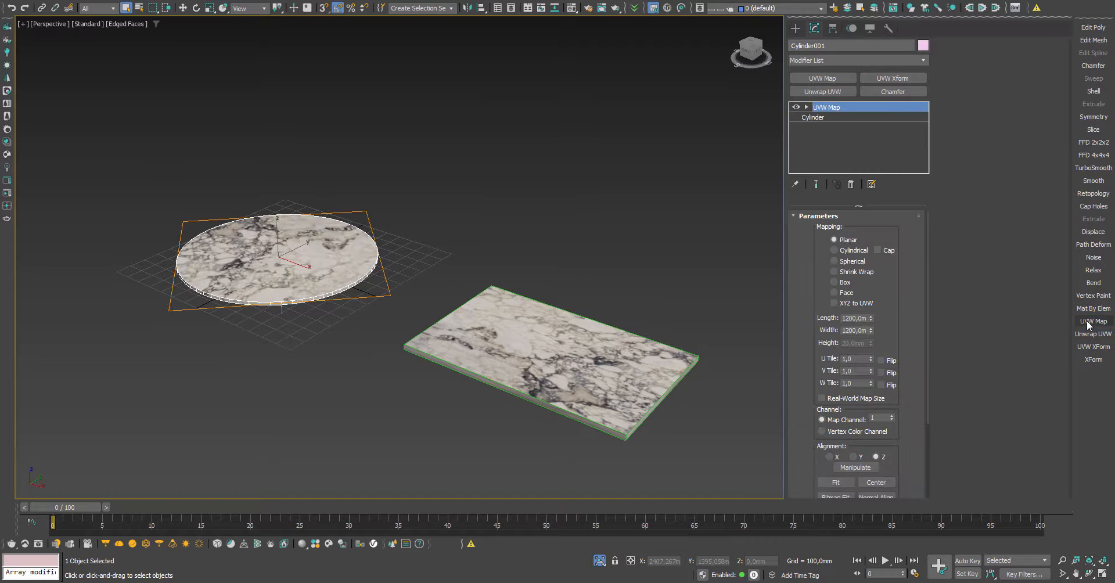
{"action": "left_click", "coordinate": [833, 282]}
{"action": "left_click", "coordinate": [852, 343]}
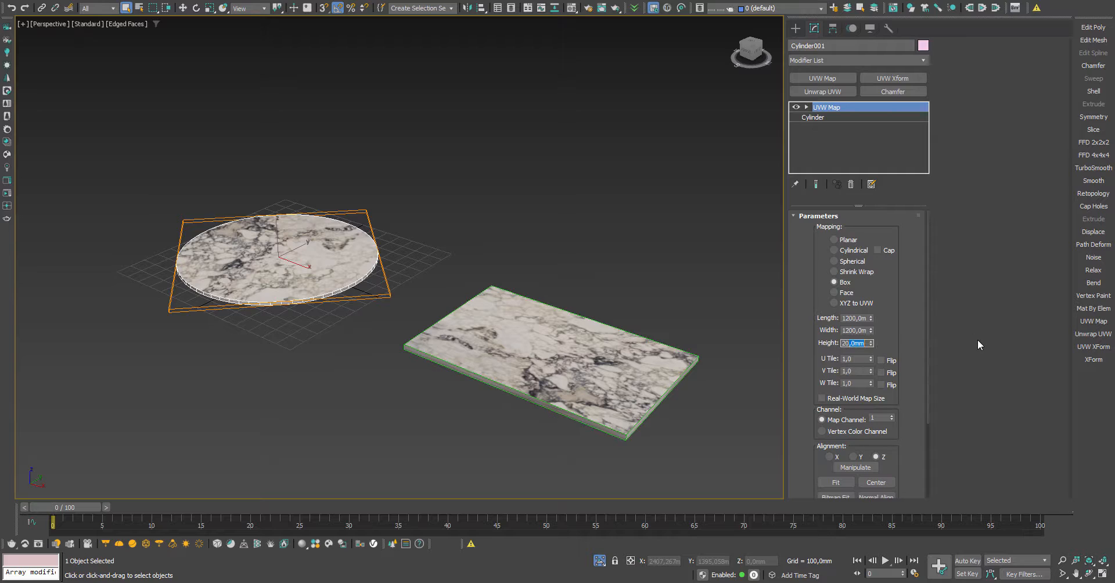
{"action": "type", "text": "2"}
{"action": "type", "text": "1200"}
{"action": "key", "text": "Return"}
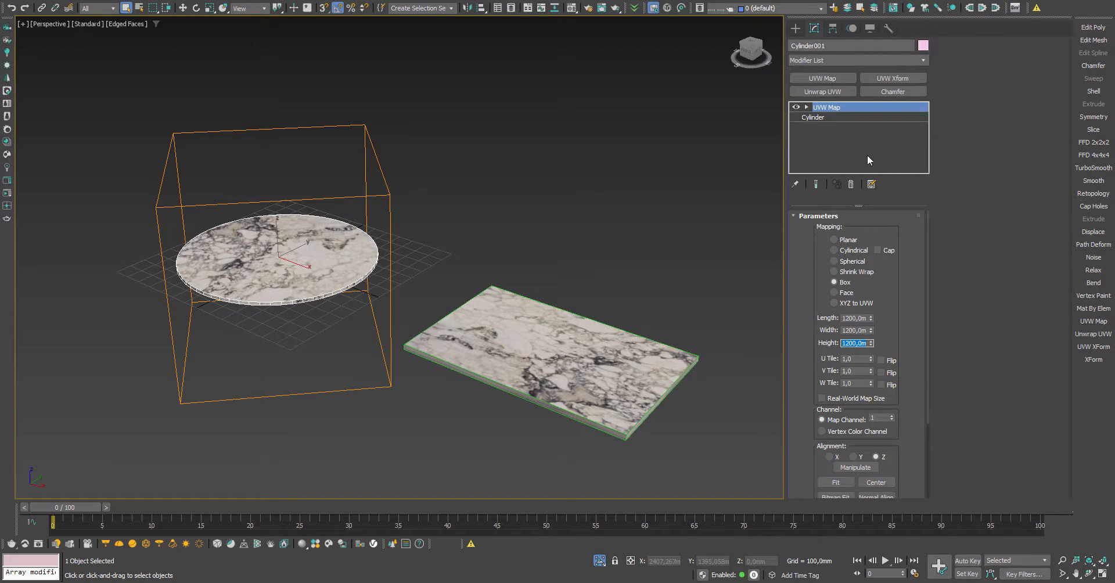
- Copy the round slab's UVW Map modifier onto the rectangular slab and hide the edged faces in the viewport
{"action": "left_click_drag", "start_coordinate": [826, 107], "coordinate": [535, 374]}
{"action": "left_click", "coordinate": [535, 373]}
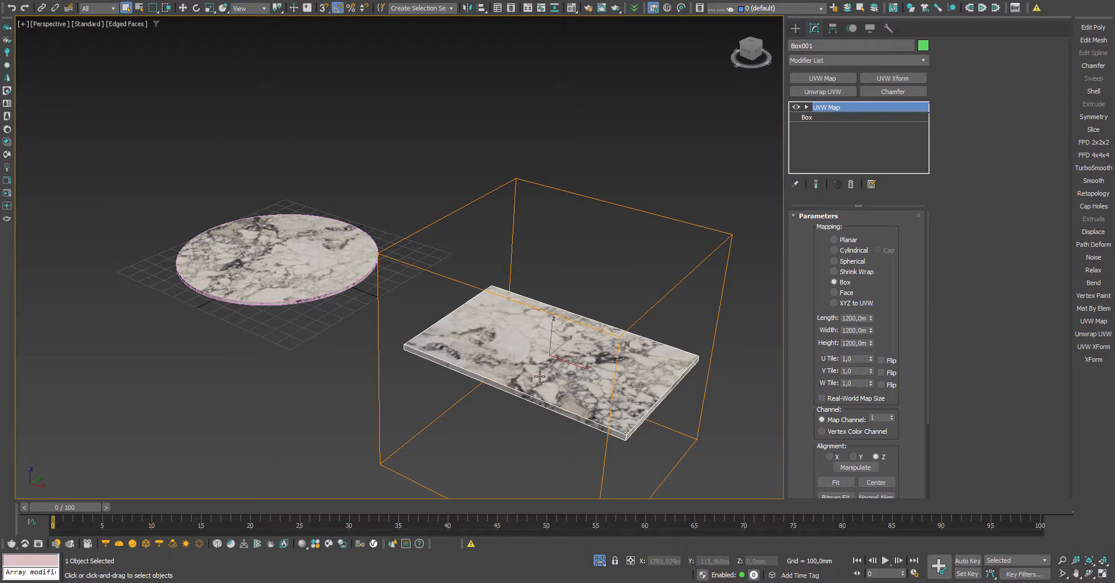
{"action": "scroll", "coordinate": [586, 408], "scroll_direction": "up", "scroll_amount": 4}
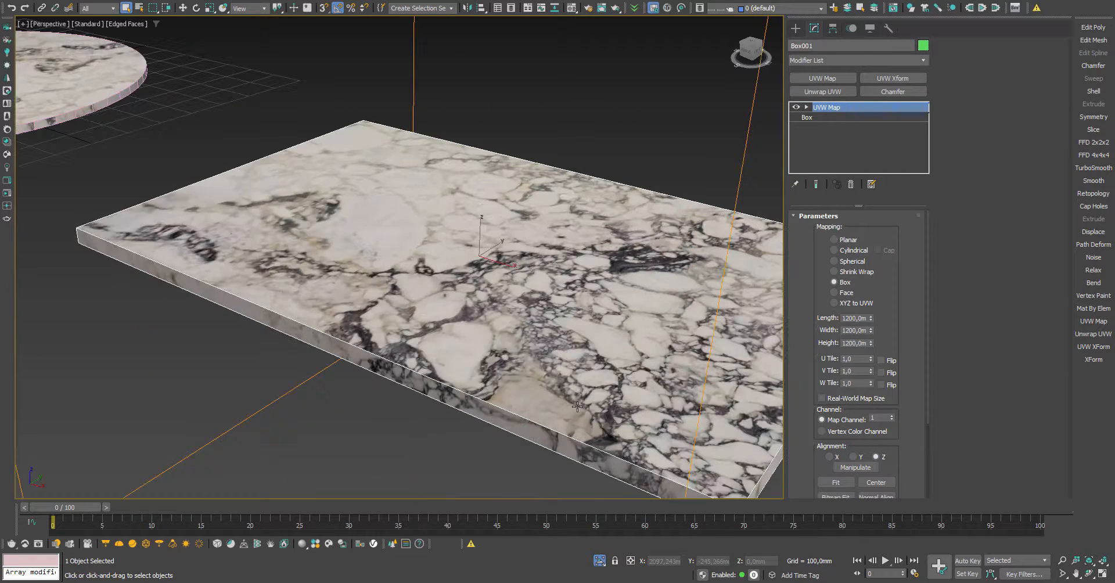
{"action": "scroll", "coordinate": [523, 360], "scroll_direction": "down", "scroll_amount": 5}
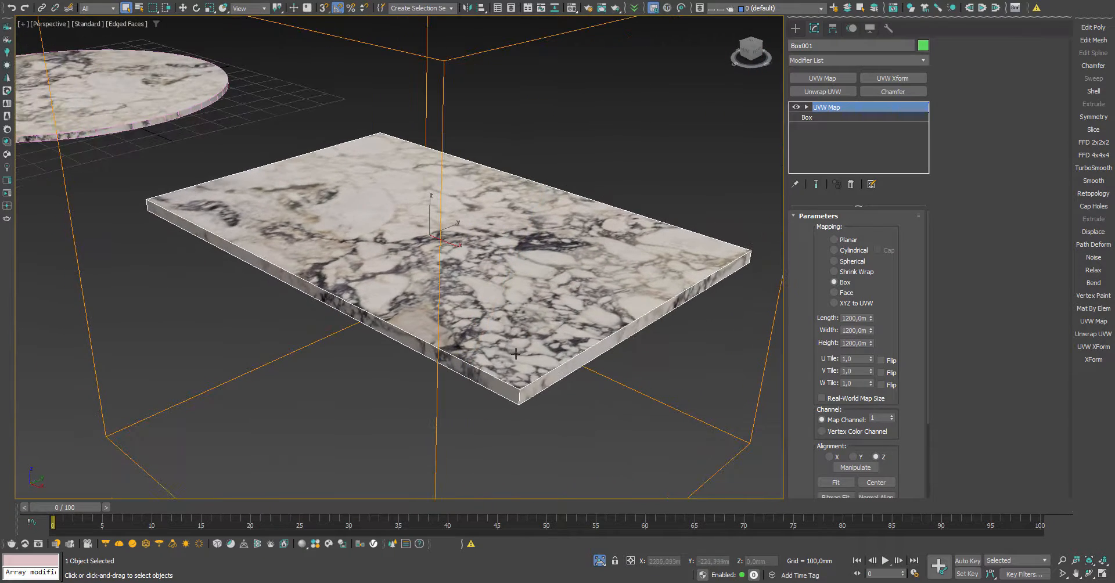
{"action": "middle_click_drag", "start_coordinate": [552, 379], "coordinate": [529, 375], "text": "alt"}
{"action": "key", "text": "F4"}
{"action": "left_click", "coordinate": [535, 408]}
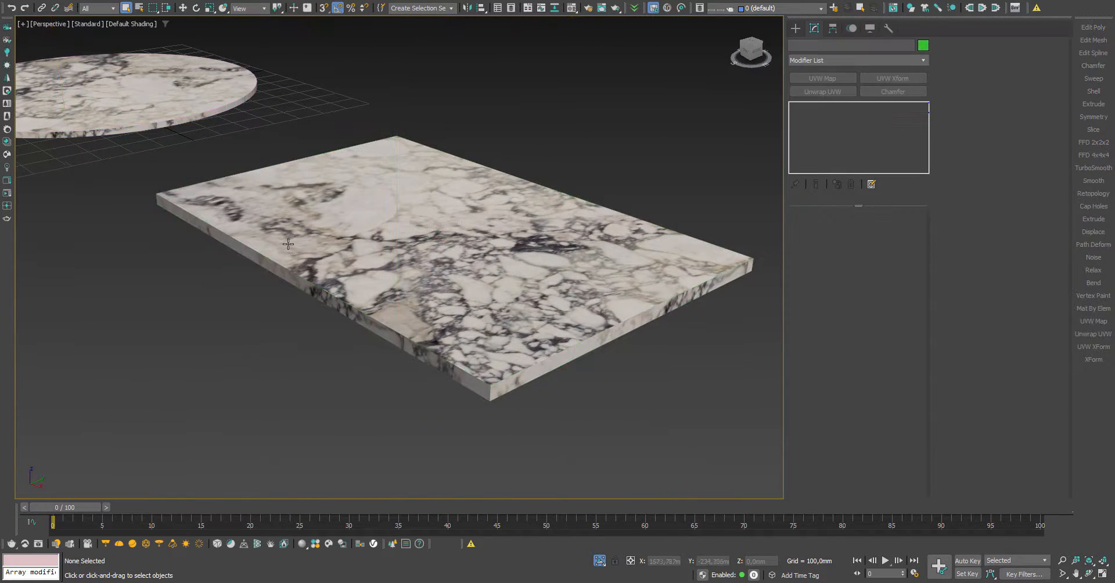
- Delete the UVW Map modifier from the round slab
{"action": "middle_click_drag", "start_coordinate": [296, 248], "coordinate": [644, 378]}
{"action": "middle_click_drag", "start_coordinate": [323, 222], "coordinate": [368, 250]}
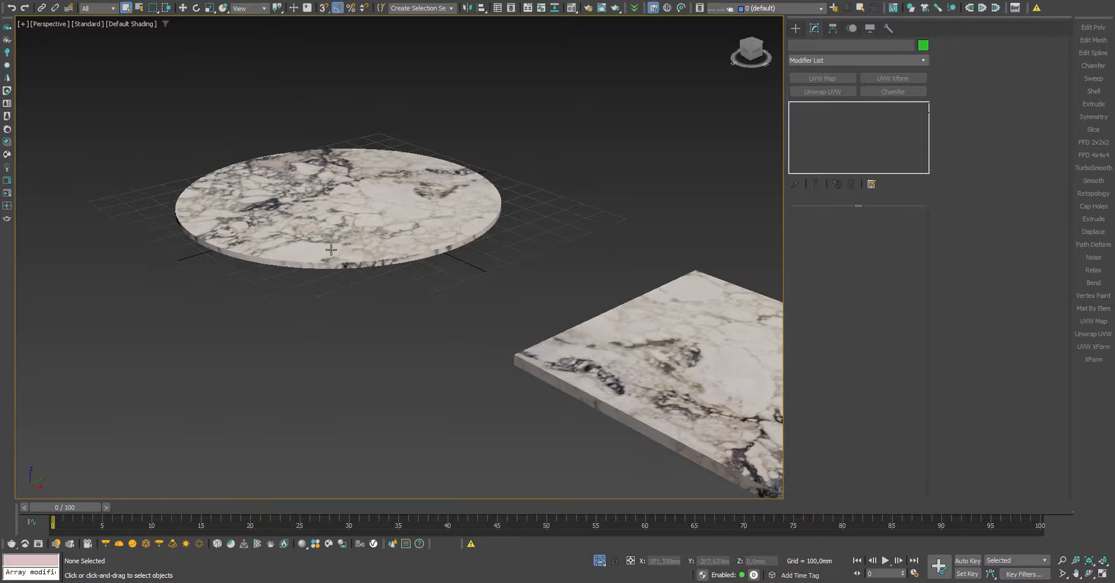
{"action": "scroll", "coordinate": [313, 242], "scroll_direction": "up", "scroll_amount": 4}
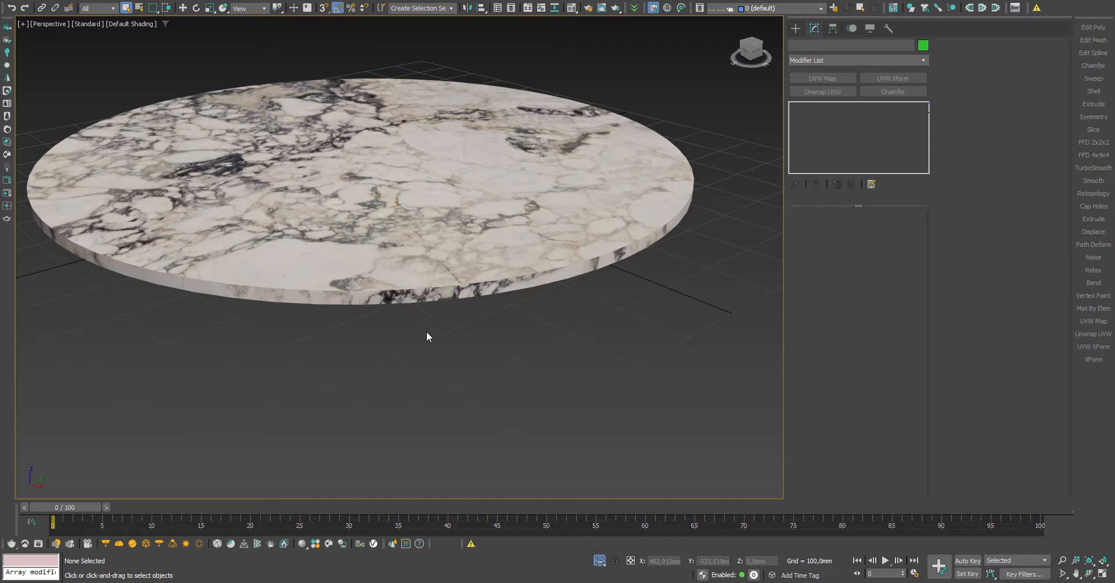
{"action": "left_click", "coordinate": [407, 228]}
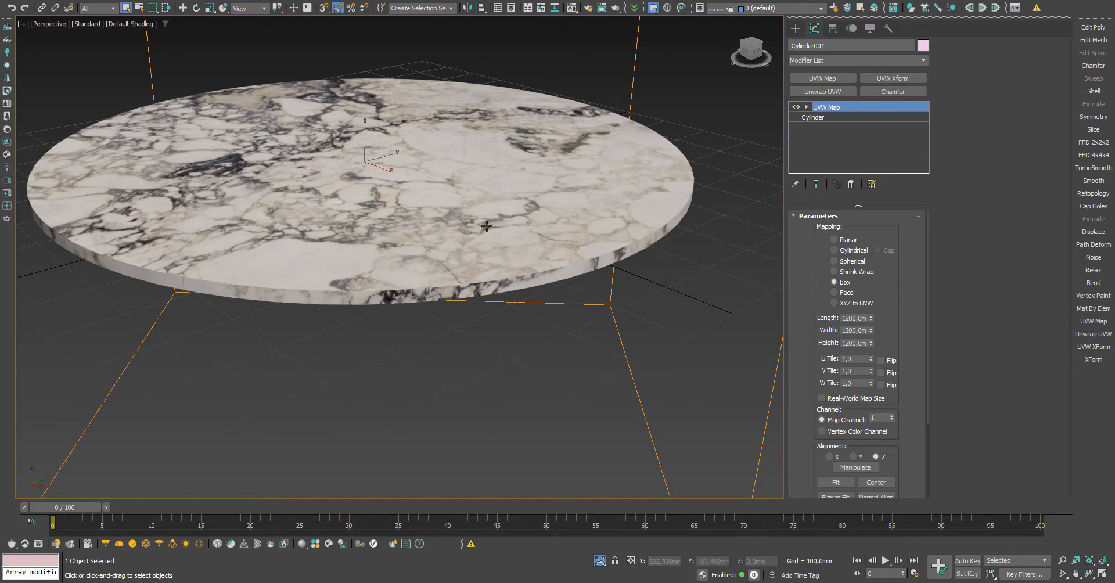
{"action": "left_click", "coordinate": [850, 184]}
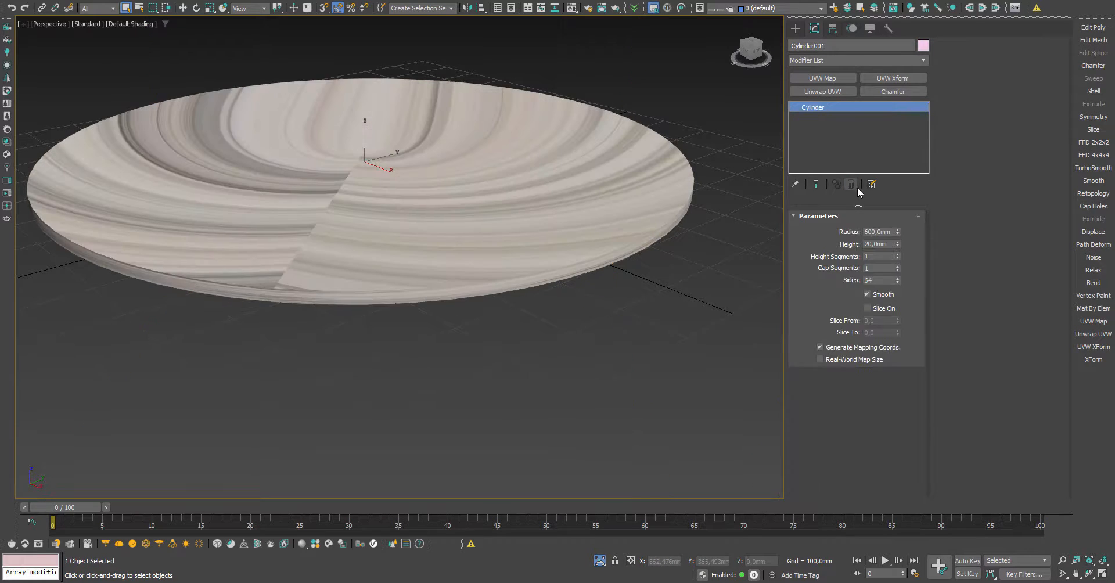
- Add an Unwrap UVW modifier to the round slab and apply a Z-aligned Quick Planar Map to all its faces
{"action": "left_click", "coordinate": [1079, 334]}
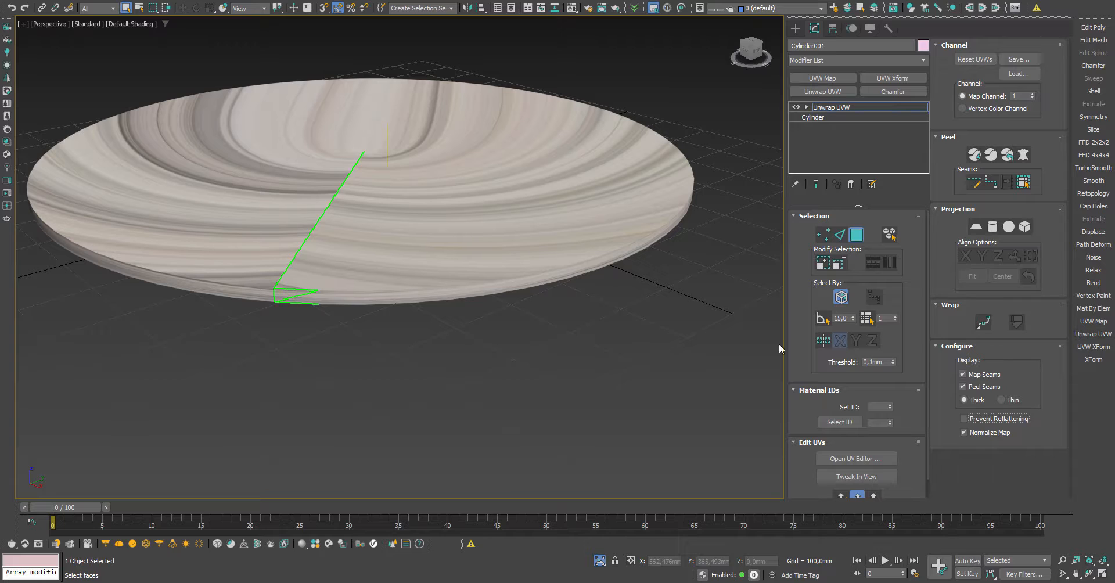
{"action": "key", "text": "ctrl+a"}
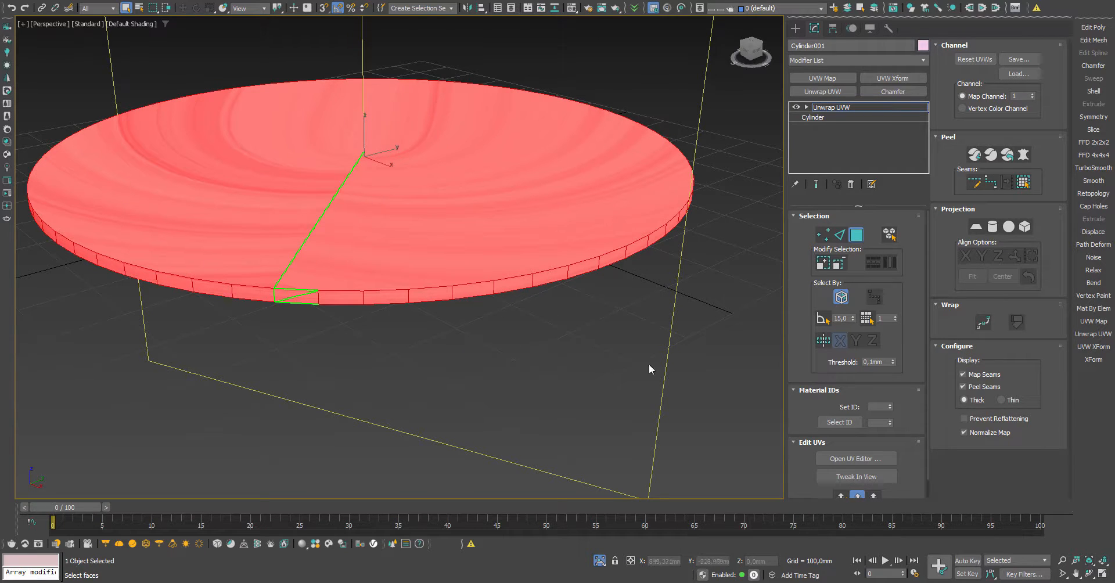
{"action": "scroll", "coordinate": [800, 367], "scroll_direction": "down", "scroll_amount": 1}
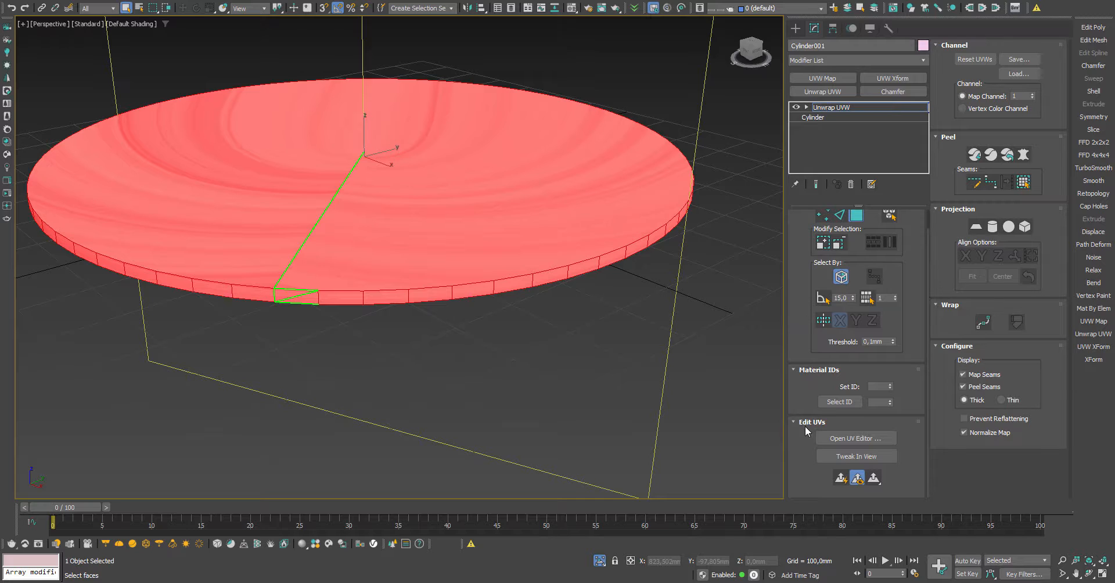
{"action": "left_click", "coordinate": [876, 483]}
{"action": "left_click_drag", "start_coordinate": [877, 483], "coordinate": [874, 463]}
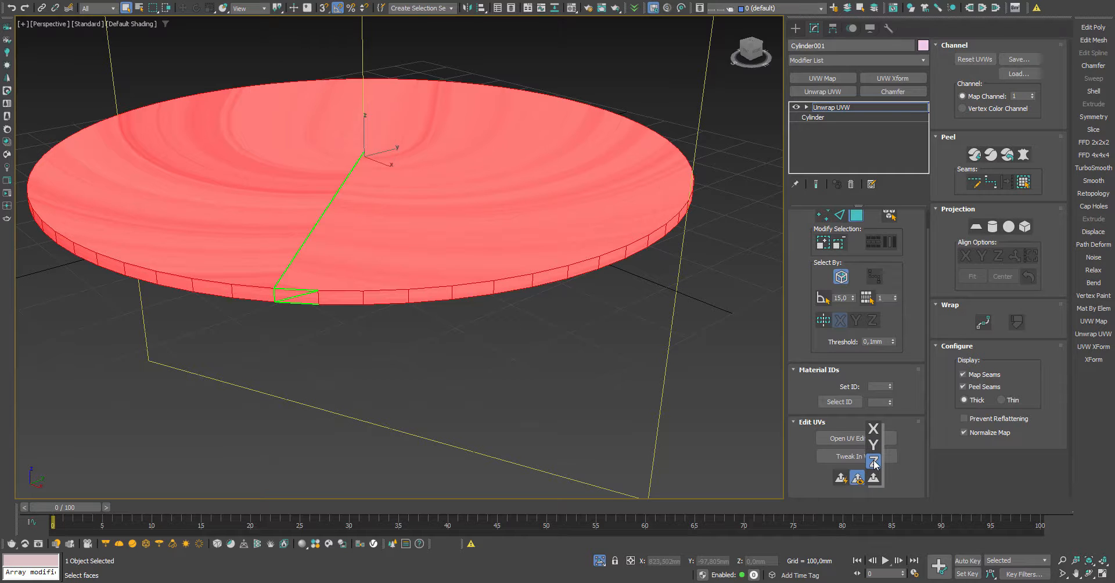
{"action": "left_click_drag", "start_coordinate": [874, 462], "coordinate": [873, 463]}
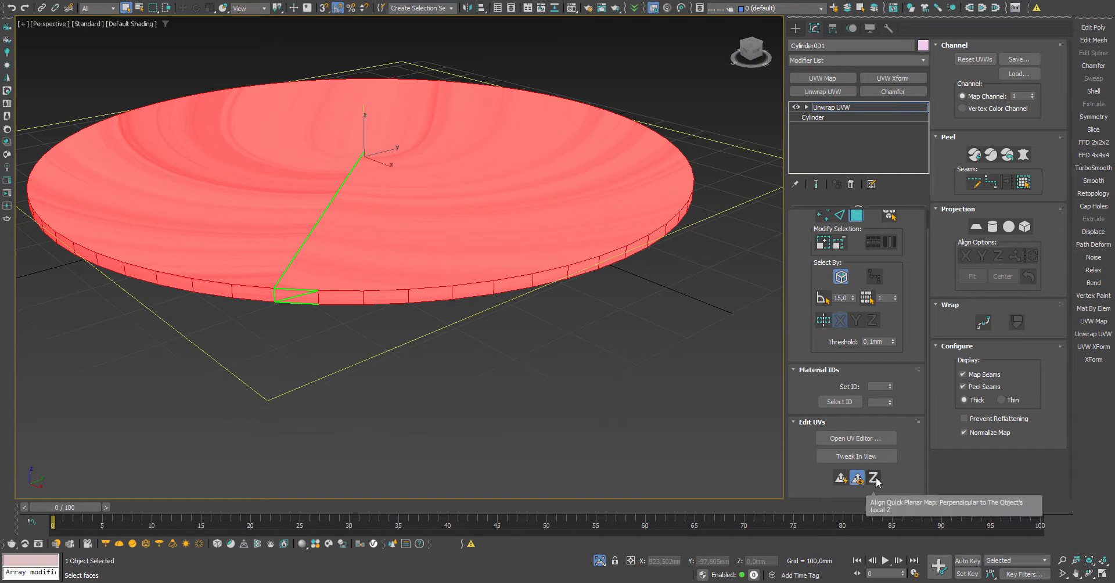
{"action": "left_click", "coordinate": [841, 479]}
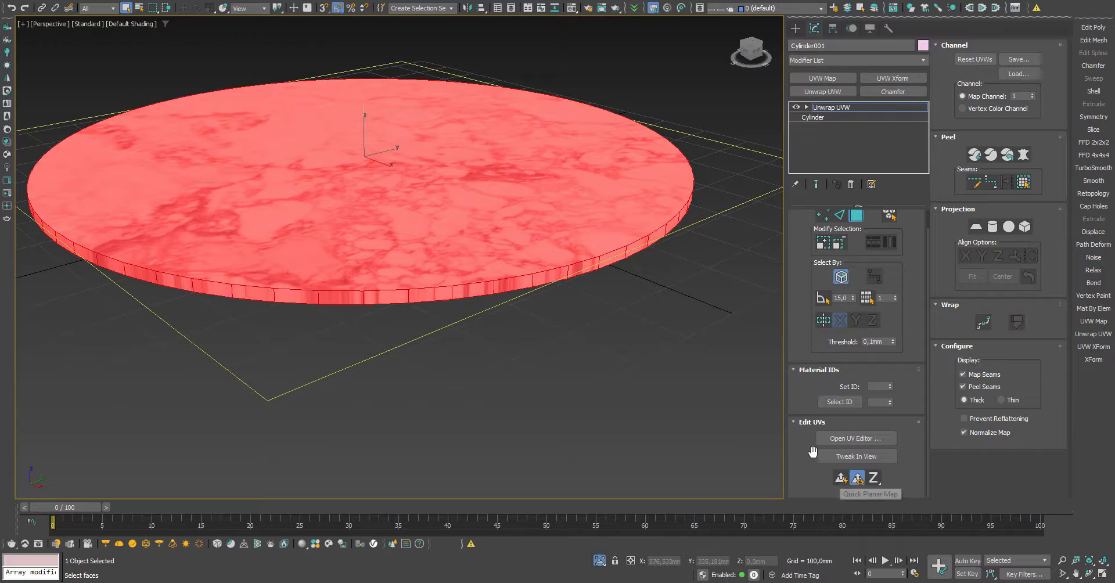
- In the UV editor, exclude the rim faces from the selection, scale the cap faces' UVs slightly inward, and leave face editing
{"action": "left_click", "coordinate": [851, 439]}
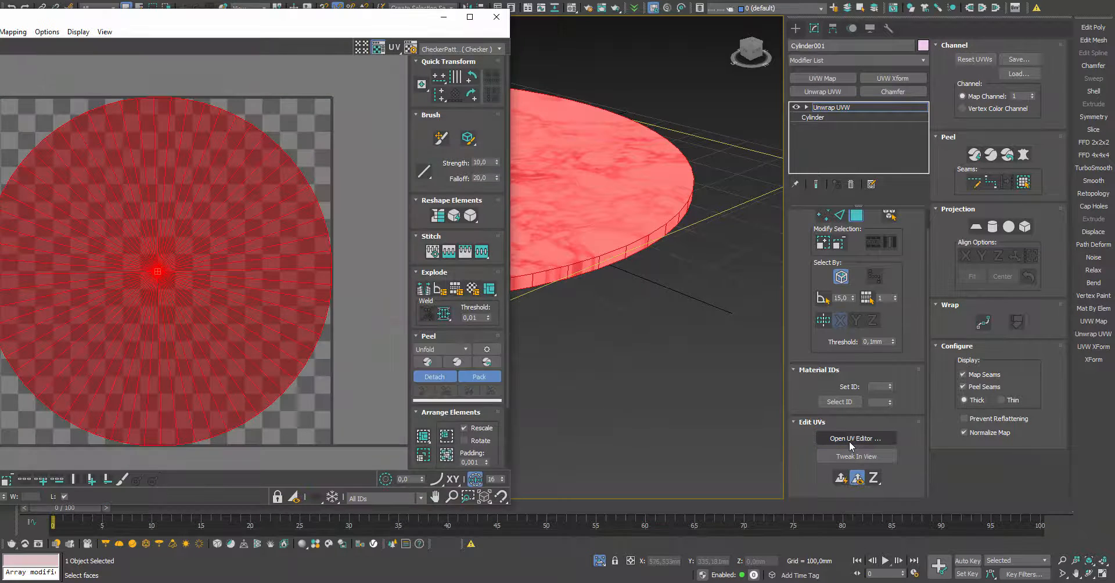
{"action": "middle_click_drag", "start_coordinate": [632, 303], "coordinate": [662, 337]}
{"action": "scroll", "coordinate": [656, 328], "scroll_direction": "down", "scroll_amount": 6}
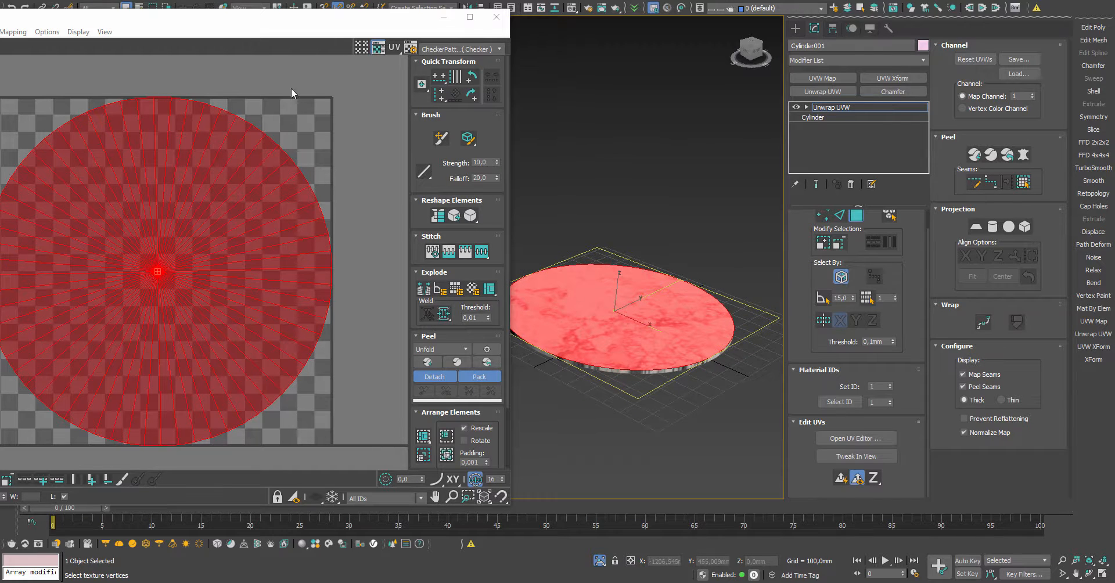
{"action": "left_click_drag", "start_coordinate": [220, 23], "coordinate": [333, 23]}
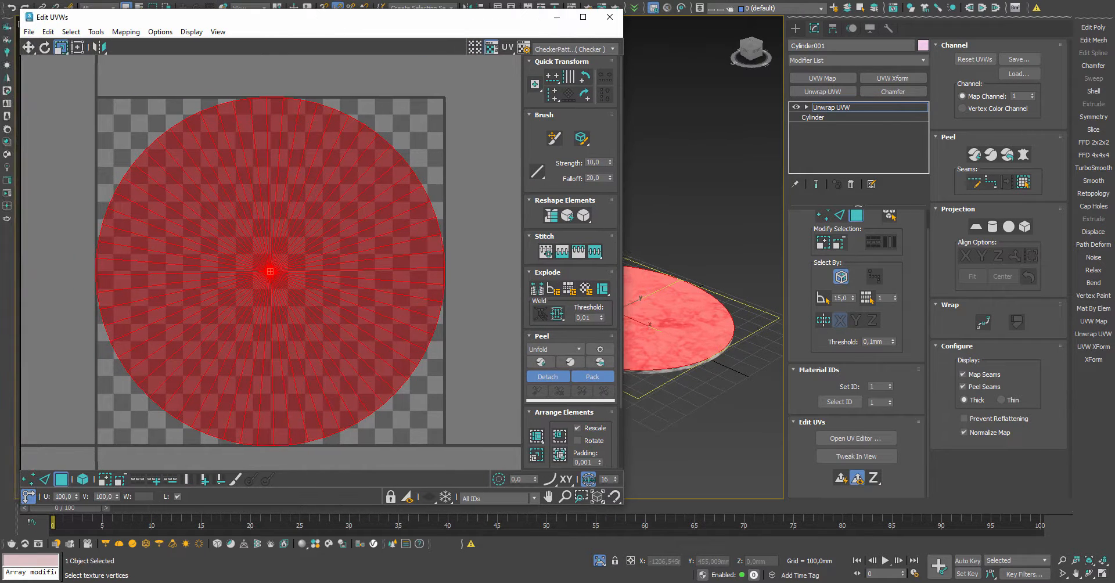
{"action": "key", "text": "z"}
{"action": "left_click_drag", "start_coordinate": [445, 23], "coordinate": [436, 11]}
{"action": "left_click_drag", "start_coordinate": [11, 2], "coordinate": [103, 53]}
{"action": "left_click_drag", "start_coordinate": [209, 59], "coordinate": [102, 34]}
{"action": "left_click_drag", "start_coordinate": [205, 242], "coordinate": [202, 250]}
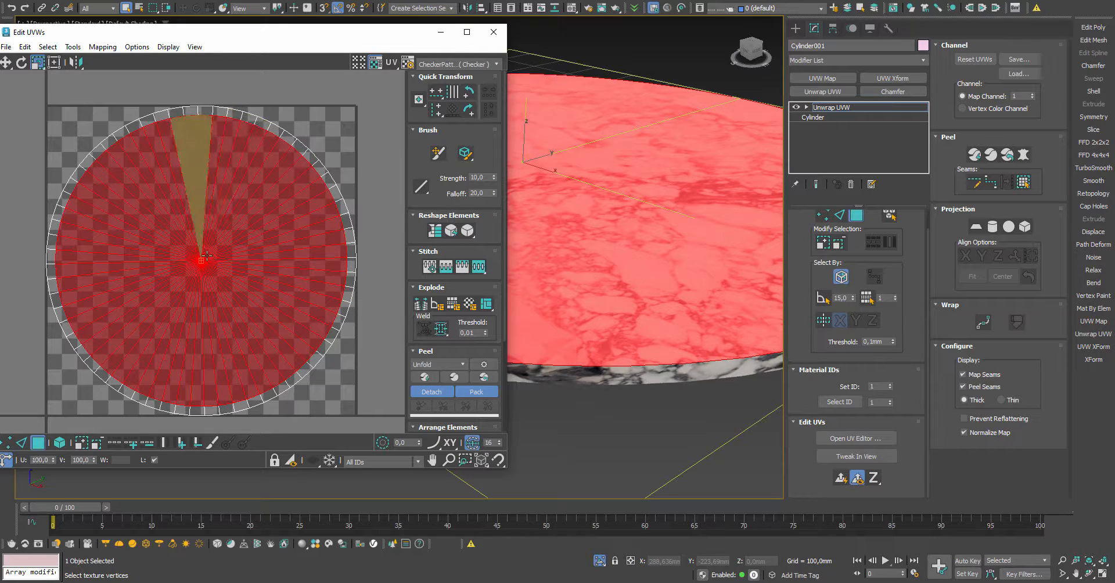
{"action": "left_click", "coordinate": [440, 32]}
{"action": "left_click", "coordinate": [829, 108]}
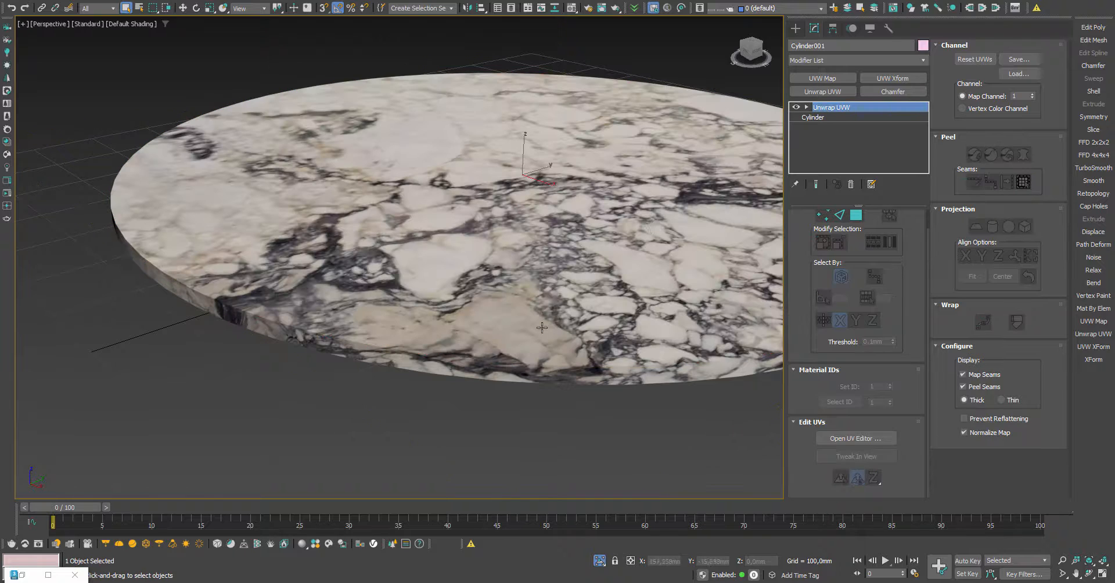
- Examine how the marble veins run from the round slab's top and underside across its rim
{"action": "left_click", "coordinate": [467, 418]}
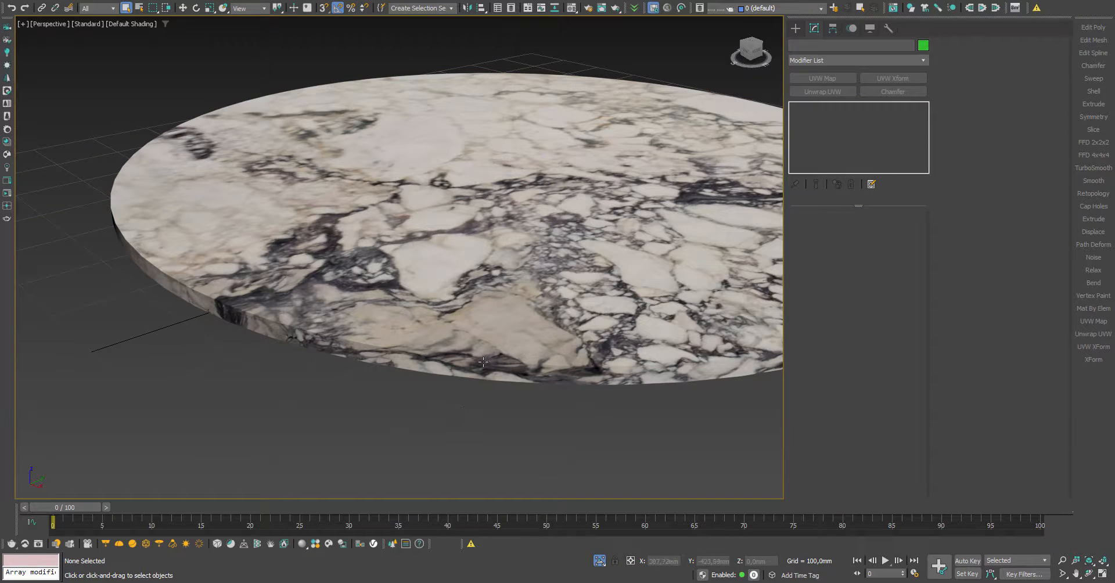
{"action": "left_click", "coordinate": [480, 341]}
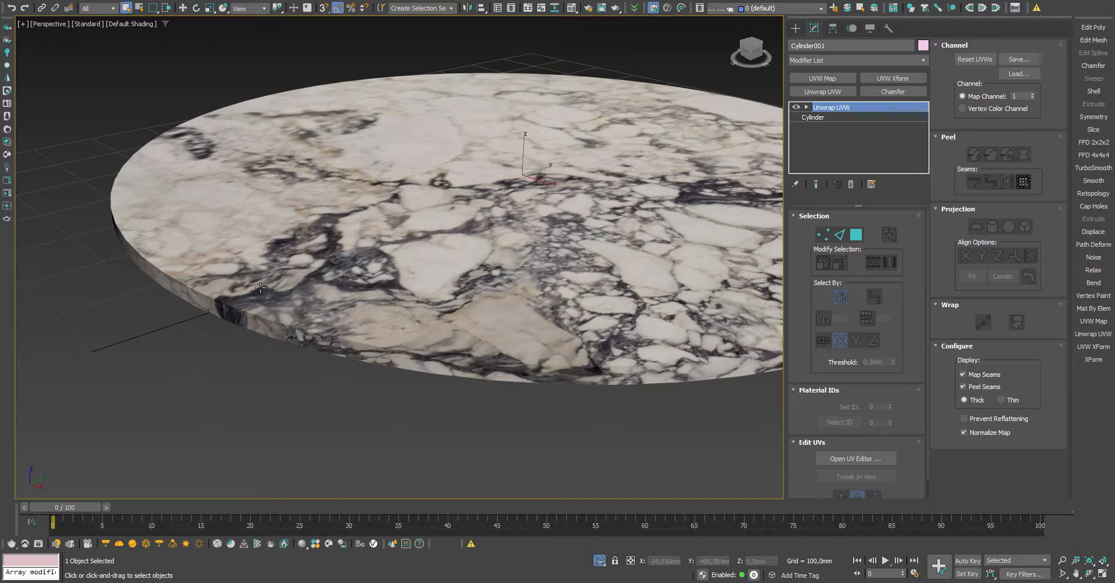
{"action": "key", "text": "z"}
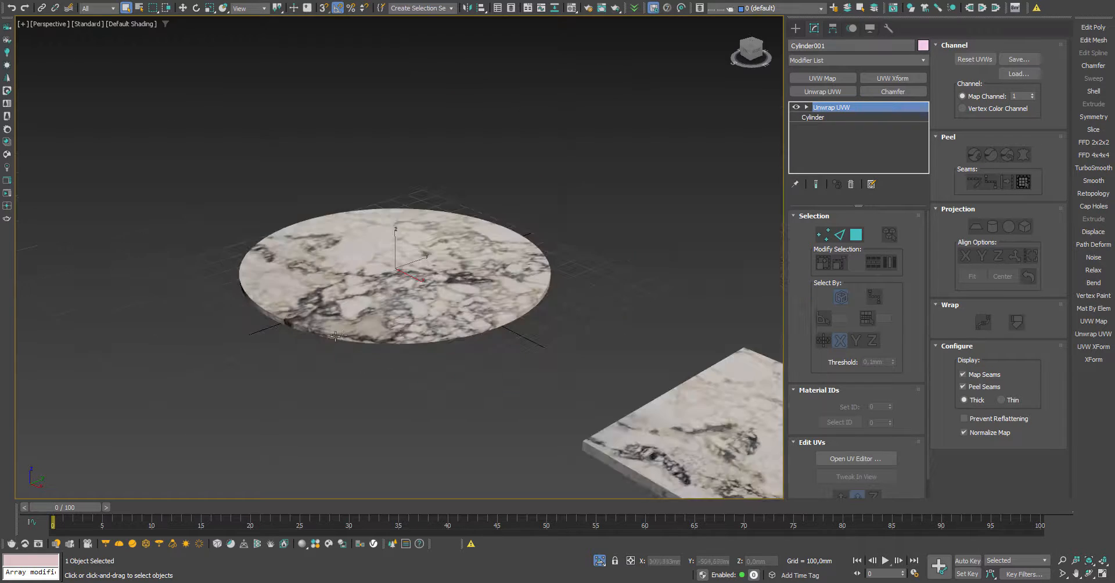
{"action": "middle_click_drag", "start_coordinate": [313, 326], "coordinate": [343, 227], "text": "alt"}
{"action": "scroll", "coordinate": [327, 181], "scroll_direction": "up", "scroll_amount": 5}
{"action": "scroll", "coordinate": [315, 171], "scroll_direction": "up", "scroll_amount": 3}
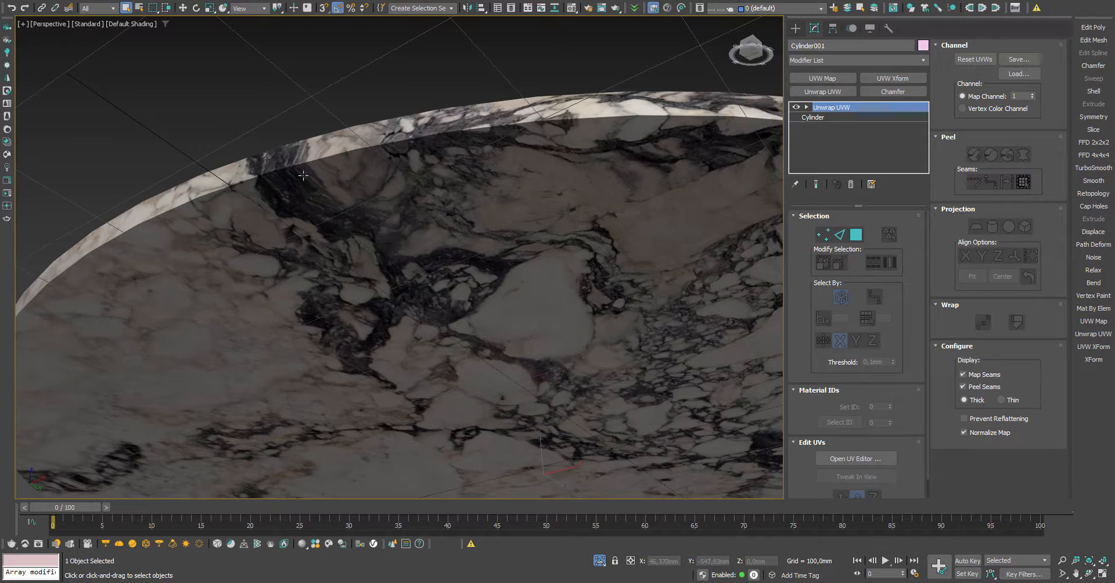
{"action": "middle_click_drag", "start_coordinate": [529, 153], "coordinate": [448, 194], "text": "alt"}
{"action": "scroll", "coordinate": [407, 185], "scroll_direction": "down", "scroll_amount": 4}
{"action": "scroll", "coordinate": [447, 194], "scroll_direction": "up", "scroll_amount": 2}
- Add a Chamfer modifier above the round slab's Unwrap UVW and reduce its amount to 6.2 mm
{"action": "left_click", "coordinate": [919, 93]}
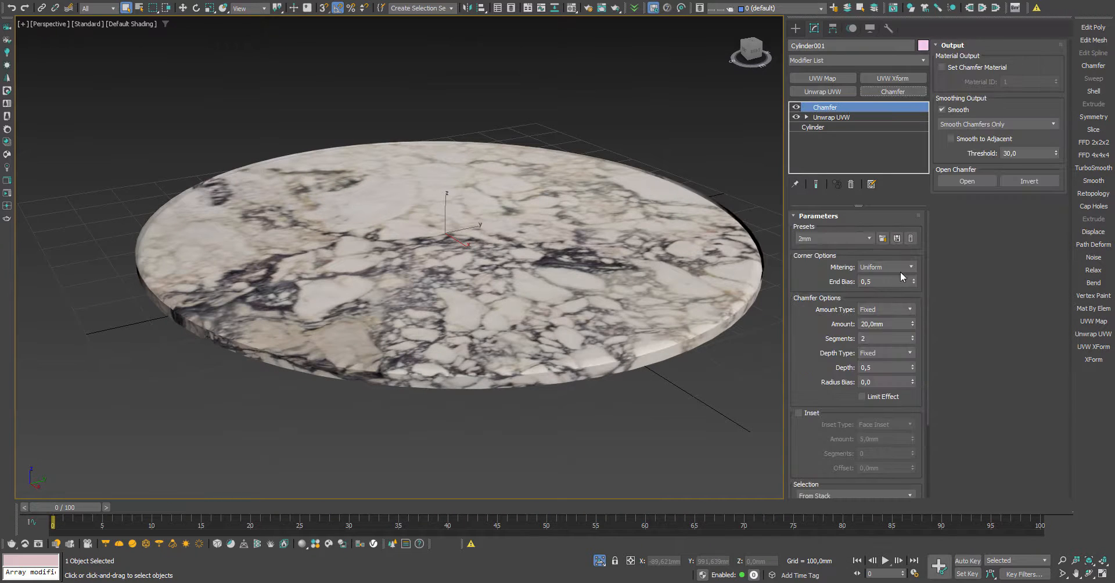
{"action": "left_click_drag", "start_coordinate": [913, 321], "coordinate": [913, 354]}
{"action": "middle_click_drag", "start_coordinate": [305, 309], "coordinate": [339, 307], "text": "alt"}
{"action": "scroll", "coordinate": [381, 385], "scroll_direction": "up", "scroll_amount": 3}
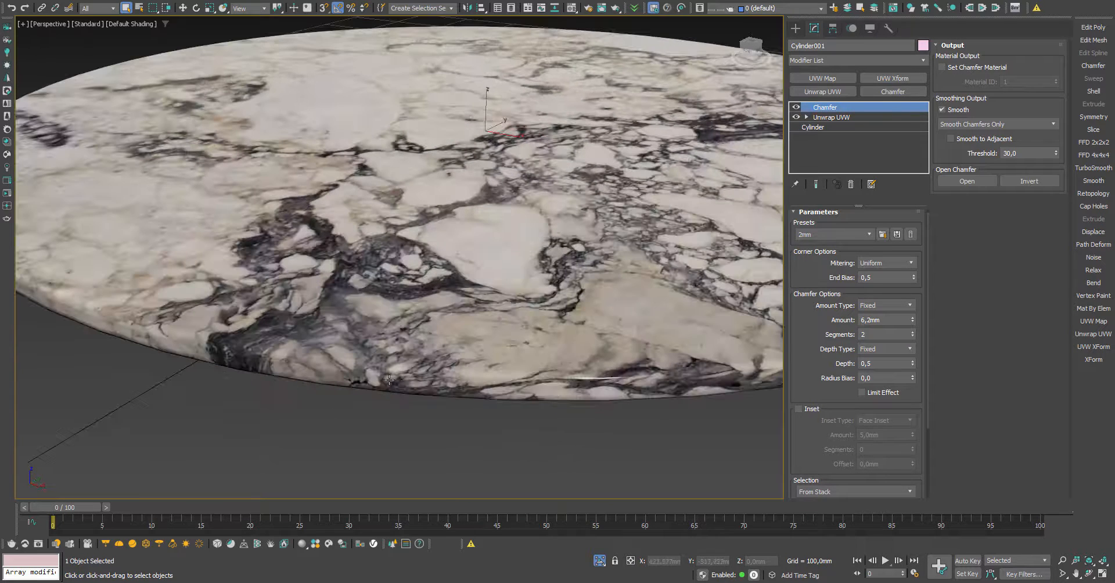
{"action": "scroll", "coordinate": [394, 356], "scroll_direction": "down", "scroll_amount": 8}
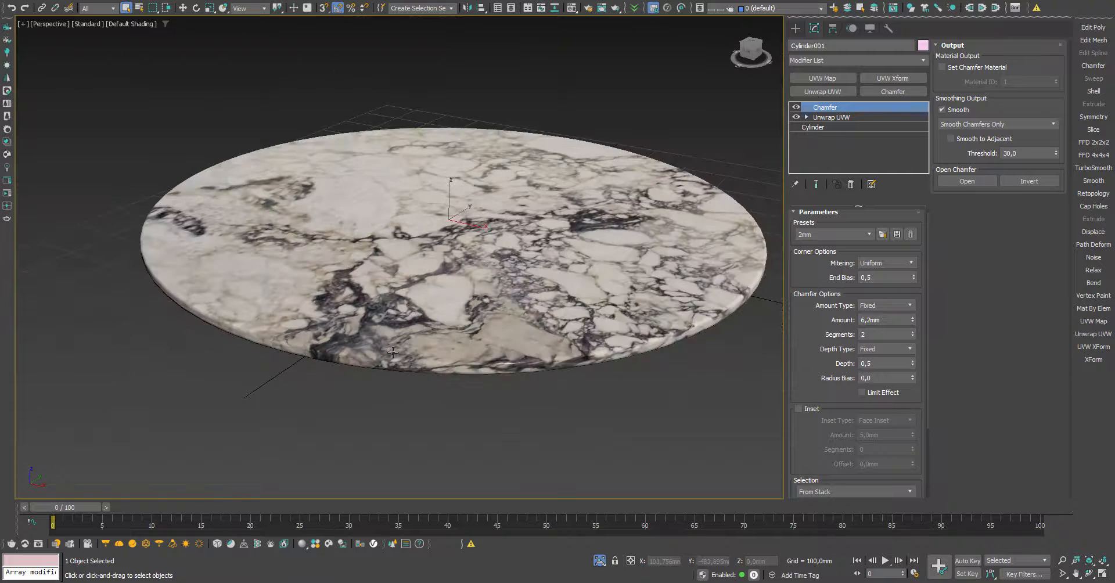
- Add an Unwrap UVW modifier above the UVW Map on the rectangular slab
{"action": "middle_click_drag", "start_coordinate": [630, 368], "coordinate": [328, 292]}
{"action": "left_click", "coordinate": [489, 318]}
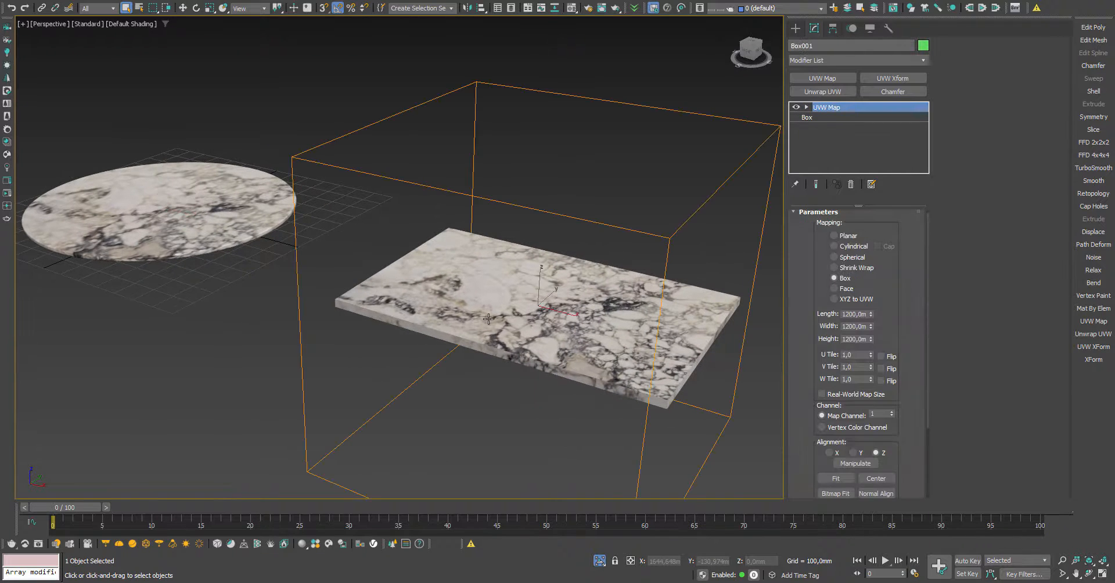
{"action": "scroll", "coordinate": [552, 338], "scroll_direction": "up", "scroll_amount": 3}
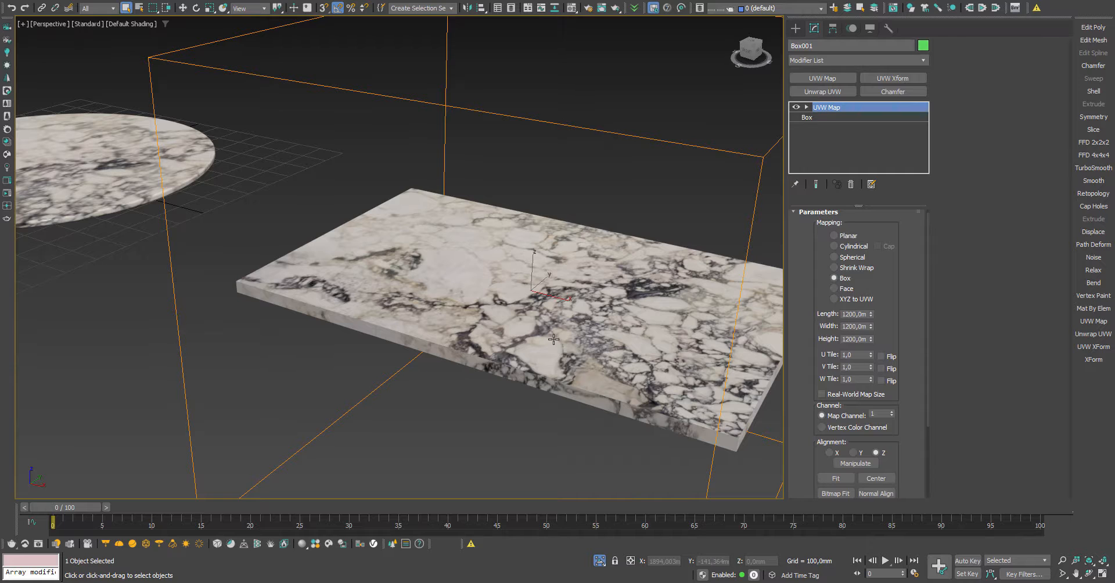
{"action": "left_click", "coordinate": [1082, 335]}
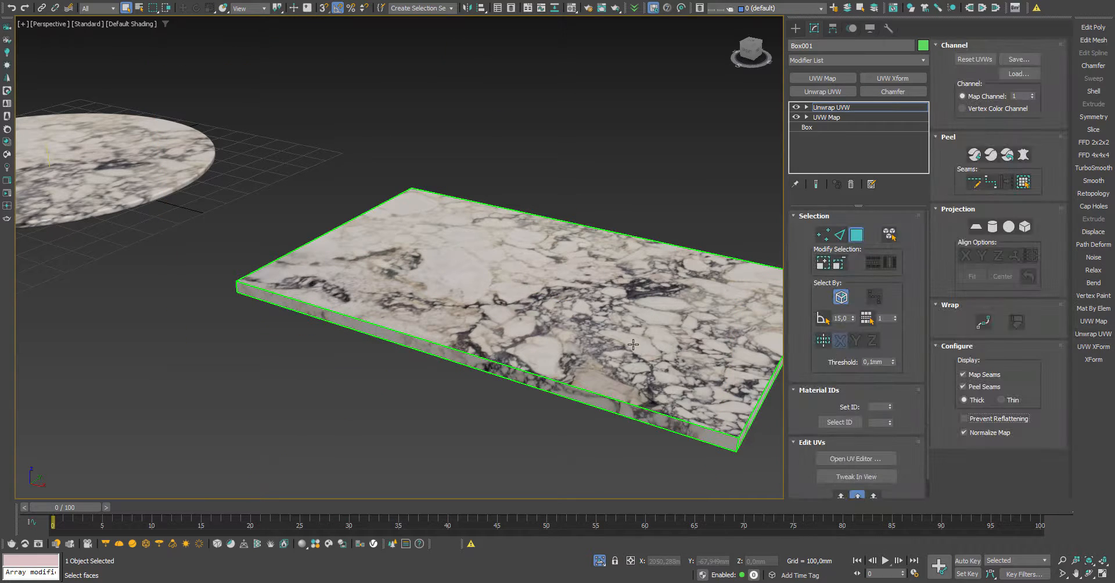
{"action": "middle_click_drag", "start_coordinate": [635, 345], "coordinate": [552, 341]}
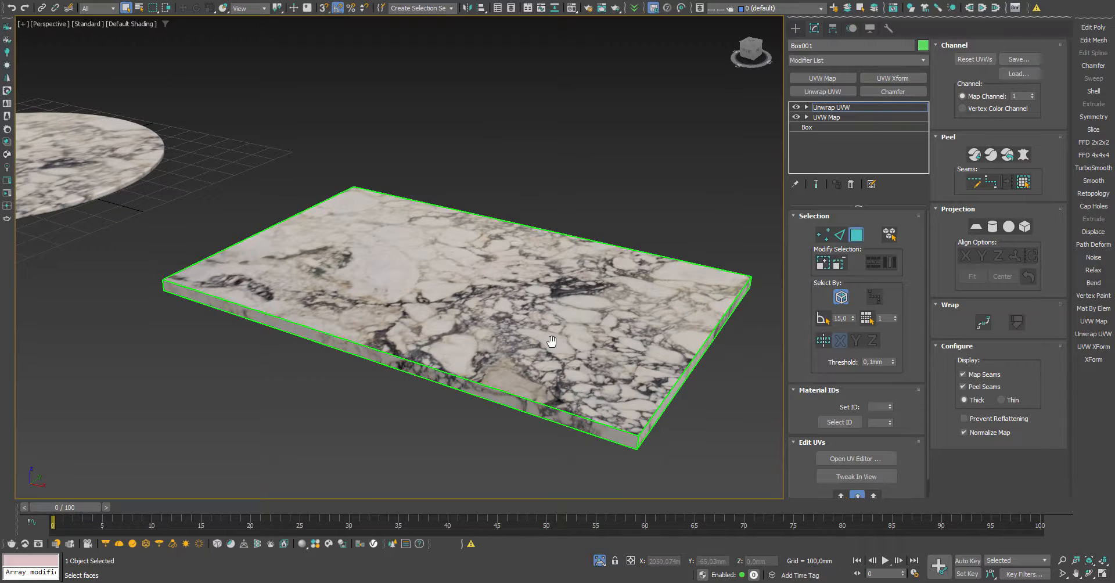
- Select all faces of the rectangular slab and apply a Quick Planar Map aligned to the Z axis
{"action": "left_click", "coordinate": [551, 342]}
{"action": "scroll", "coordinate": [800, 332], "scroll_direction": "down", "scroll_amount": 2}
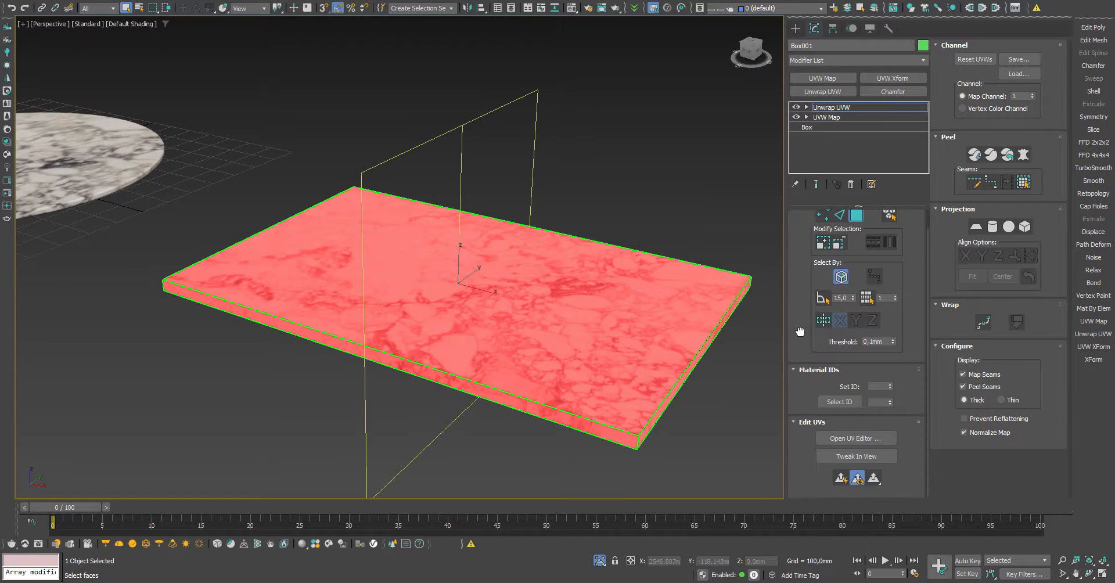
{"action": "left_click_drag", "start_coordinate": [873, 478], "coordinate": [875, 463]}
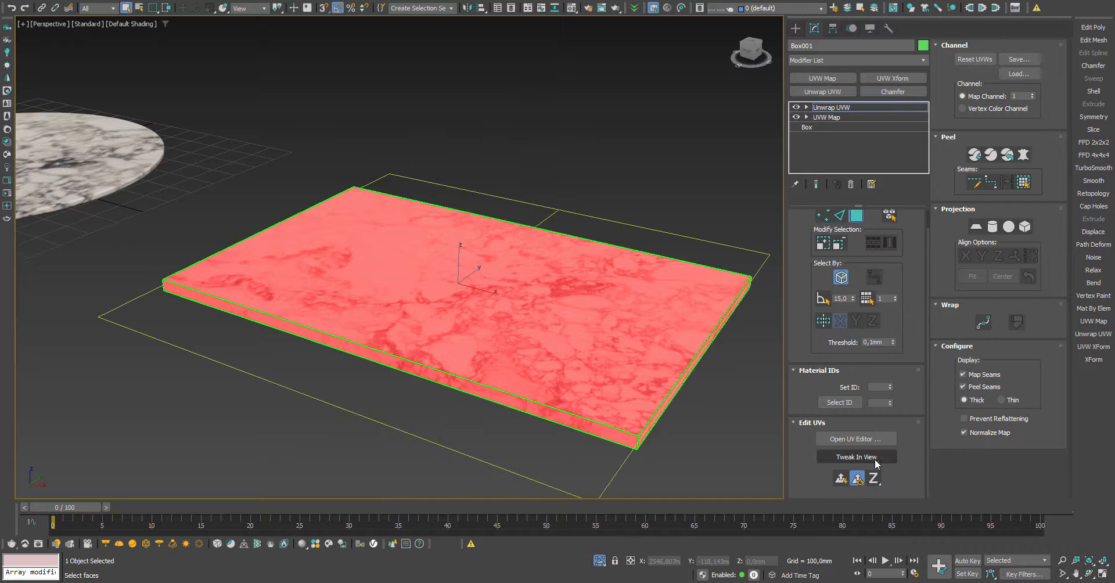
{"action": "left_click", "coordinate": [840, 479]}
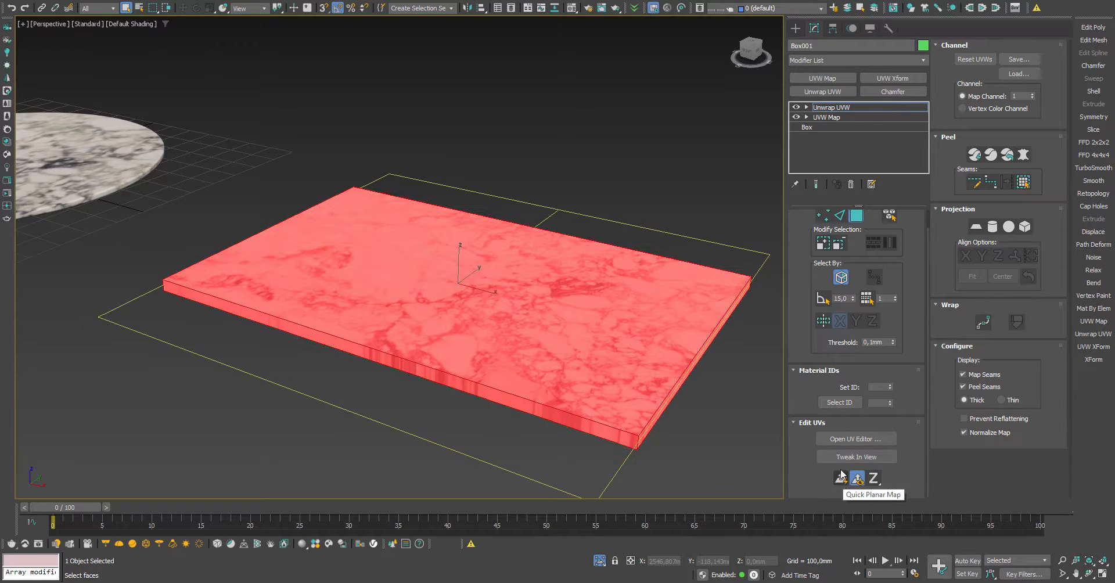
- Open the UV editor, select the slab's top and bottom faces, and scale their UVs uniformly inward to about 92.5%
{"action": "left_click", "coordinate": [847, 440]}
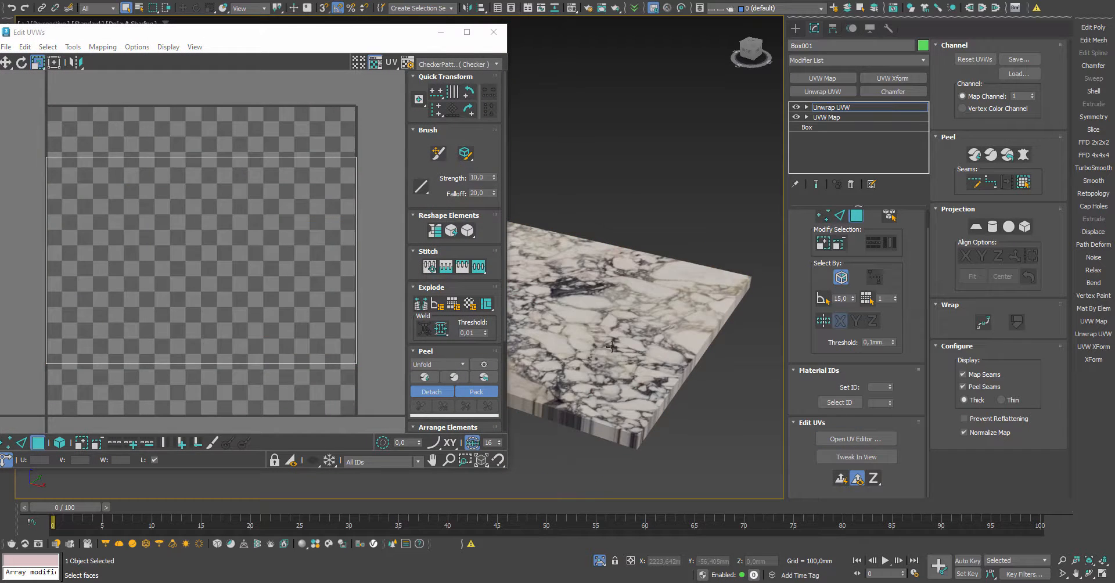
{"action": "left_click", "coordinate": [594, 335]}
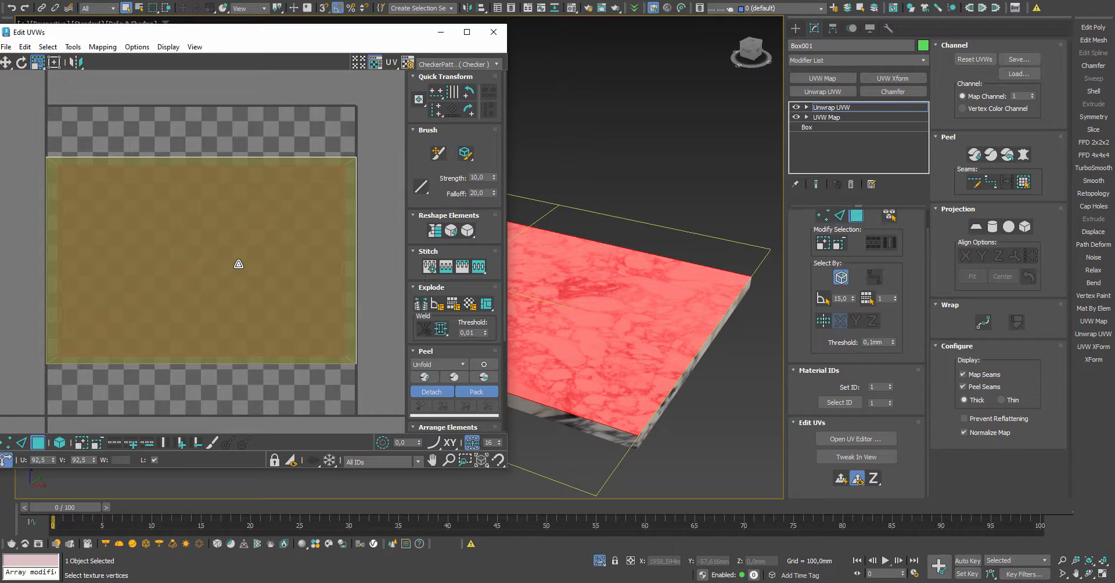
{"action": "left_click_drag", "start_coordinate": [239, 264], "coordinate": [239, 260]}
- Scale the cap faces' UVs slightly outward in the horizontal direction only, evening out the border strips
{"action": "left_click", "coordinate": [37, 63]}
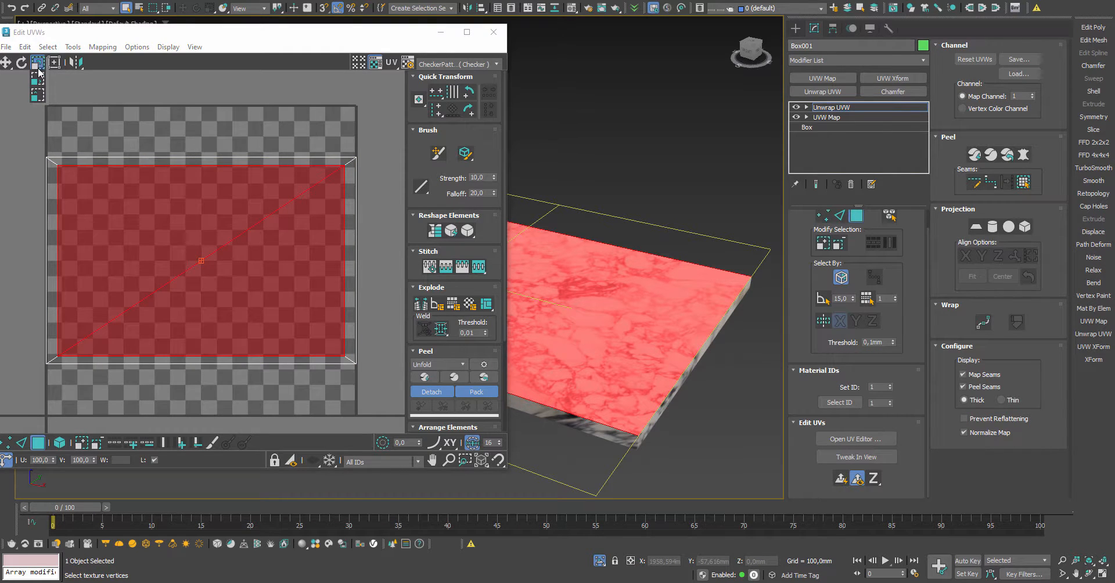
{"action": "left_click_drag", "start_coordinate": [38, 70], "coordinate": [35, 85]}
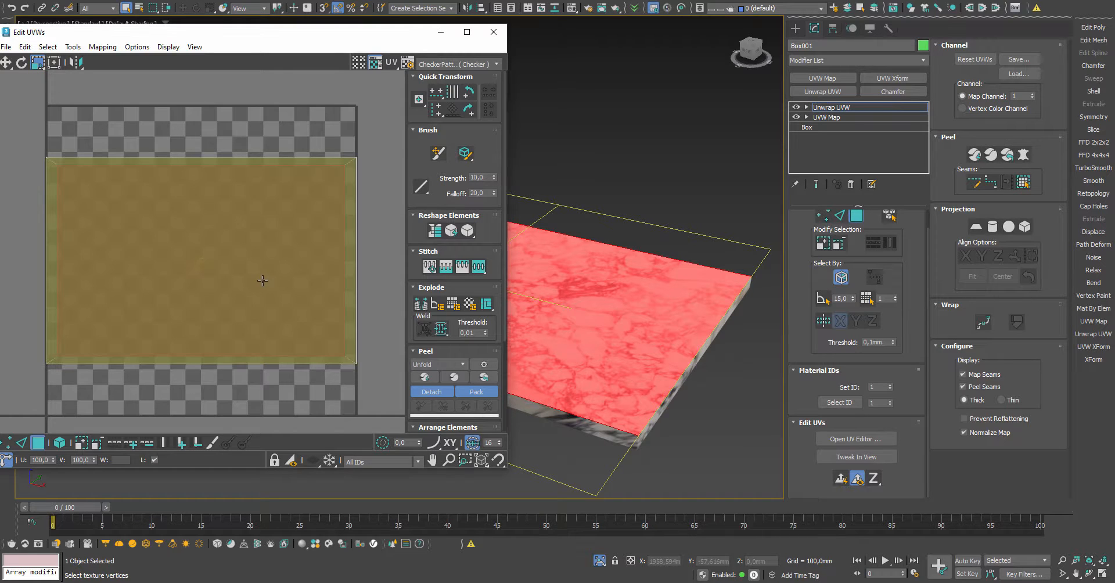
{"action": "left_click_drag", "start_coordinate": [263, 280], "coordinate": [268, 279]}
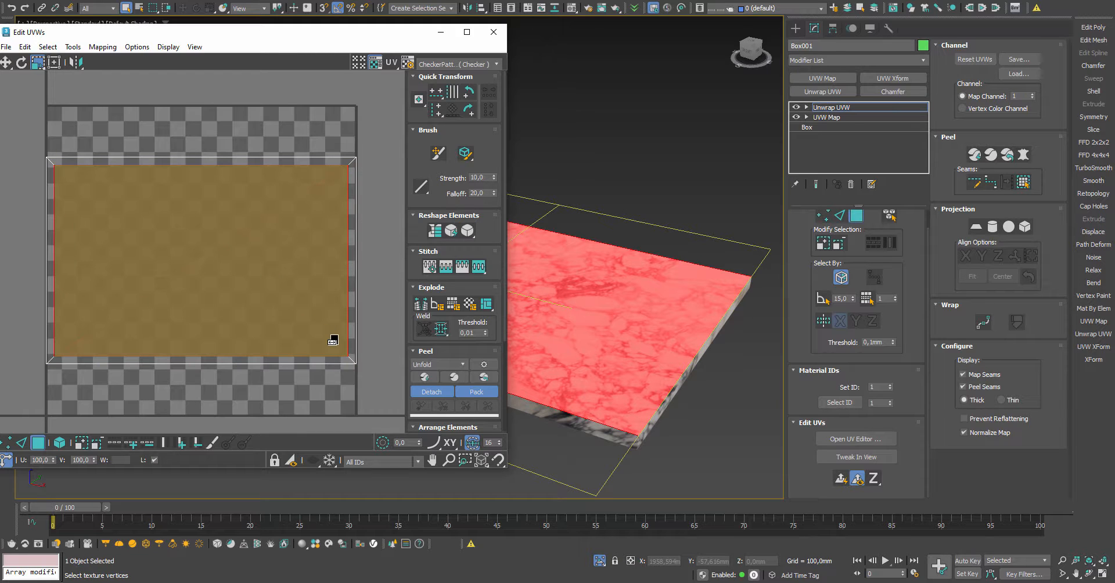
- Examine how the marble veins run over the rectangular slab's side faces, selecting a long side to see its UV strip
{"action": "middle_click_drag", "start_coordinate": [592, 392], "coordinate": [676, 369]}
{"action": "scroll", "coordinate": [608, 389], "scroll_direction": "down", "scroll_amount": 1}
{"action": "scroll", "coordinate": [620, 380], "scroll_direction": "up", "scroll_amount": 1}
{"action": "scroll", "coordinate": [620, 379], "scroll_direction": "up", "scroll_amount": 1}
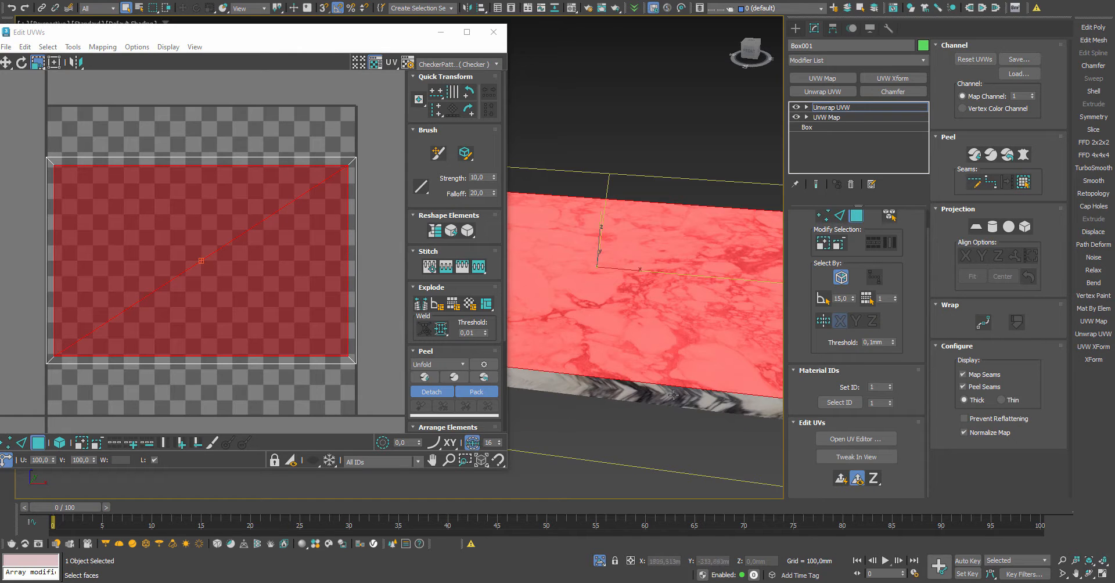
{"action": "scroll", "coordinate": [675, 394], "scroll_direction": "down", "scroll_amount": 3}
{"action": "scroll", "coordinate": [633, 386], "scroll_direction": "up", "scroll_amount": 4}
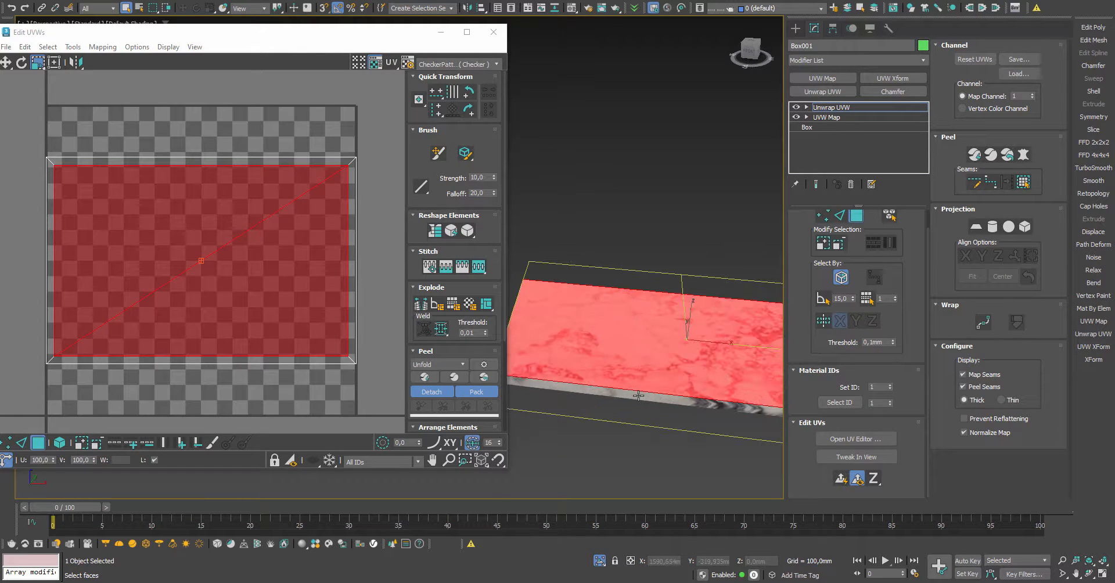
{"action": "left_click", "coordinate": [638, 395]}
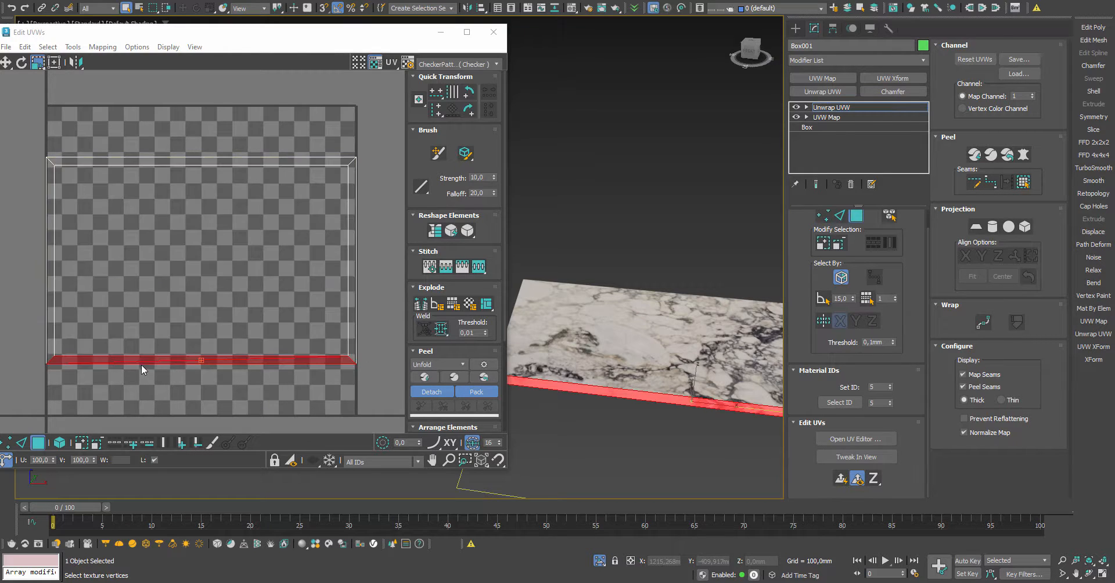
{"action": "middle_click_drag", "start_coordinate": [530, 405], "coordinate": [555, 359]}
{"action": "scroll", "coordinate": [666, 386], "scroll_direction": "up", "scroll_amount": 2}
{"action": "scroll", "coordinate": [666, 386], "scroll_direction": "down", "scroll_amount": 2}
{"action": "middle_click_drag", "start_coordinate": [672, 388], "coordinate": [597, 367]}
{"action": "scroll", "coordinate": [618, 407], "scroll_direction": "up", "scroll_amount": 3}
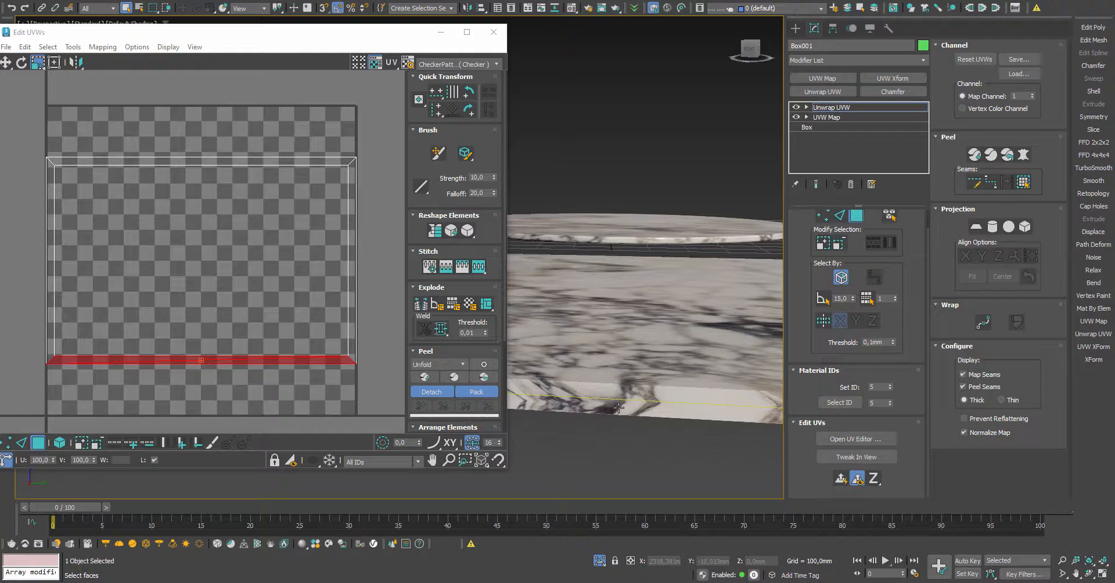
{"action": "scroll", "coordinate": [618, 407], "scroll_direction": "down", "scroll_amount": 5}
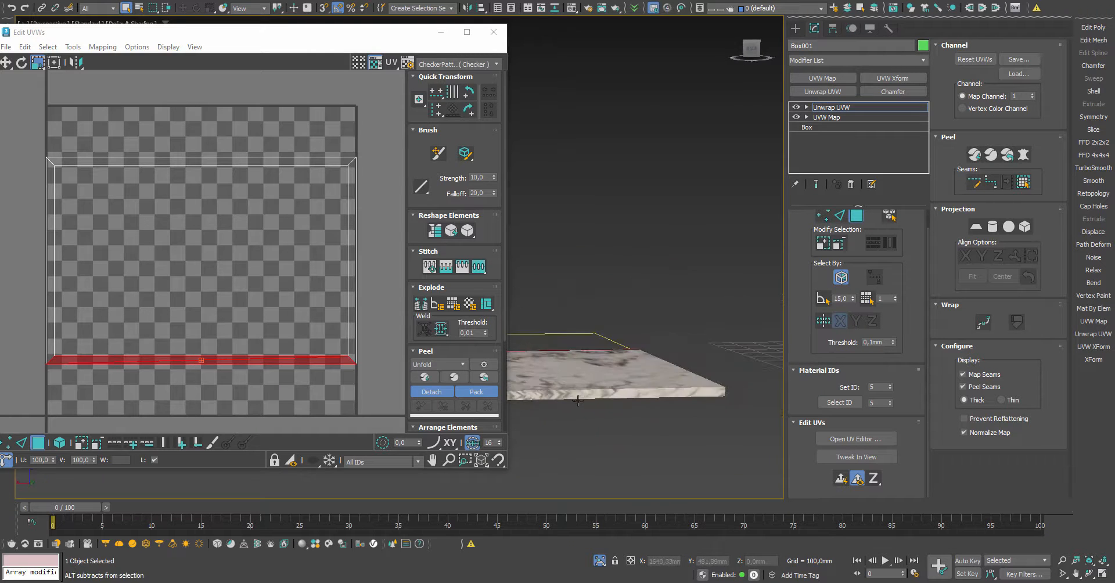
{"action": "scroll", "coordinate": [577, 400], "scroll_direction": "up", "scroll_amount": 4}
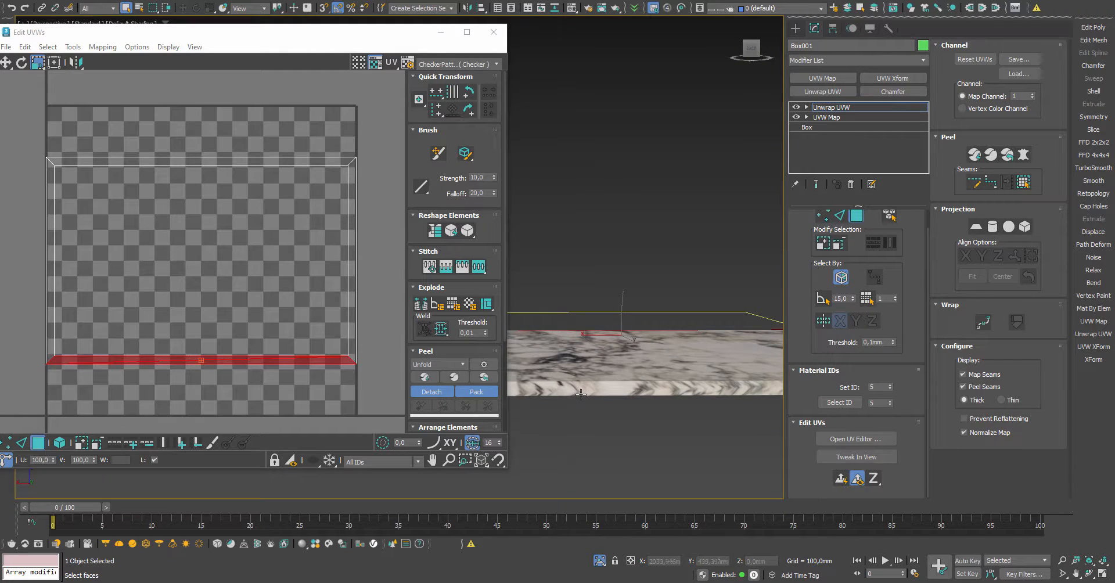
- Leave face editing, put the UV editor away, and add an Edit Poly modifier above the rectangular slab's Unwrap UVW
{"action": "left_click", "coordinate": [834, 107]}
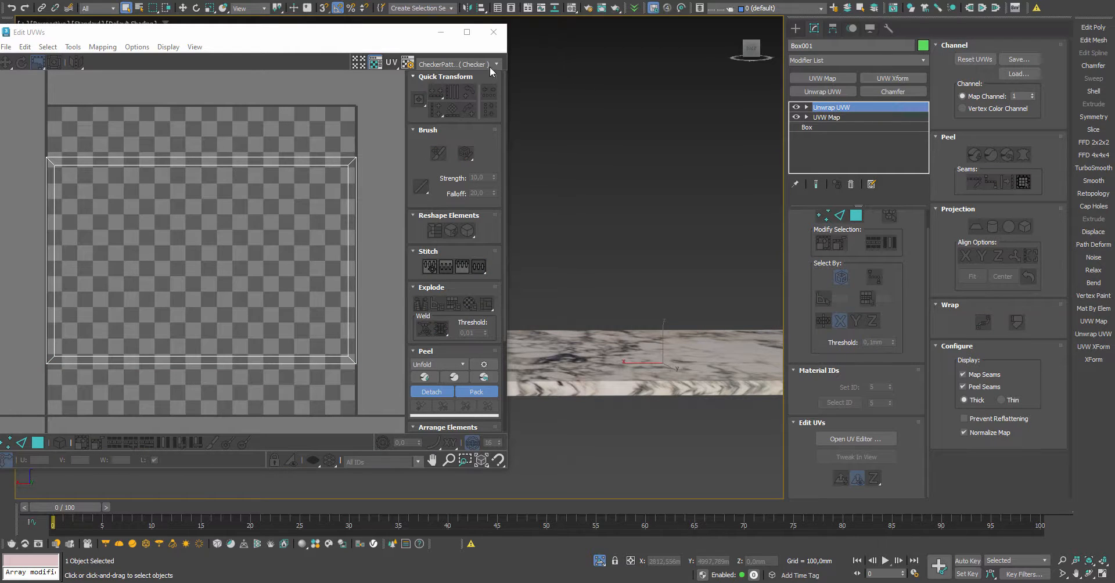
{"action": "left_click", "coordinate": [440, 32]}
{"action": "left_click", "coordinate": [1093, 27]}
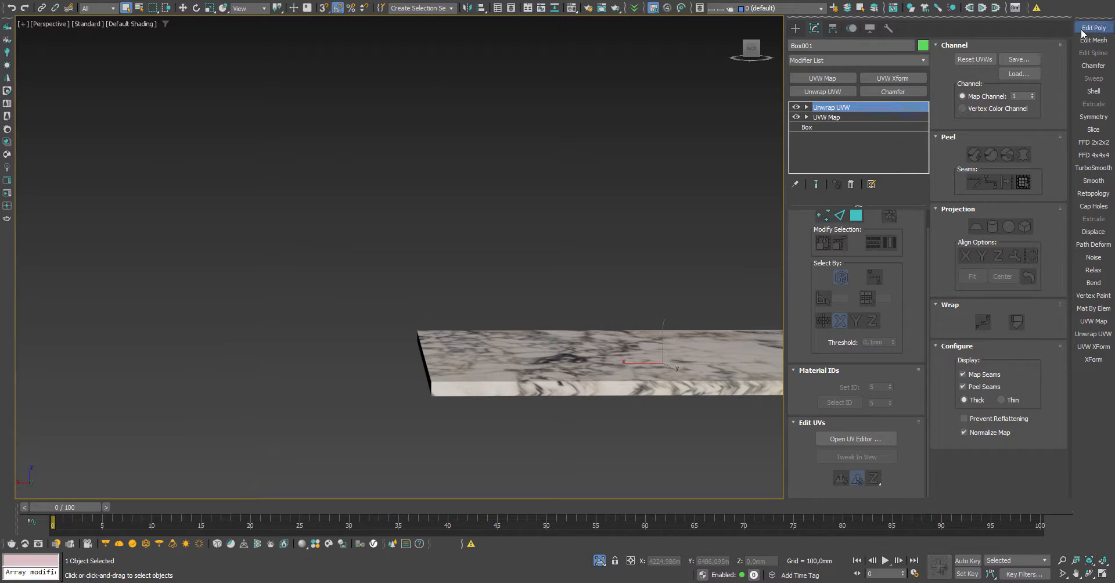
{"action": "middle_click_drag", "start_coordinate": [511, 314], "coordinate": [517, 337], "text": "alt"}
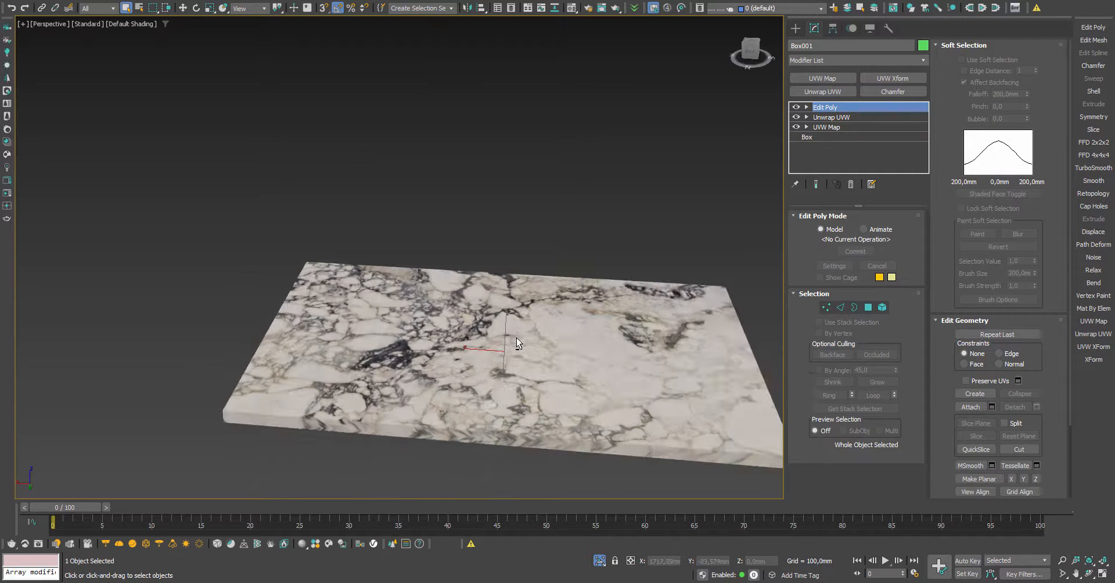
- Show edged faces, select the four long edges of the slab, and connect them with 5 segments
{"action": "key", "text": "2"}
{"action": "key", "text": "F4"}
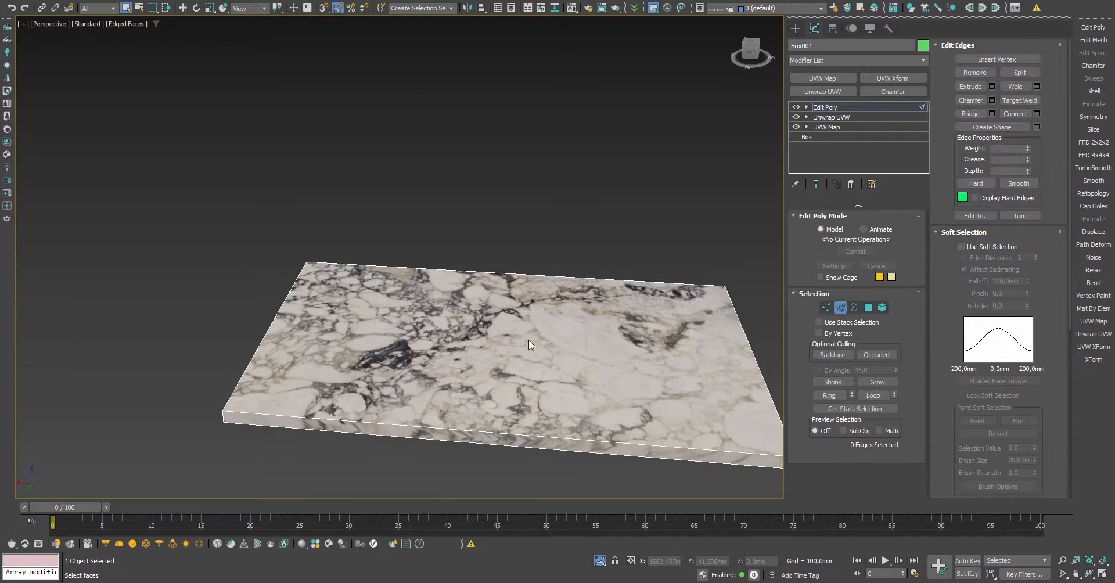
{"action": "left_click_drag", "start_coordinate": [463, 493], "coordinate": [464, 493]}
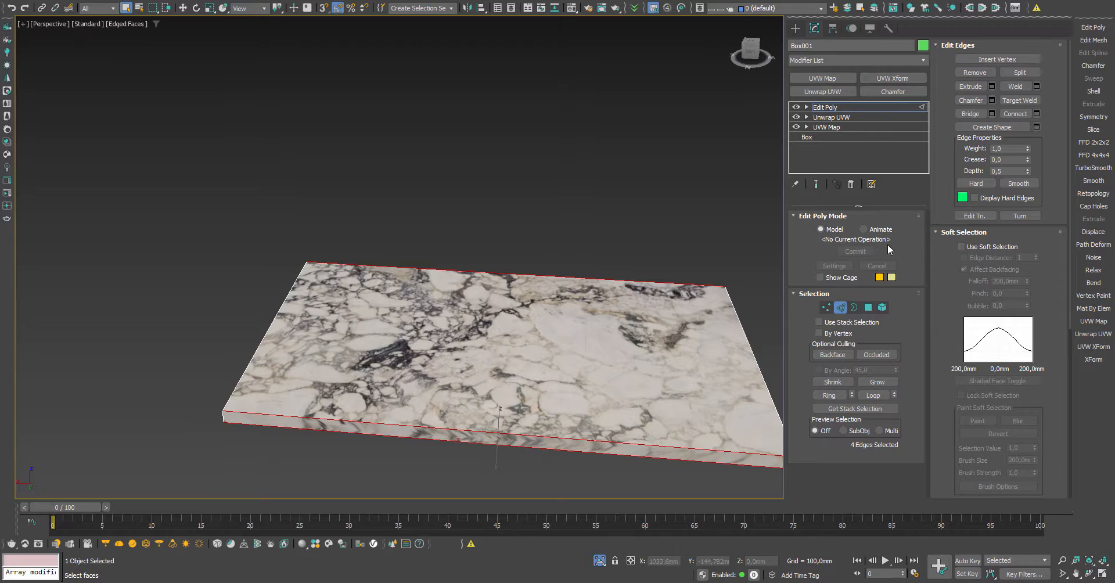
{"action": "left_click", "coordinate": [1036, 115]}
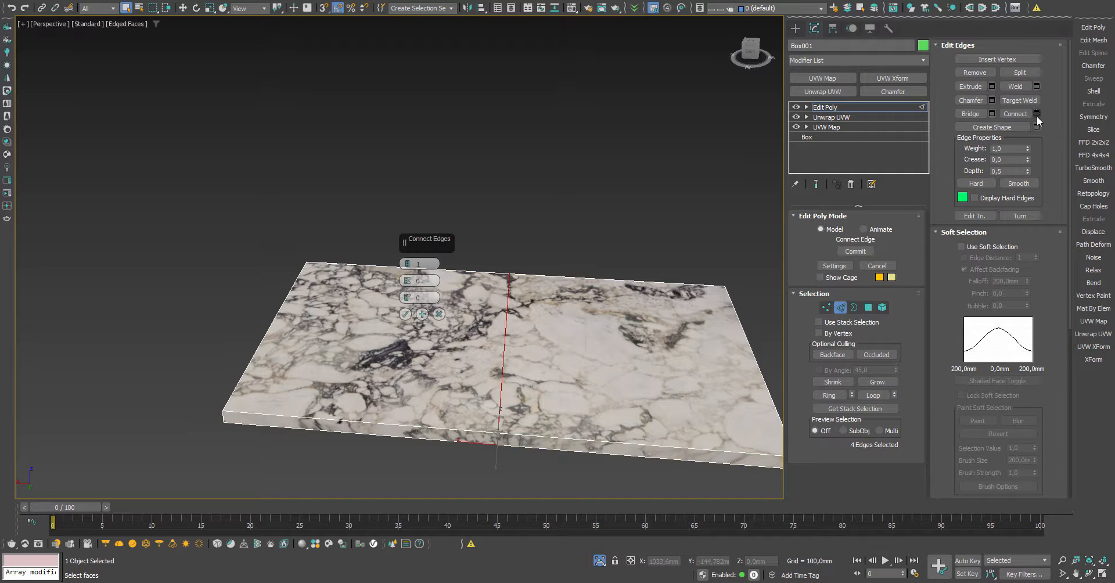
{"action": "middle_click_drag", "start_coordinate": [470, 441], "coordinate": [431, 397]}
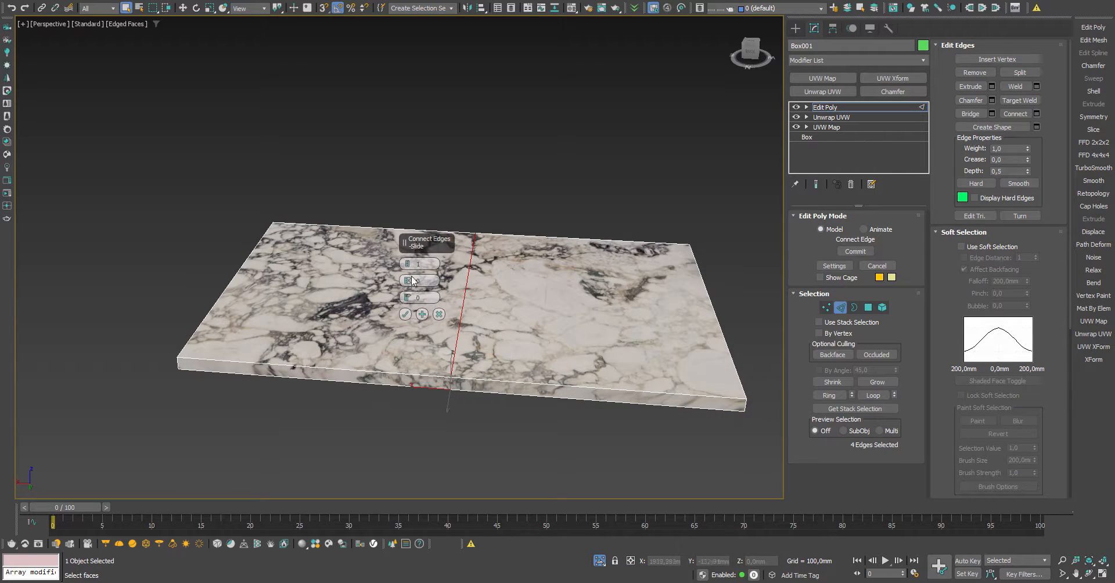
{"action": "left_click_drag", "start_coordinate": [409, 268], "coordinate": [408, 264]}
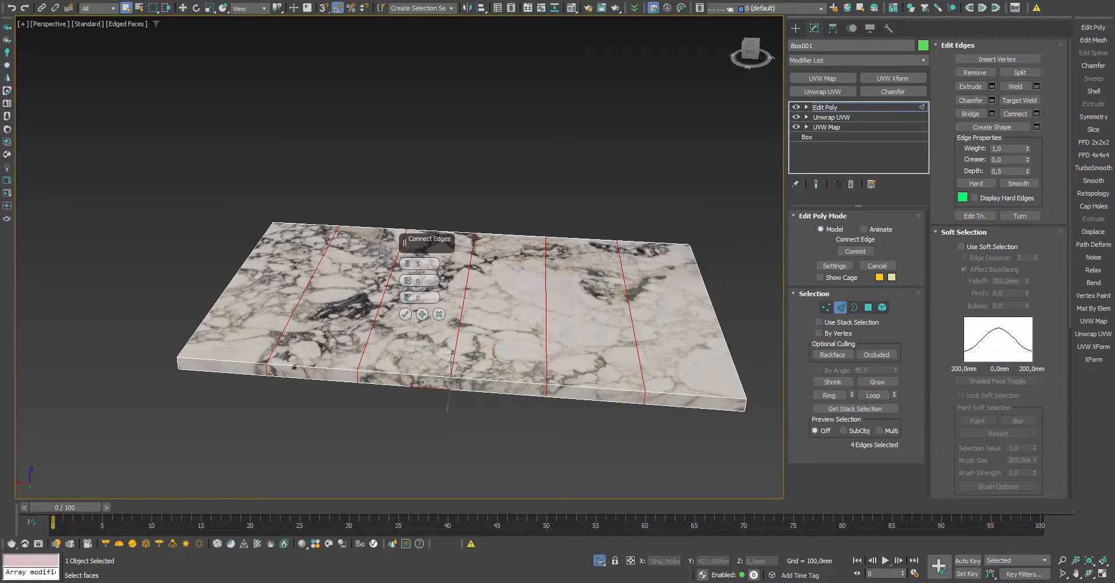
{"action": "left_click", "coordinate": [405, 314]}
- Select all edges running across the slab's width and connect them with 5 segments to form a grid
{"action": "middle_click_drag", "start_coordinate": [362, 357], "coordinate": [456, 348], "text": "alt"}
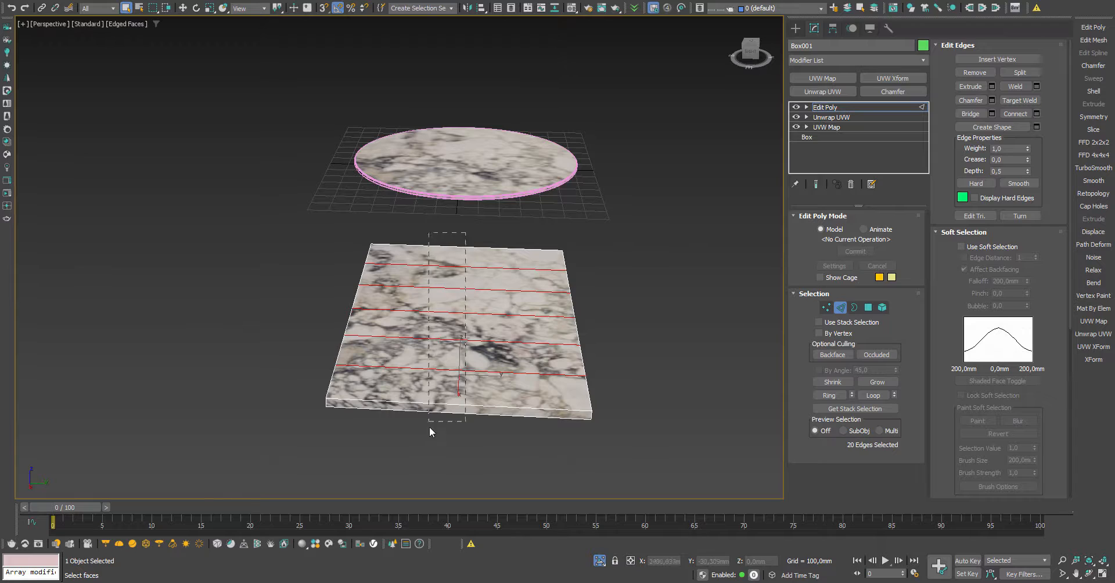
{"action": "left_click_drag", "start_coordinate": [429, 432], "coordinate": [433, 432]}
{"action": "left_click", "coordinate": [1036, 114]}
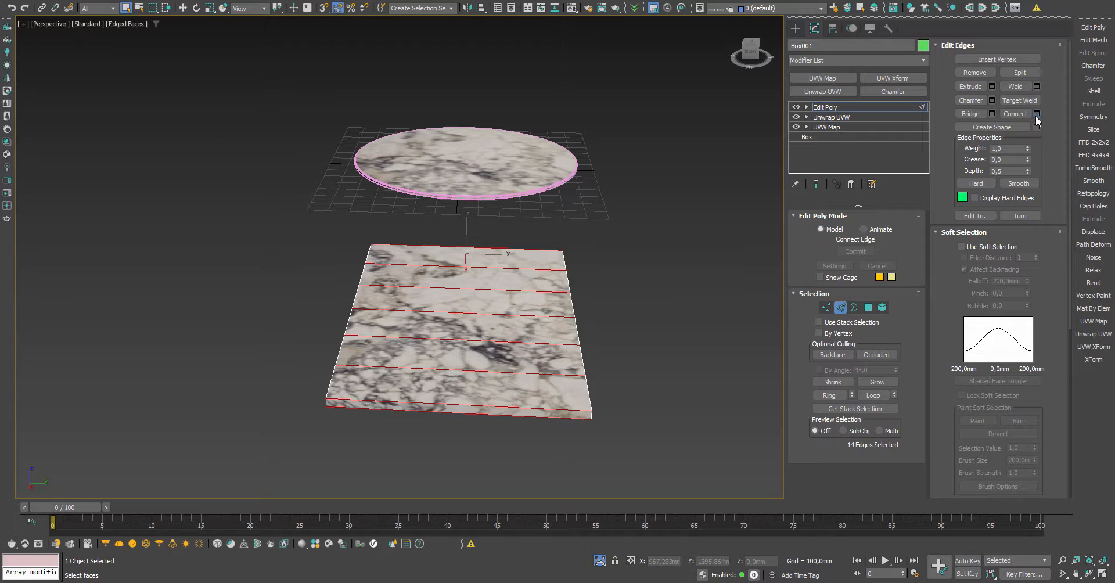
{"action": "left_click", "coordinate": [406, 322]}
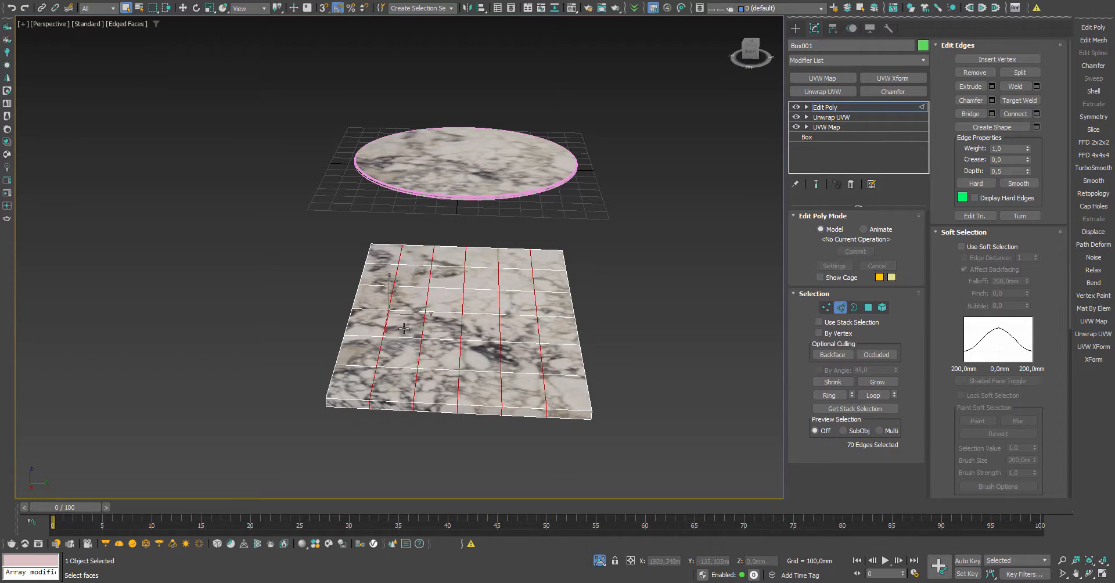
- Add a Chamfer modifier above the rectangular slab's Edit Poly and reduce its amount to 7.8 mm
{"action": "middle_click_drag", "start_coordinate": [403, 328], "coordinate": [545, 386], "text": "alt"}
{"action": "scroll", "coordinate": [559, 395], "scroll_direction": "up", "scroll_amount": 4}
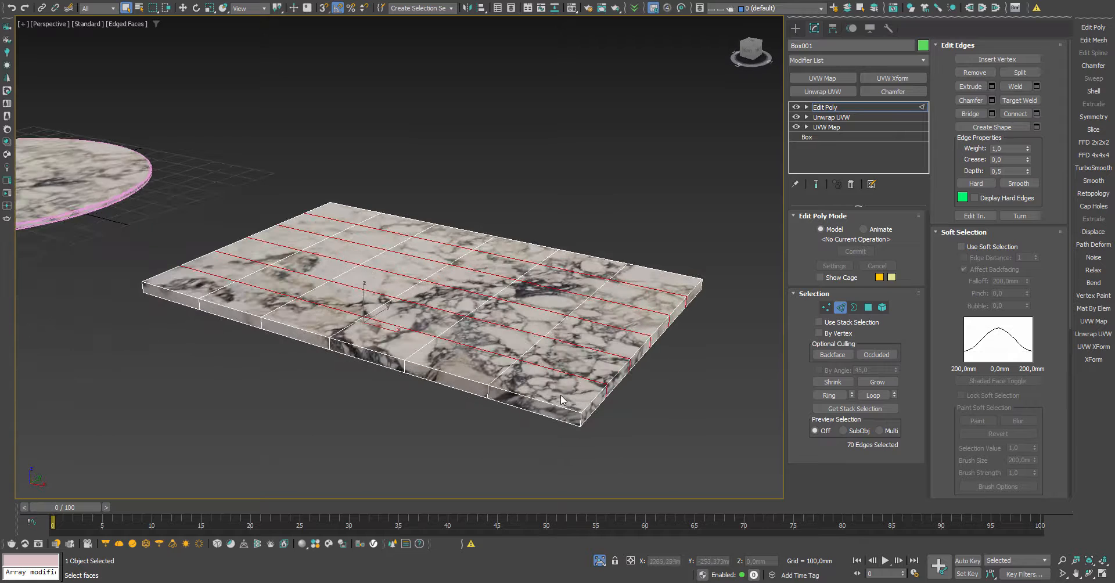
{"action": "scroll", "coordinate": [559, 394], "scroll_direction": "up", "scroll_amount": 2}
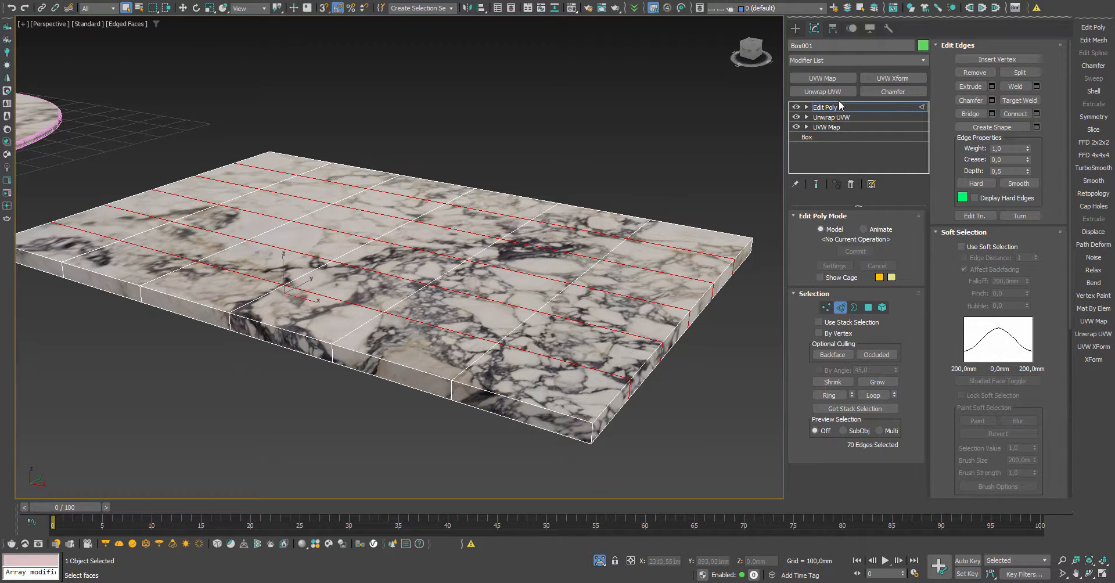
{"action": "left_click", "coordinate": [893, 91]}
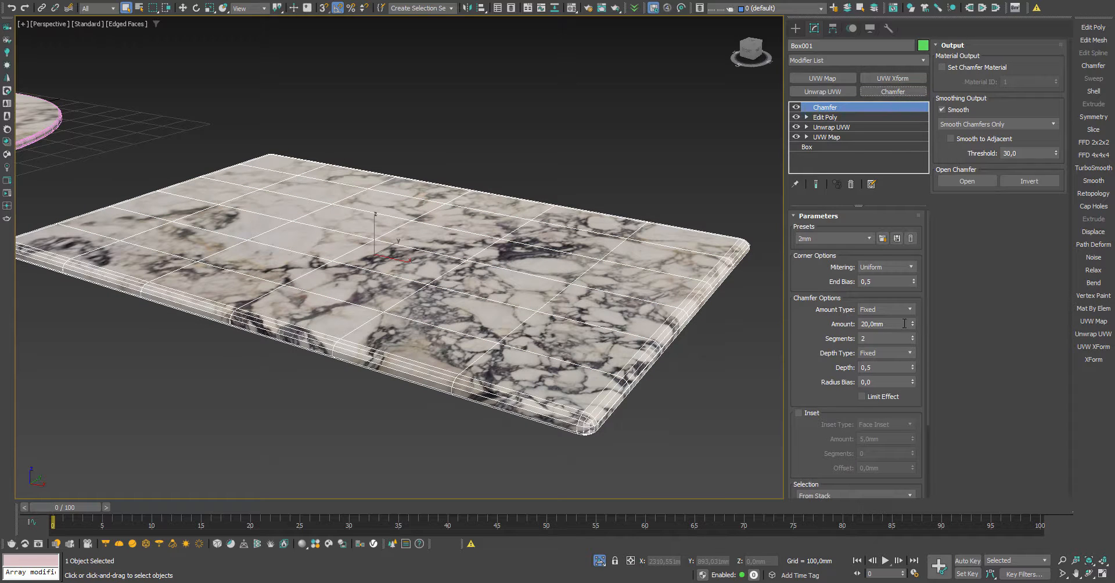
{"action": "left_click_drag", "start_coordinate": [912, 326], "coordinate": [912, 361]}
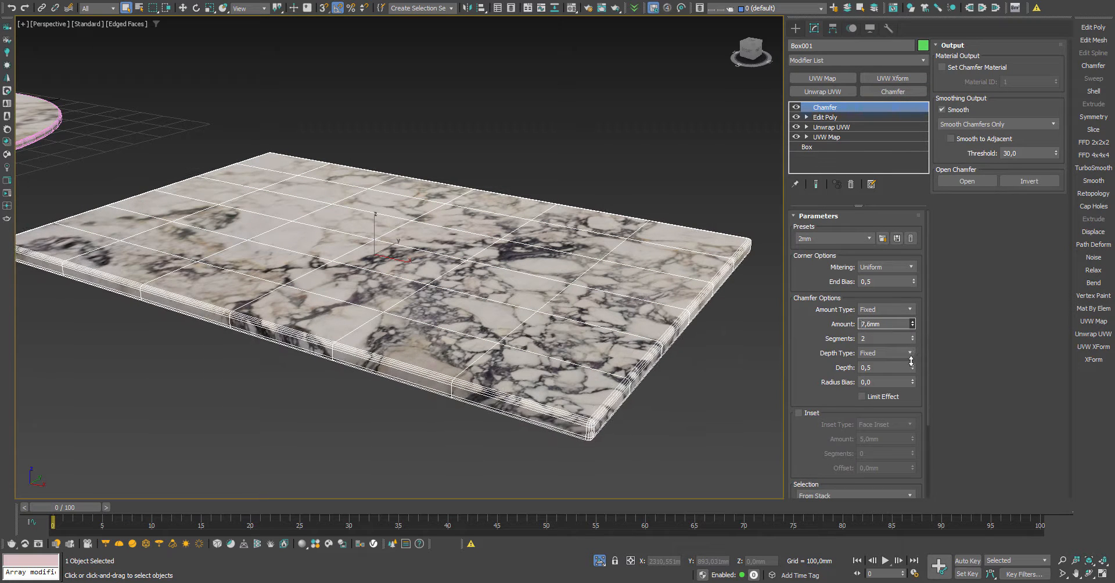
- Hide the edged faces and examine the veins across the rectangular slab's chamfered edges, corners and underside
{"action": "left_click", "coordinate": [676, 418]}
{"action": "key", "text": "F4"}
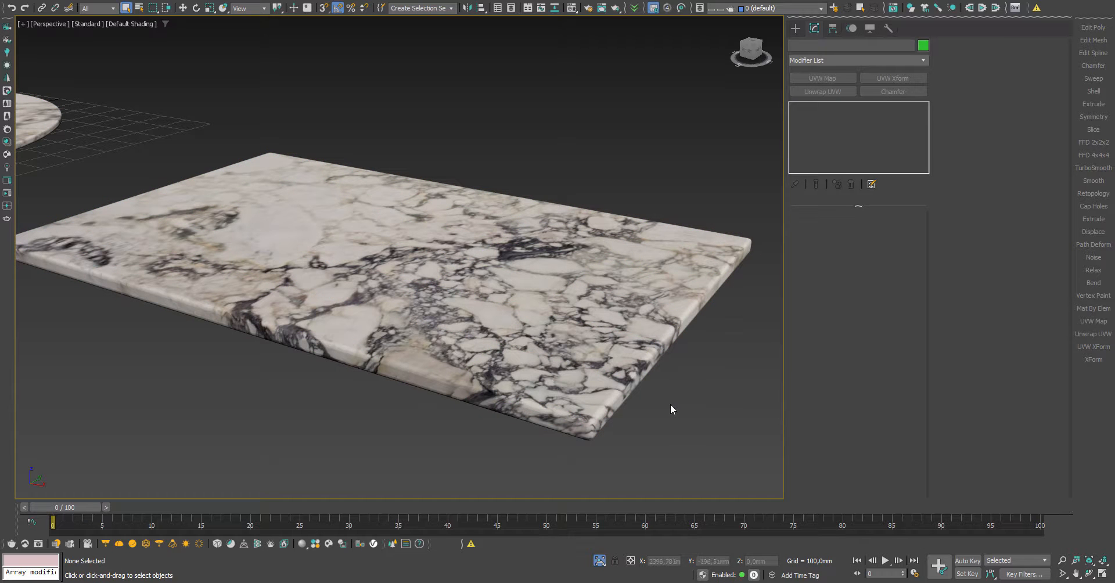
{"action": "scroll", "coordinate": [671, 404], "scroll_direction": "down", "scroll_amount": 3}
{"action": "left_click", "coordinate": [568, 361]}
{"action": "middle_click_drag", "start_coordinate": [569, 361], "coordinate": [561, 274], "text": "alt"}
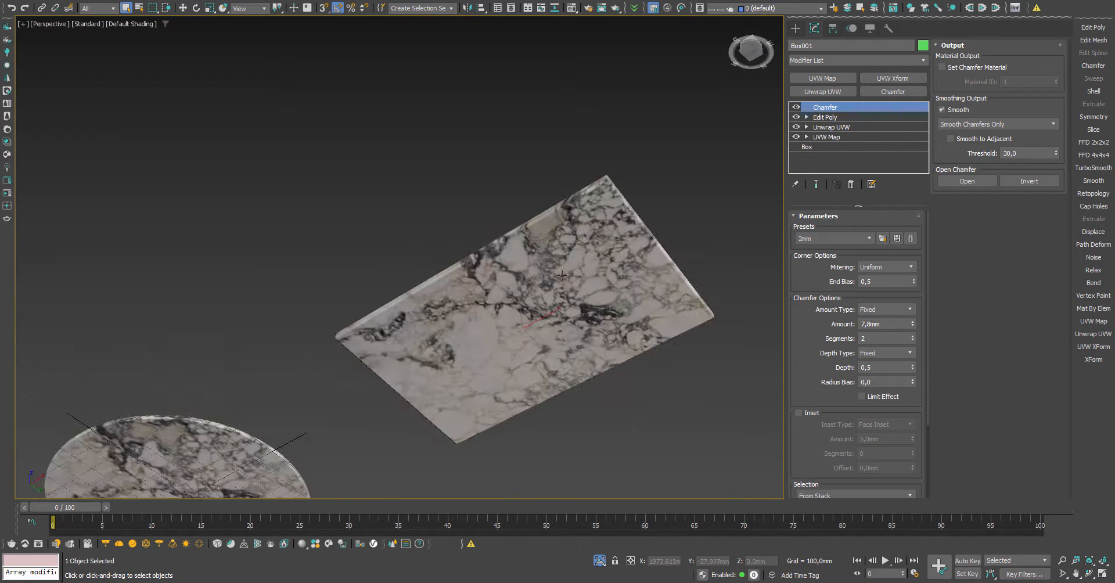
{"action": "scroll", "coordinate": [561, 274], "scroll_direction": "up", "scroll_amount": 4}
{"action": "middle_click_drag", "start_coordinate": [608, 209], "coordinate": [554, 380], "text": "alt"}
{"action": "middle_click_drag", "start_coordinate": [554, 380], "coordinate": [423, 256]}
{"action": "scroll", "coordinate": [424, 256], "scroll_direction": "down", "scroll_amount": 3}
{"action": "middle_click_drag", "start_coordinate": [450, 386], "coordinate": [416, 367], "text": "alt"}
{"action": "scroll", "coordinate": [416, 366], "scroll_direction": "up", "scroll_amount": 4}
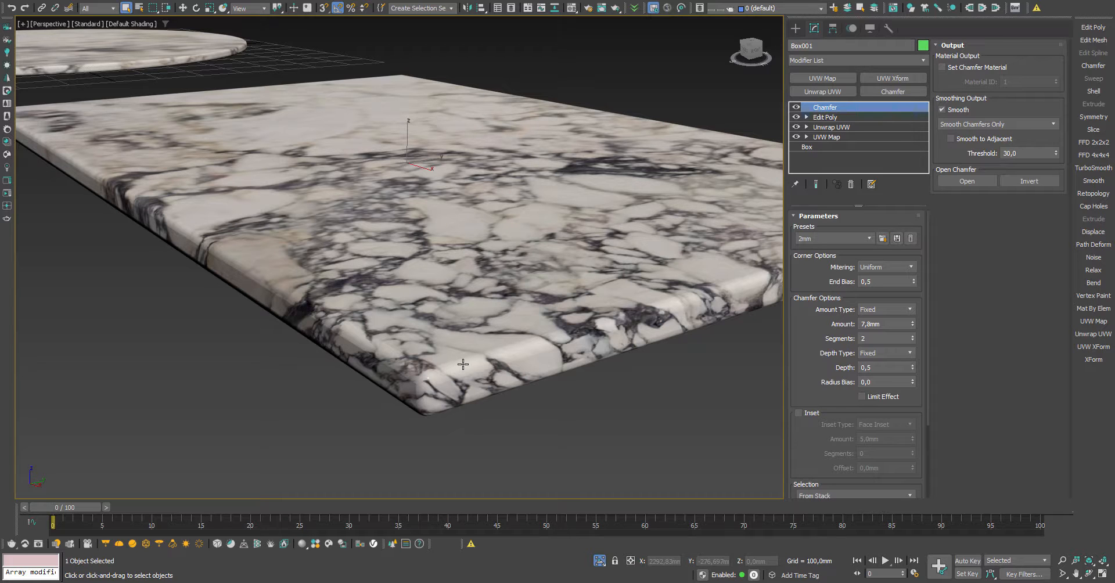
{"action": "scroll", "coordinate": [463, 365], "scroll_direction": "down", "scroll_amount": 6}
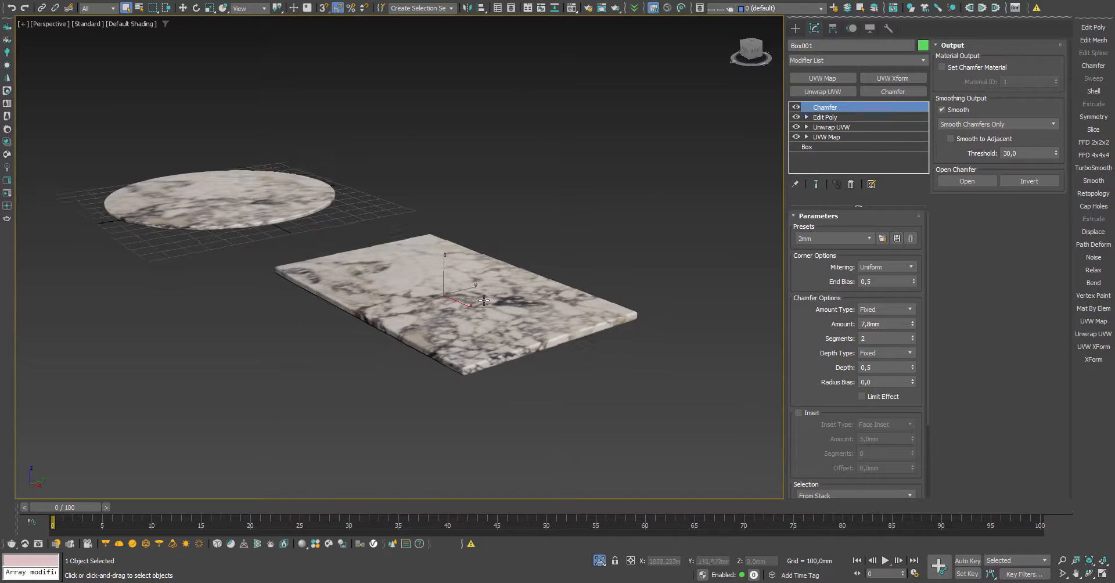
{"action": "middle_click_drag", "start_coordinate": [487, 316], "coordinate": [487, 320], "text": "alt"}
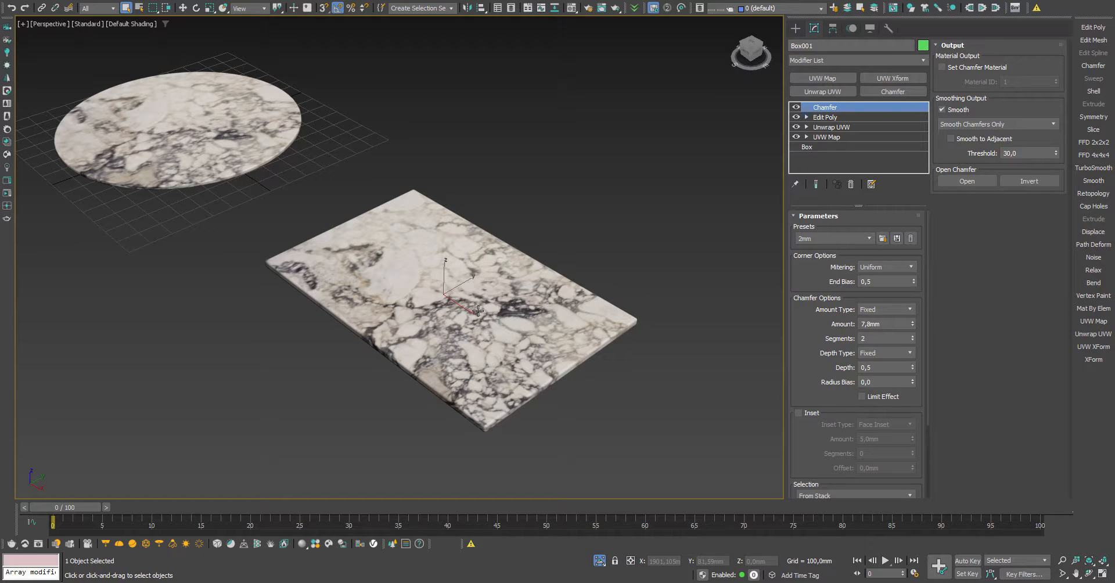
{"action": "key", "text": "w"}
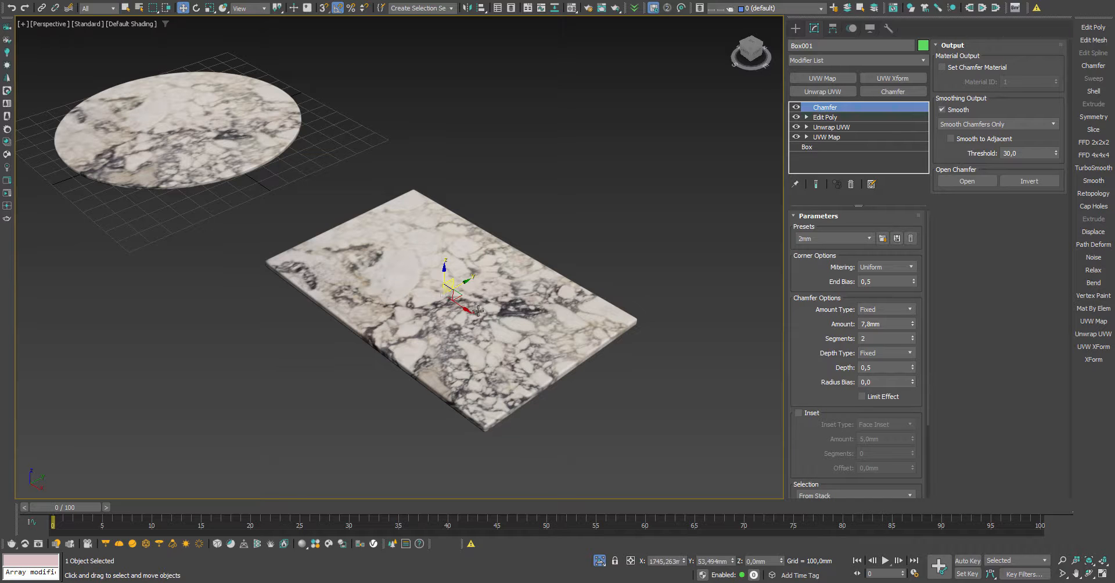
- Copy the rectangular slab to the open space in front of it and delete all modifiers above the copy's base Box
{"action": "mouse_move", "coordinate": [446, 294]}
{"action": "left_mouse_down", "text": "shift"}
{"action": "mouse_move", "coordinate": [447, 313]}
{"action": "mouse_move", "coordinate": [210, 440]}
{"action": "left_mouse_up", "text": "shift"}
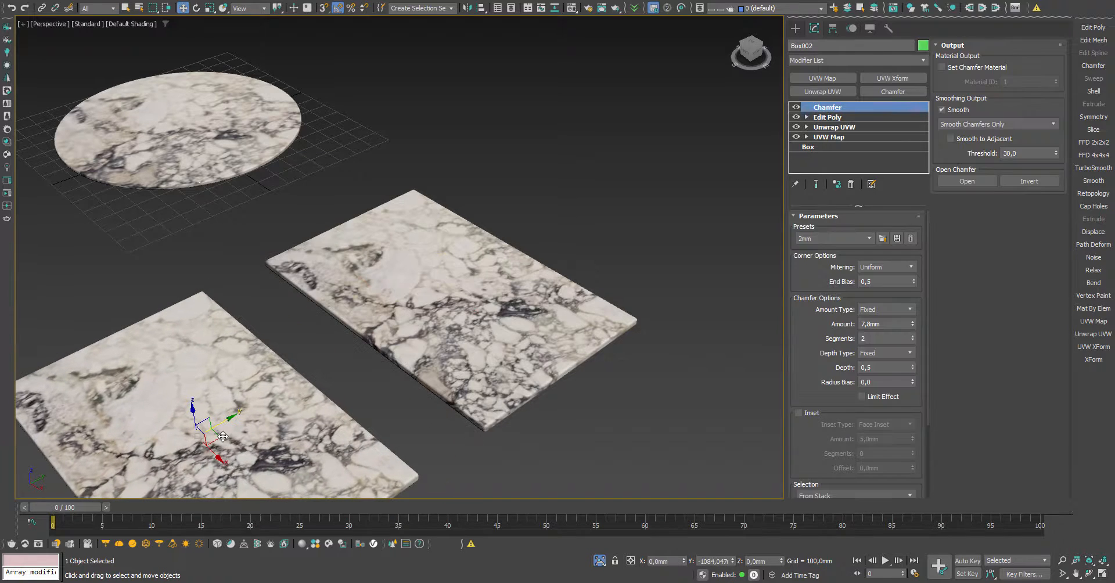
{"action": "left_click", "coordinate": [574, 330]}
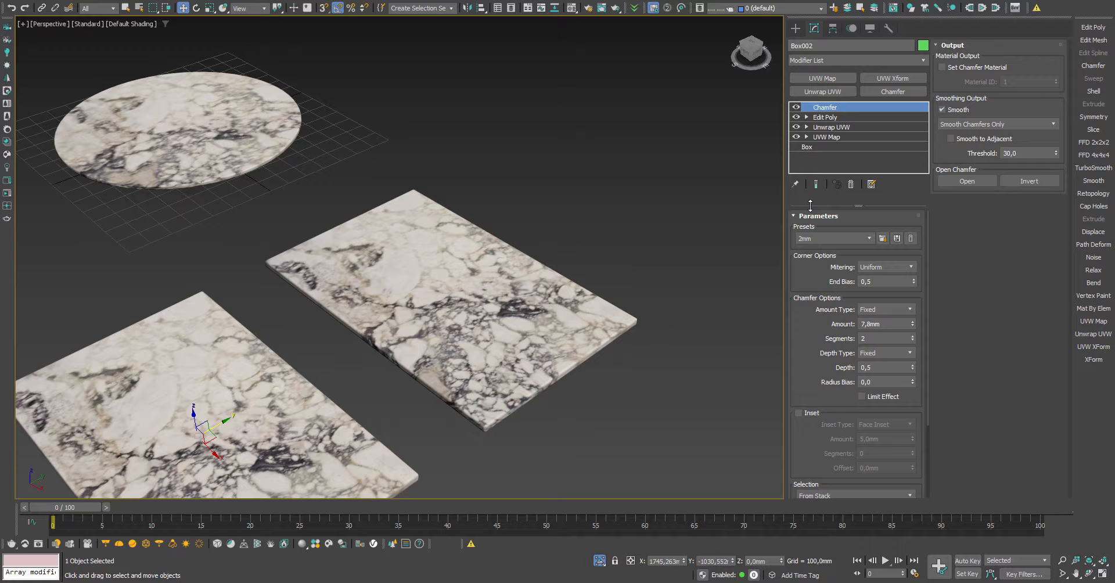
{"action": "left_click", "coordinate": [851, 184]}
{"action": "left_click", "coordinate": [850, 184]}
{"action": "left_click", "coordinate": [851, 185]}
{"action": "left_click", "coordinate": [850, 185]}
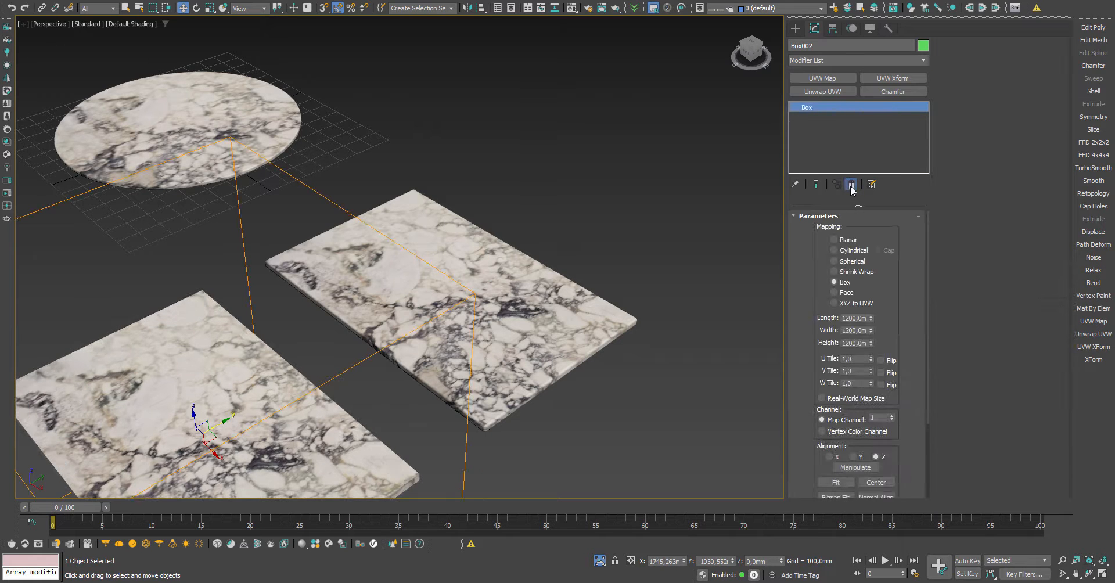
{"action": "middle_click_drag", "start_coordinate": [344, 356], "coordinate": [526, 238]}
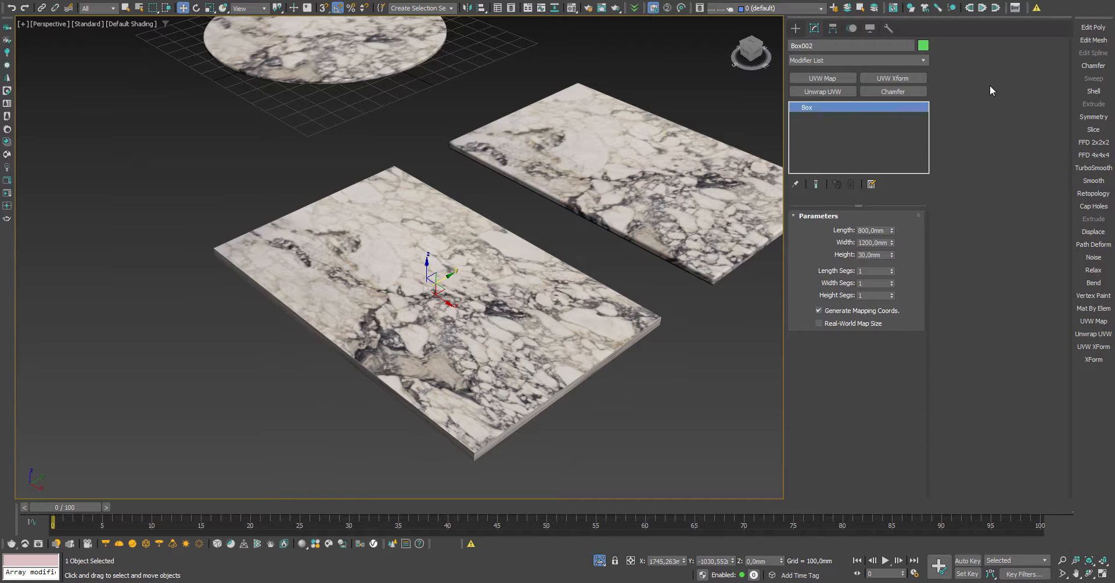
- Add an Edit Poly modifier to the copied slab and outline its top polygon by -30 mm
{"action": "left_click", "coordinate": [1091, 27]}
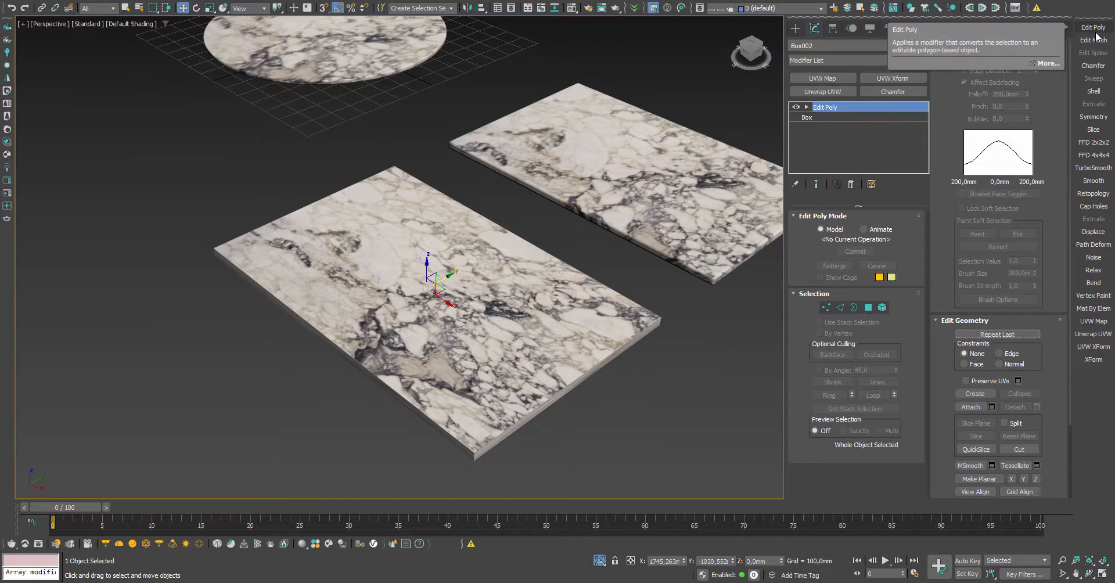
{"action": "left_click", "coordinate": [869, 308]}
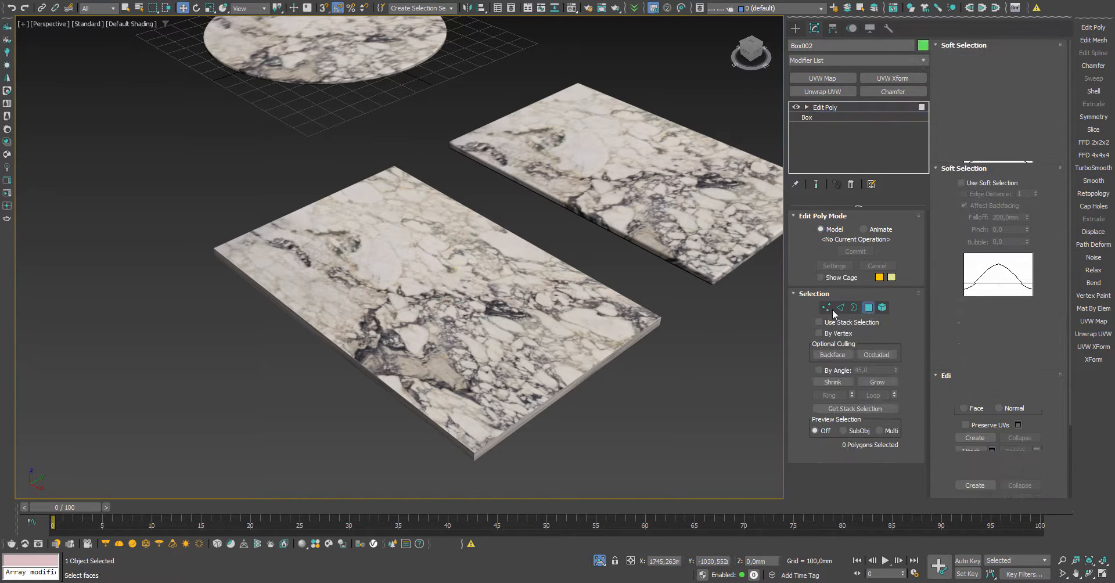
{"action": "left_click", "coordinate": [428, 331]}
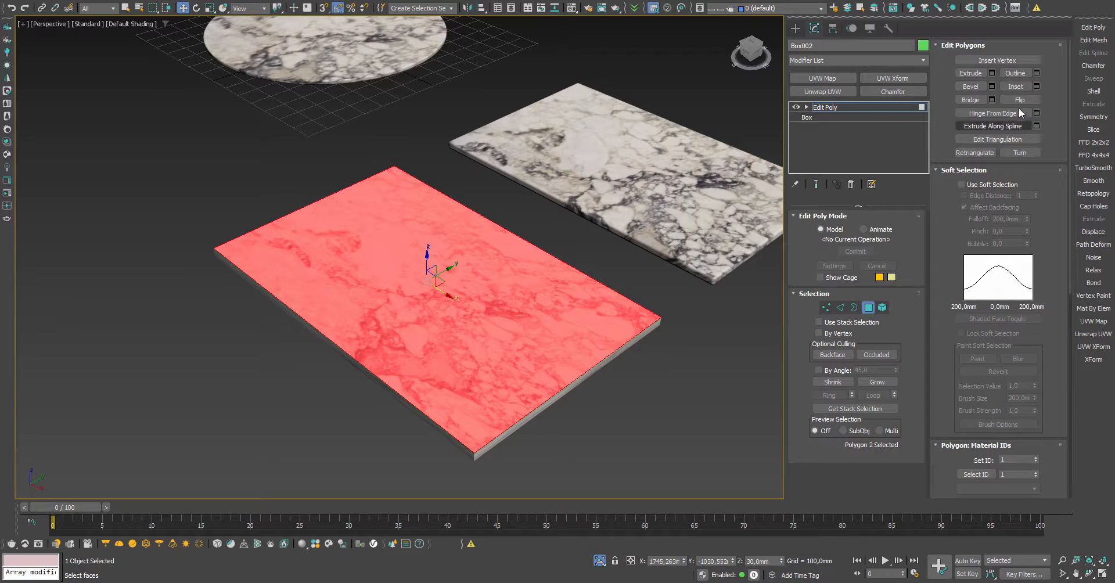
{"action": "left_click", "coordinate": [1038, 73]}
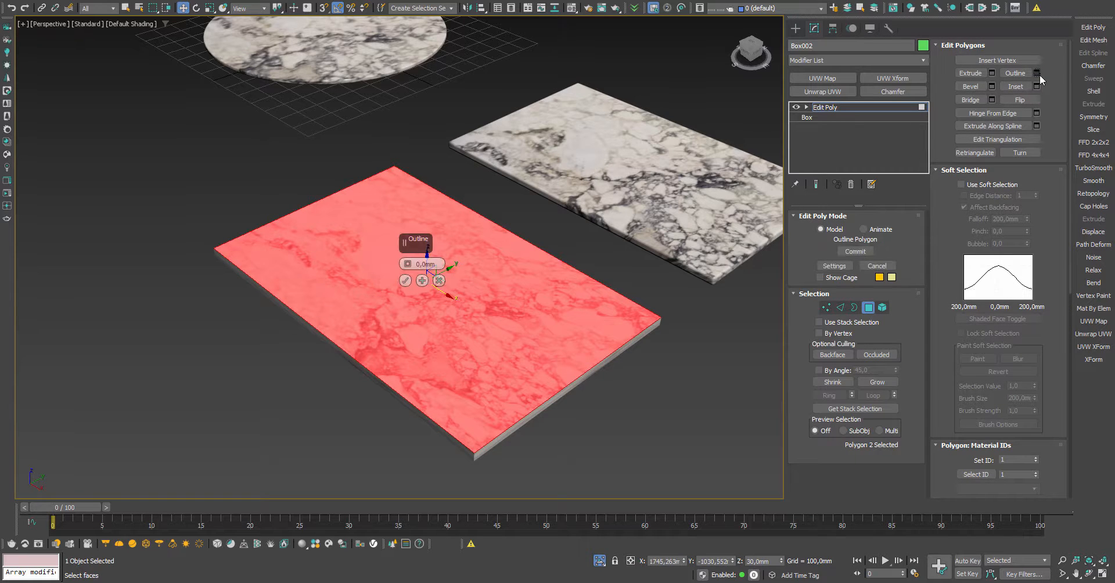
{"action": "left_click_drag", "start_coordinate": [435, 261], "coordinate": [392, 260]}
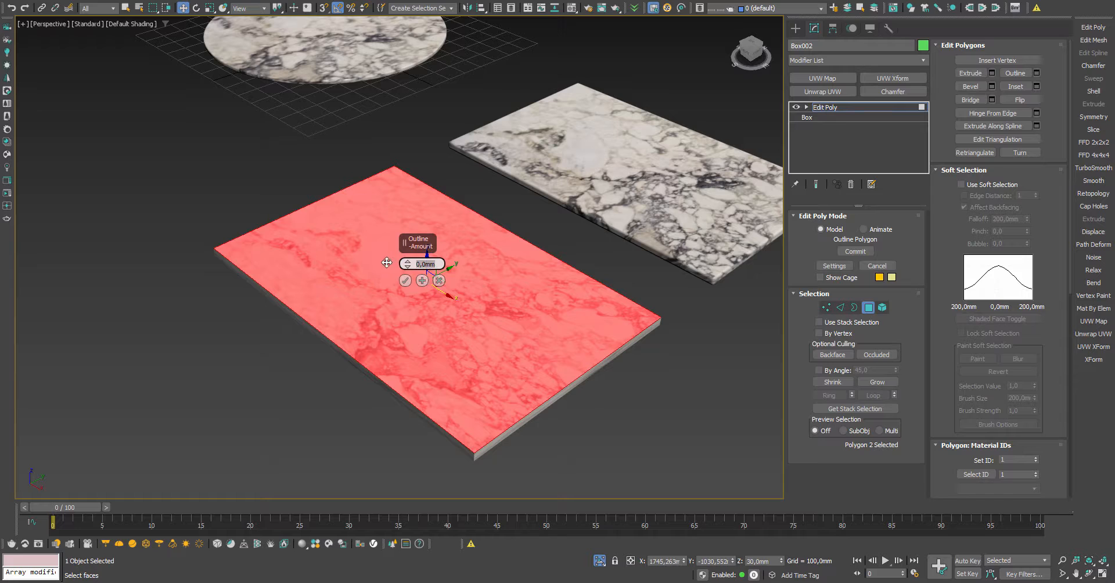
{"action": "type", "text": "-30"}
{"action": "key", "text": "Return"}
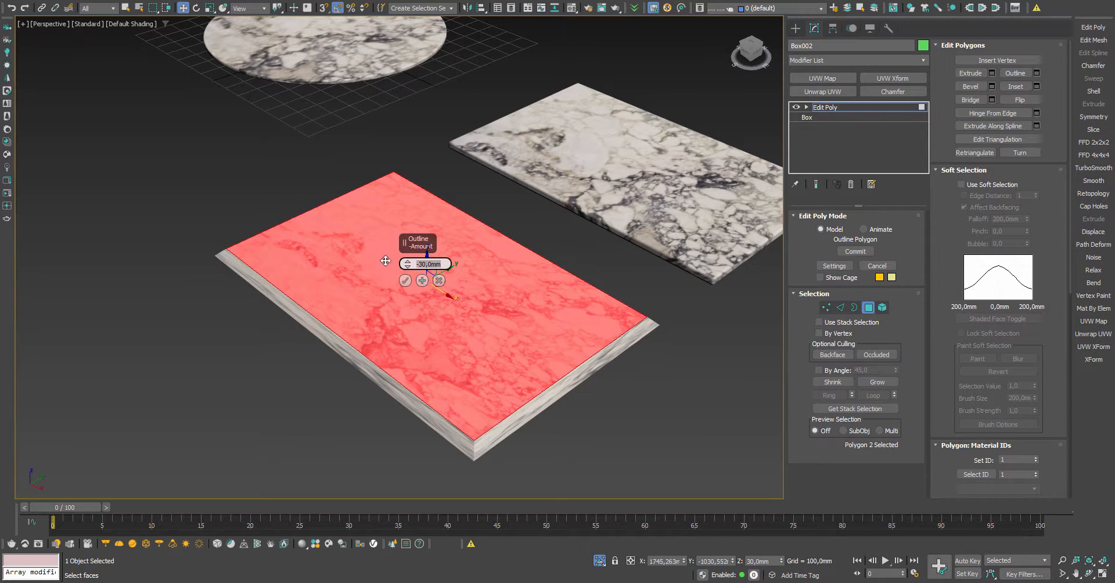
{"action": "left_click", "coordinate": [404, 281]}
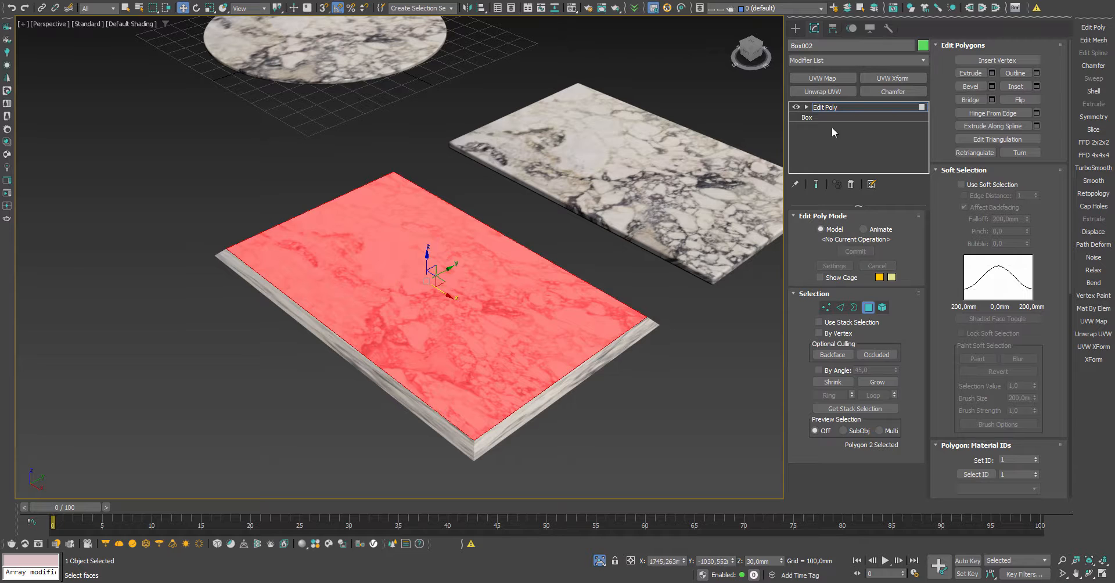
- Add a planar UVW Map above the Edit Poly and set its length to 1200 mm
{"action": "left_click", "coordinate": [832, 108]}
{"action": "left_click", "coordinate": [820, 77]}
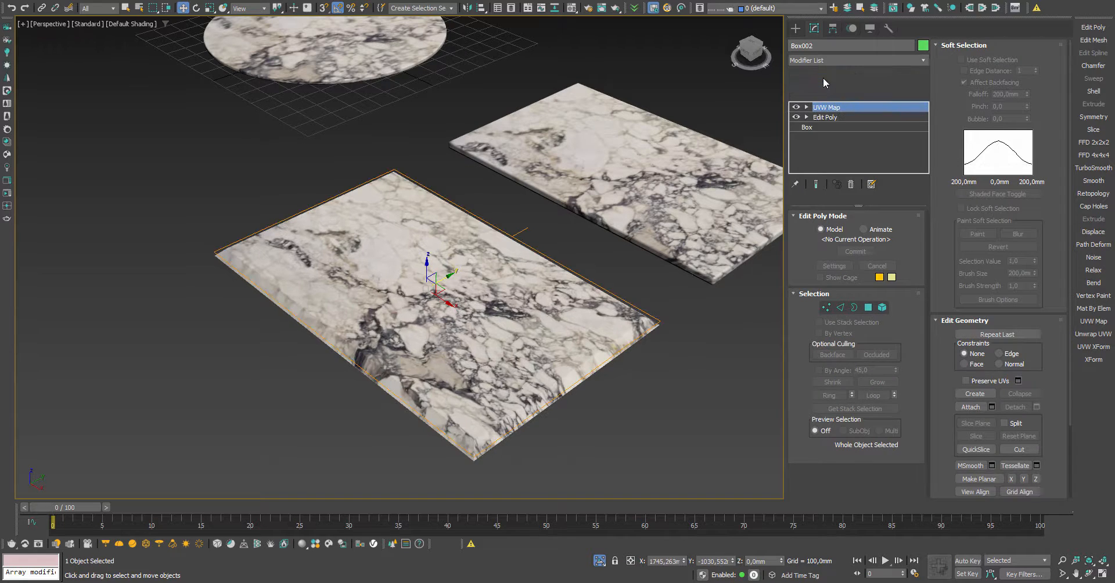
{"action": "left_click_drag", "start_coordinate": [842, 318], "coordinate": [918, 319]}
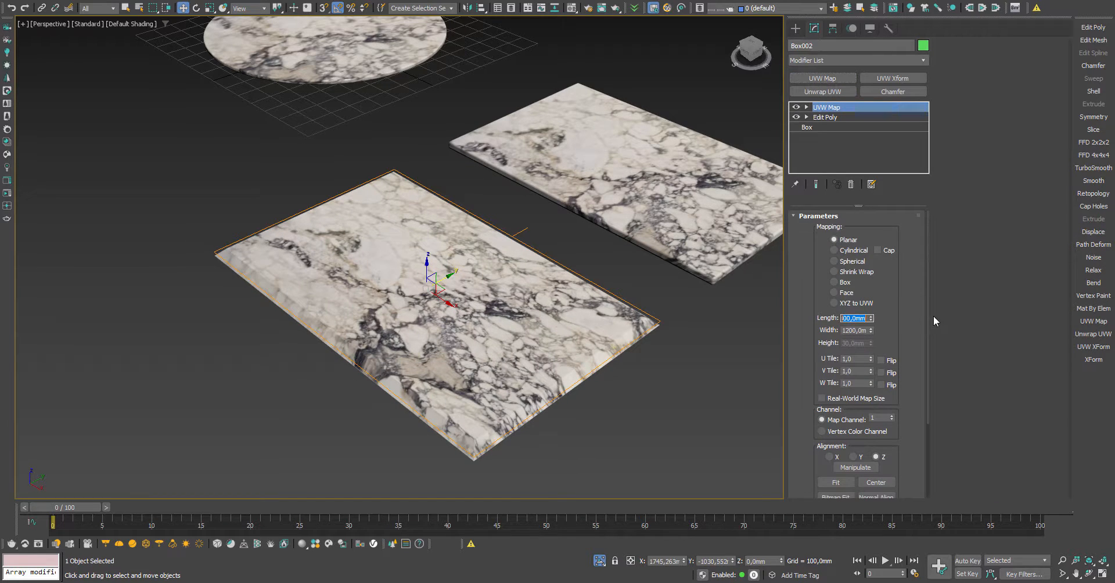
{"action": "key", "text": "BackSpace"}
{"action": "type", "text": "1200"}
{"action": "key", "text": "Return"}
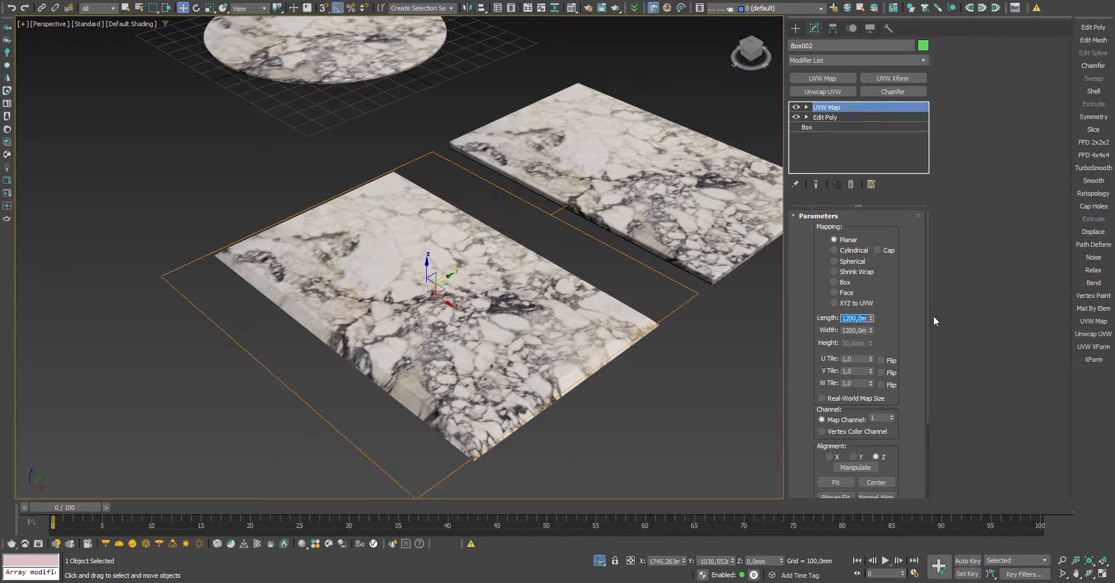
{"action": "left_click", "coordinate": [847, 241]}
- Add a second Edit Poly above the UVW Map and outline the top polygon by 30 mm
{"action": "left_click", "coordinate": [1091, 28]}
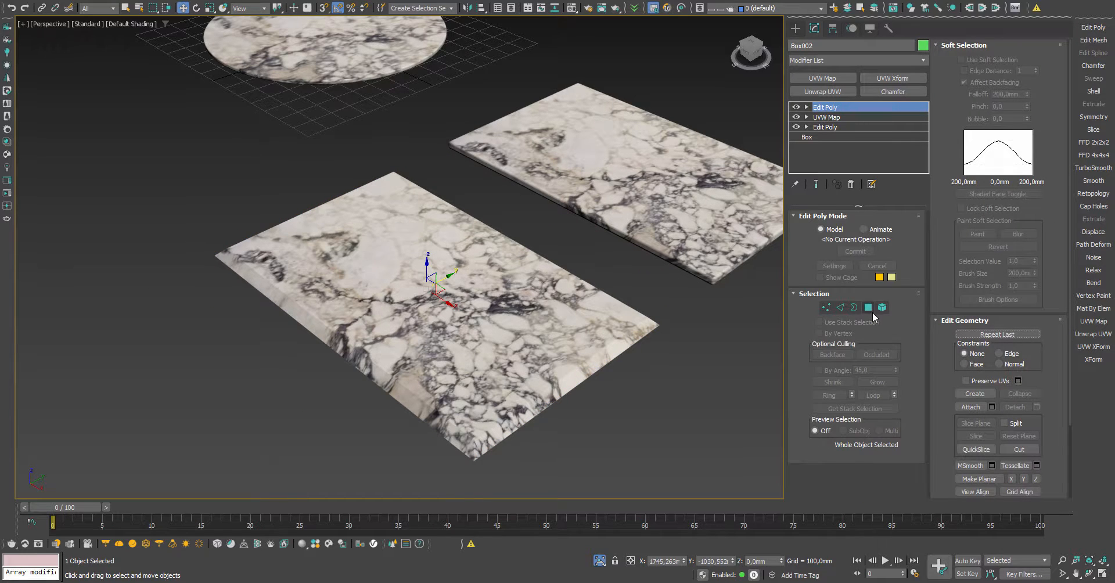
{"action": "left_click", "coordinate": [868, 307]}
{"action": "left_click", "coordinate": [484, 306]}
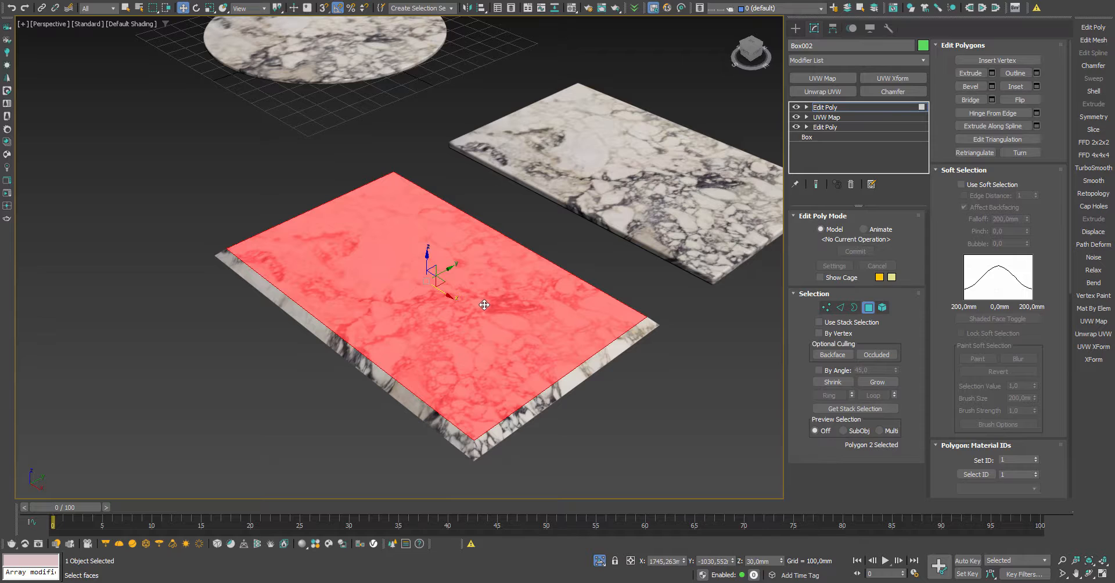
{"action": "left_click", "coordinate": [1036, 72]}
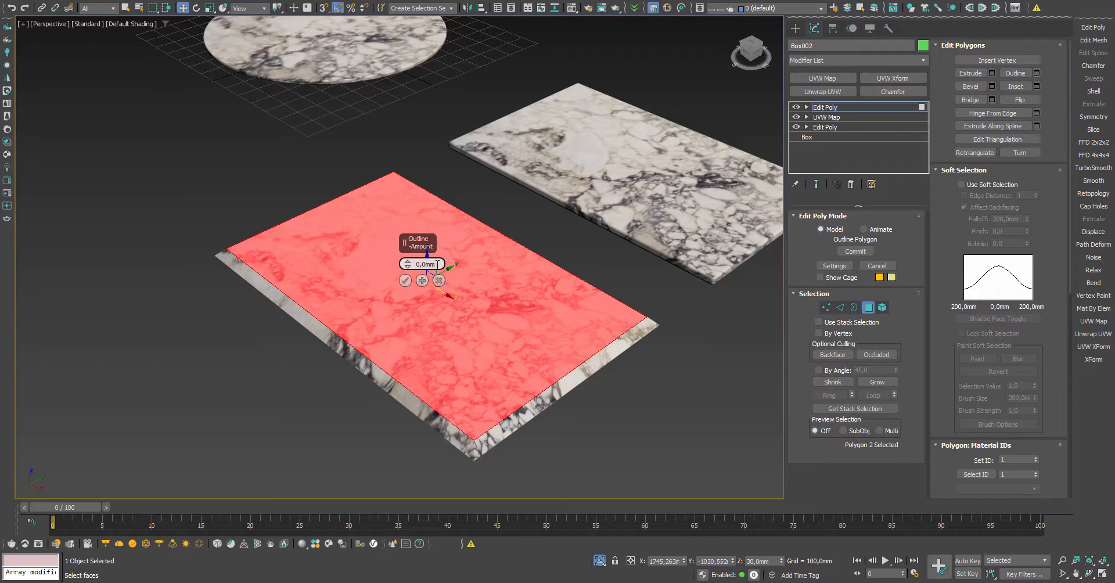
{"action": "left_click_drag", "start_coordinate": [438, 264], "coordinate": [385, 256]}
{"action": "type", "text": "30"}
{"action": "key", "text": "Return"}
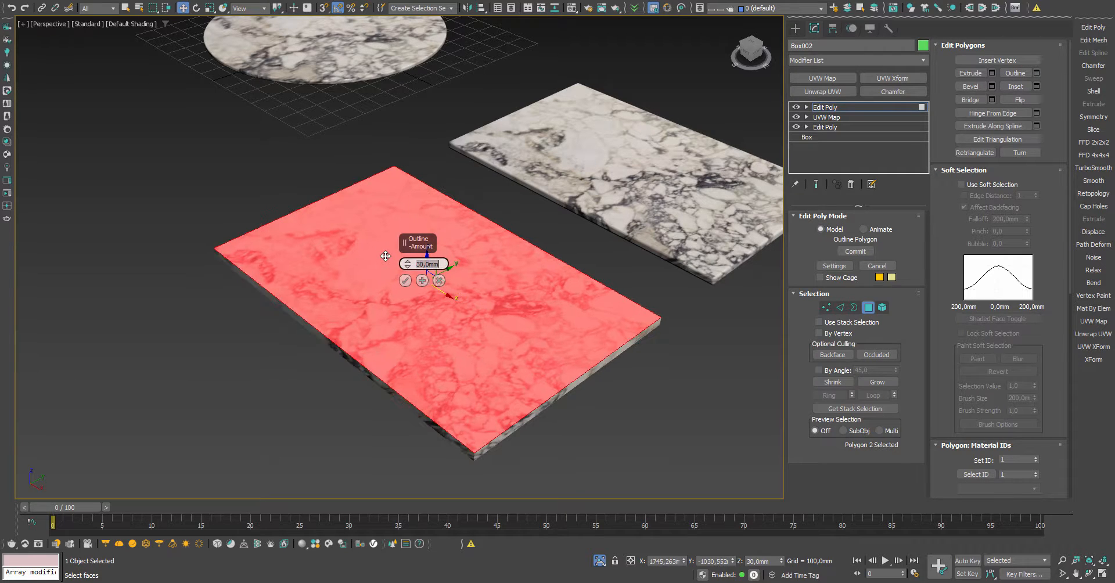
{"action": "left_click", "coordinate": [404, 281]}
- Show edged faces, add a third Edit Poly, and connect the copied slab's four long edges with 5 segments
{"action": "key", "text": "F4"}
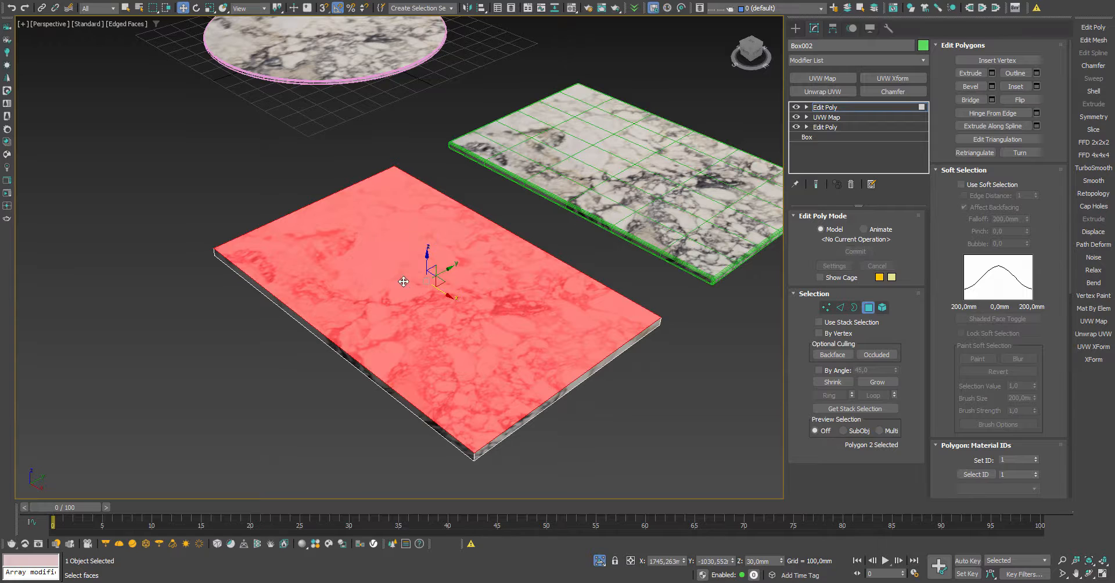
{"action": "left_click", "coordinate": [862, 105]}
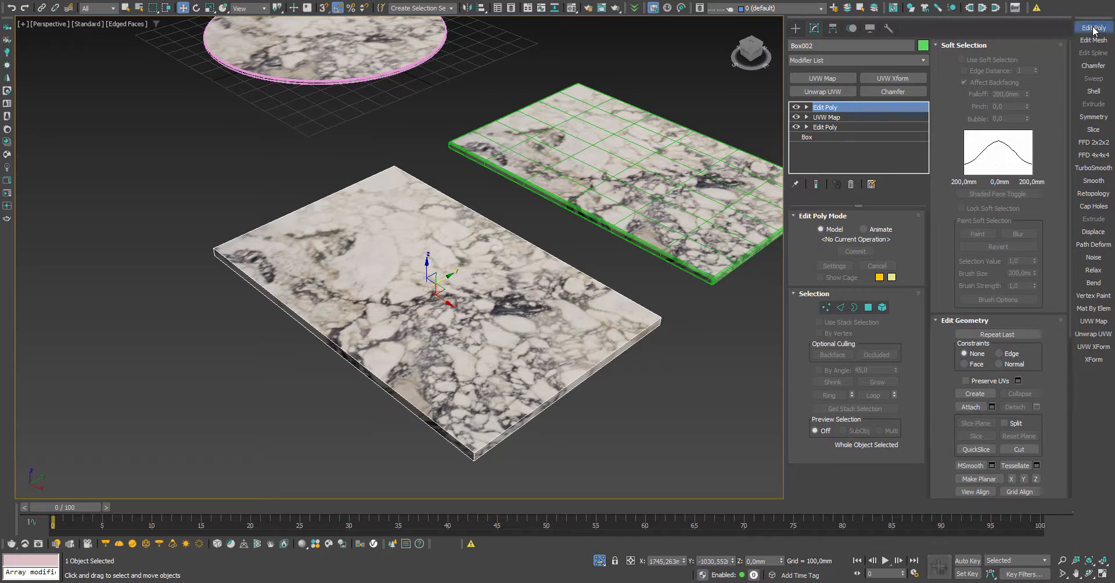
{"action": "left_click", "coordinate": [1094, 29]}
{"action": "key", "text": "2"}
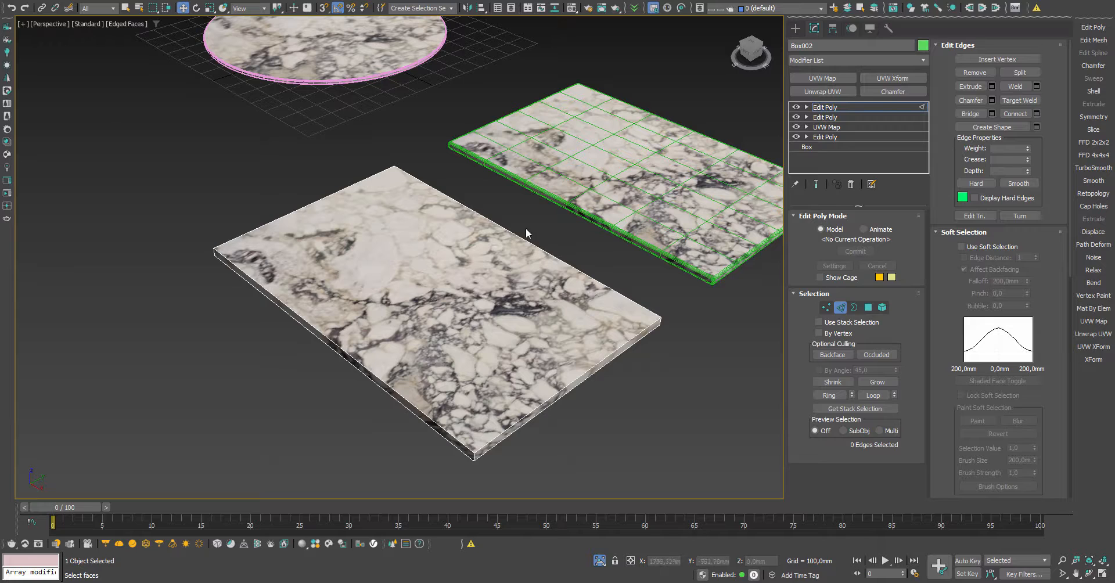
{"action": "left_click_drag", "start_coordinate": [525, 228], "coordinate": [281, 370]}
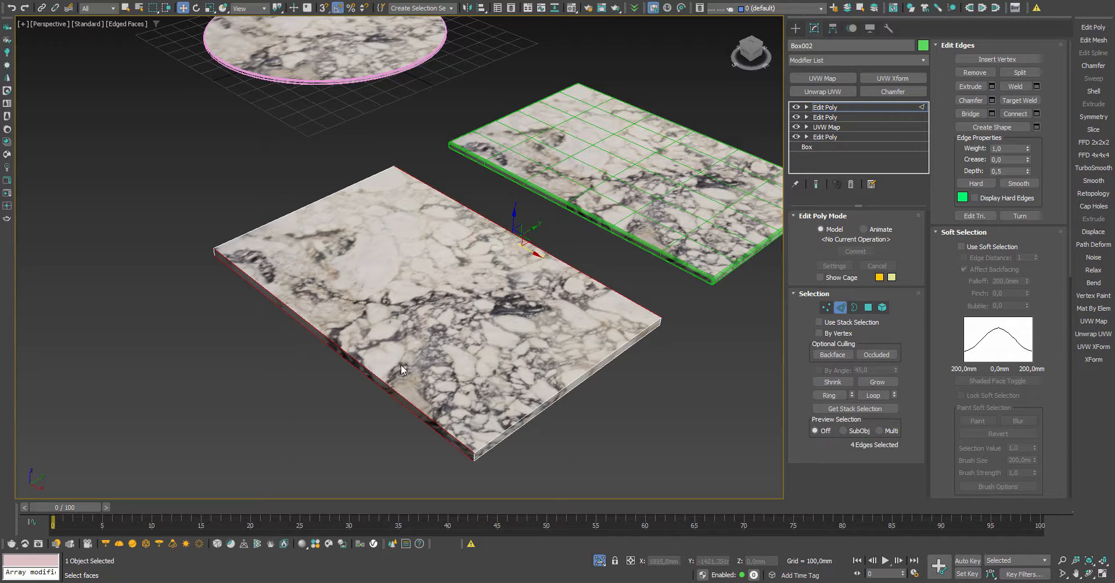
{"action": "left_click", "coordinate": [1036, 114]}
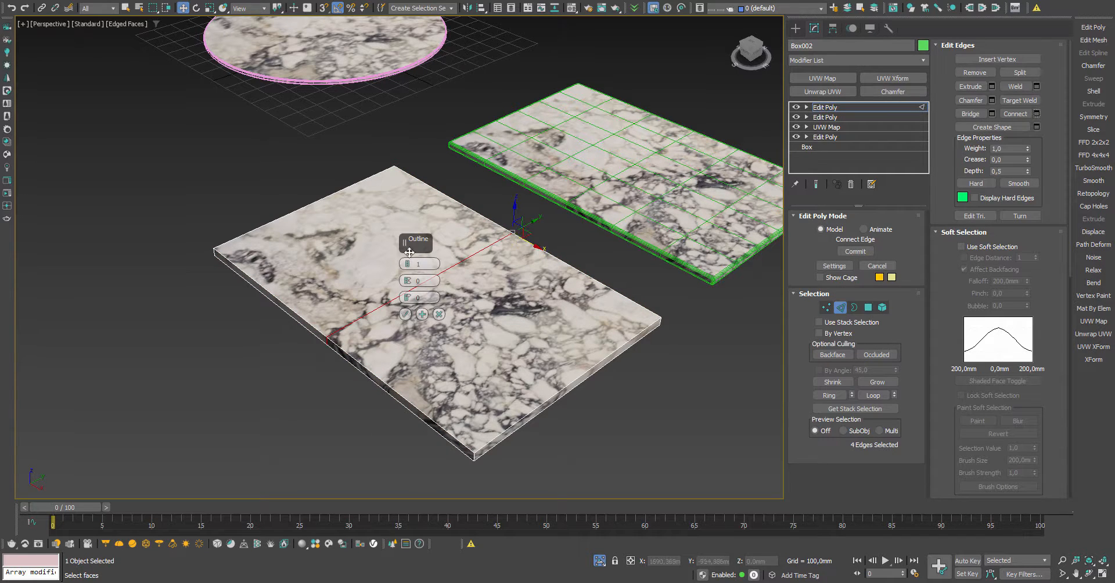
{"action": "scroll", "coordinate": [410, 265], "scroll_direction": "up", "scroll_amount": 2}
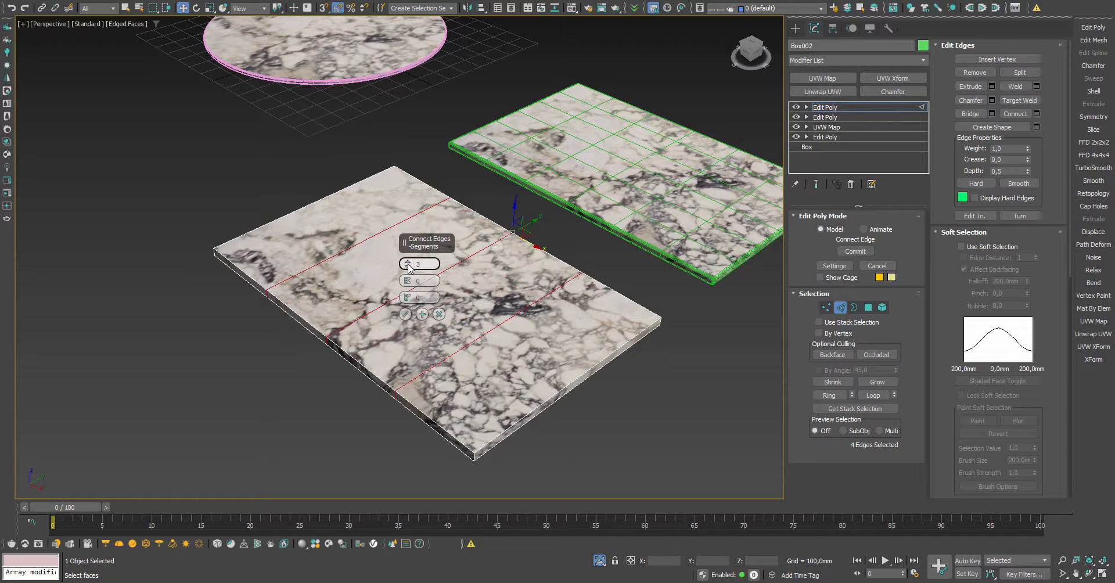
{"action": "scroll", "coordinate": [410, 264], "scroll_direction": "up", "scroll_amount": 2}
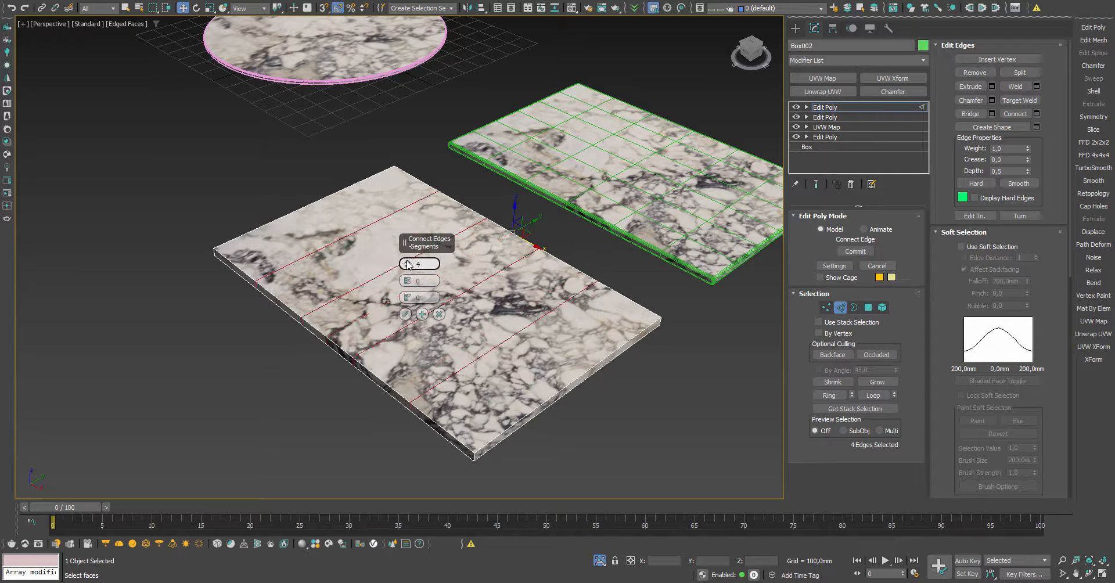
{"action": "left_click", "coordinate": [405, 314]}
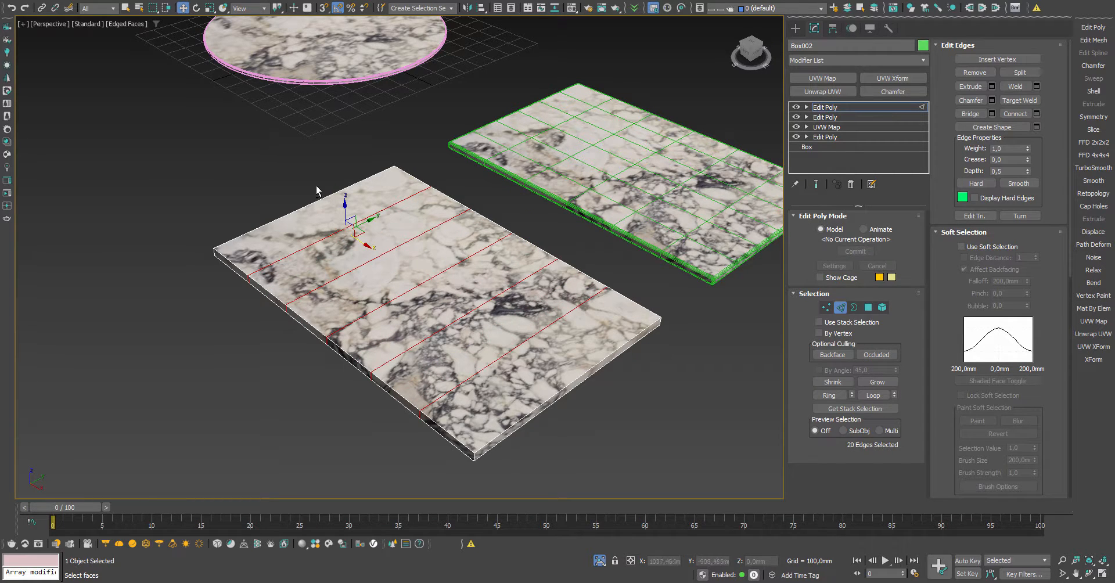
- Select every edge running across the copied slab's width and connect them with 5 segments to complete the grid
{"action": "middle_click_drag", "start_coordinate": [317, 190], "coordinate": [288, 191], "text": "alt"}
{"action": "left_click_drag", "start_coordinate": [393, 152], "coordinate": [443, 481]}
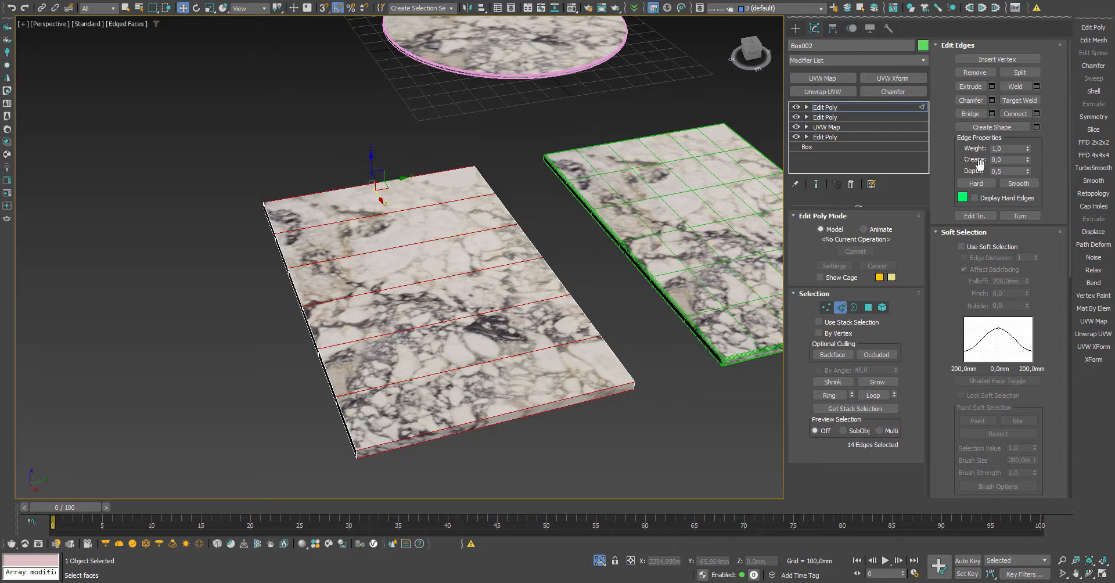
{"action": "left_click", "coordinate": [1036, 113]}
{"action": "left_click", "coordinate": [404, 314]}
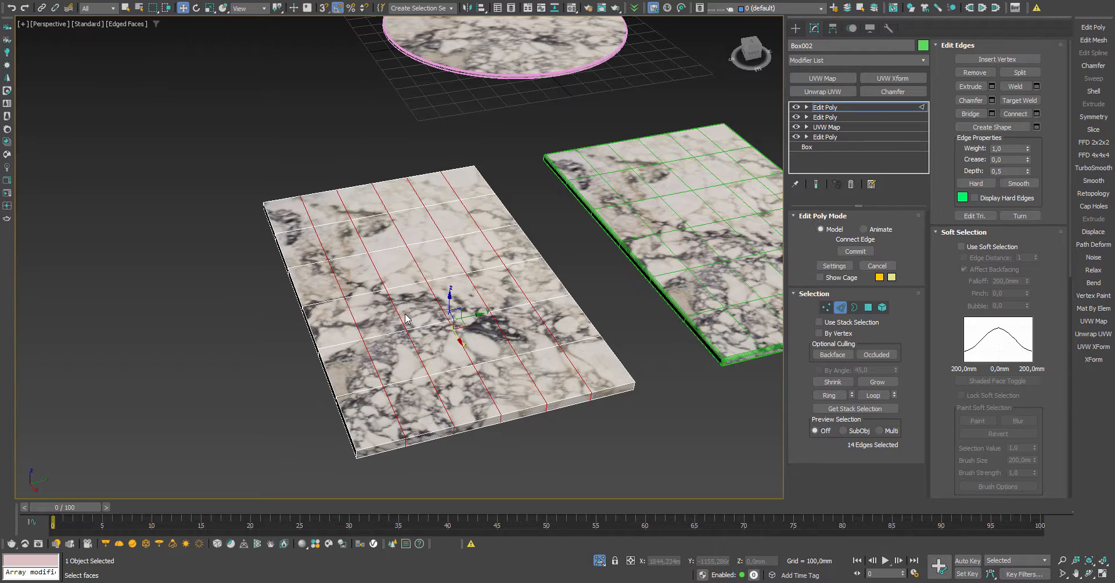
{"action": "mouse_move", "coordinate": [450, 302]}
{"action": "middle_mouse_down", "text": "alt"}
{"action": "mouse_move", "coordinate": [374, 368]}
{"action": "mouse_move", "coordinate": [450, 298]}
{"action": "middle_mouse_up", "text": "alt"}
{"action": "key", "text": "1"}
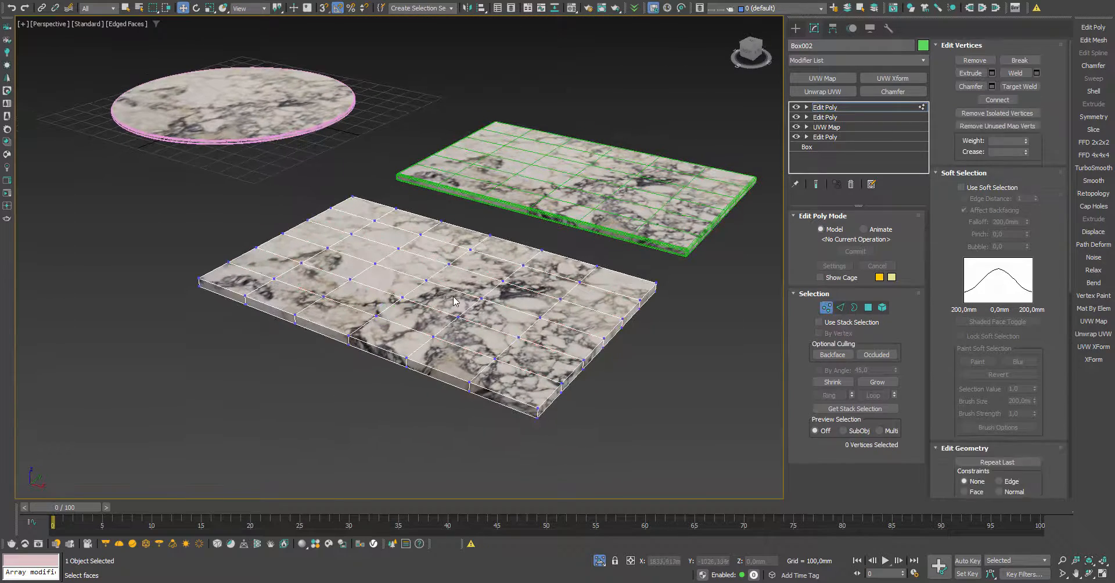
{"action": "key", "text": "1"}
- Hide the edged faces and copy the Chamfer modifier from the original rectangular slab onto the copied slab
{"action": "key", "text": "F4"}
{"action": "middle_click_drag", "start_coordinate": [503, 388], "coordinate": [514, 378], "text": "alt"}
{"action": "scroll", "coordinate": [514, 378], "scroll_direction": "up", "scroll_amount": 3}
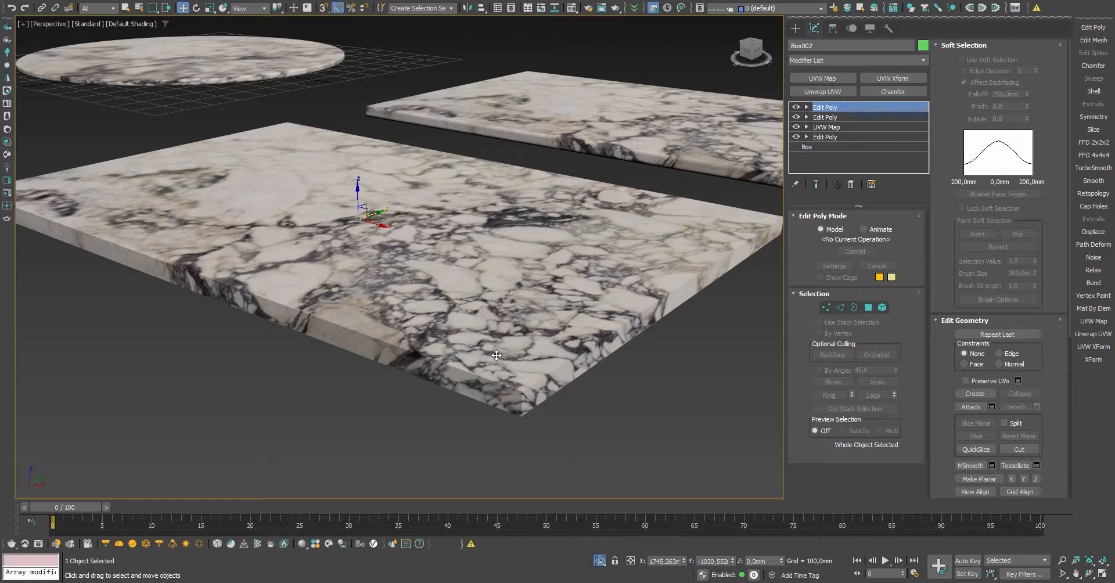
{"action": "scroll", "coordinate": [489, 316], "scroll_direction": "down", "scroll_amount": 2}
{"action": "middle_click_drag", "start_coordinate": [490, 284], "coordinate": [487, 292], "text": "alt"}
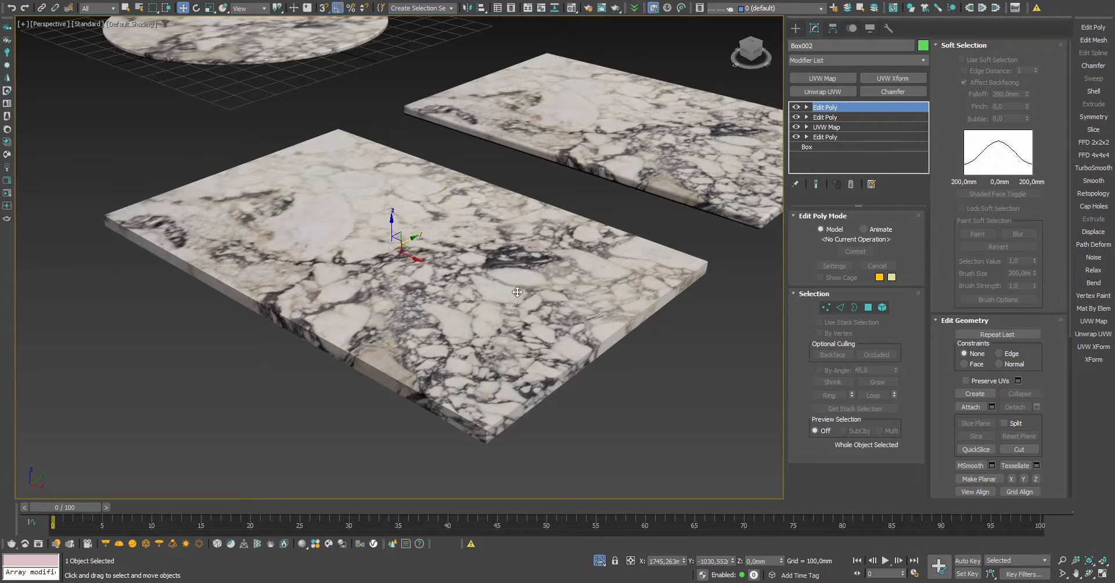
{"action": "left_click", "coordinate": [658, 159]}
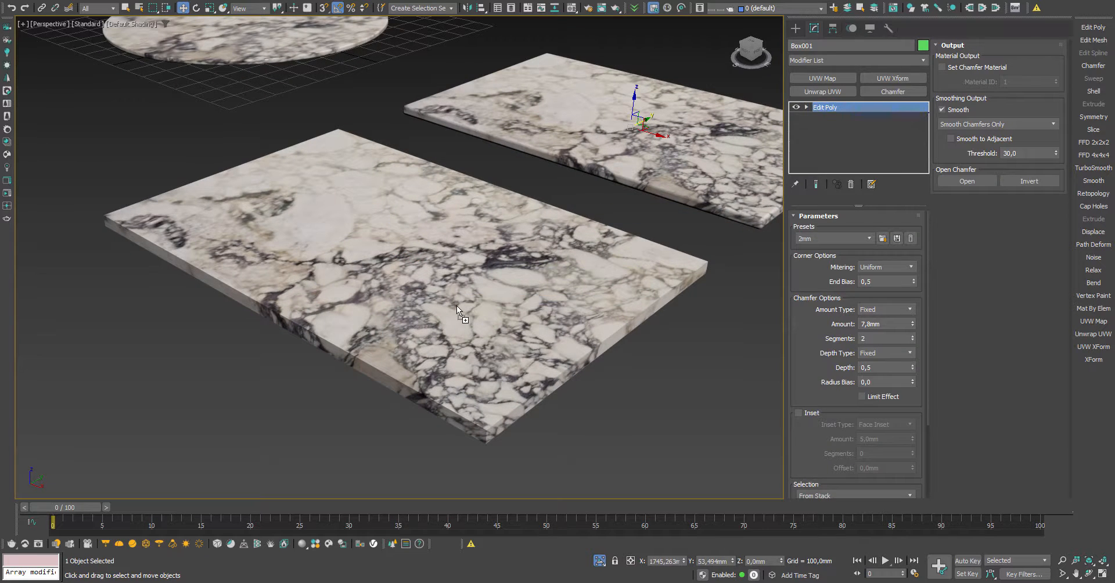
{"action": "left_click", "coordinate": [457, 305]}
- Examine the marble veins across the copied slab's chamfered edges, corners and underside
{"action": "middle_click_drag", "start_coordinate": [456, 306], "coordinate": [431, 228], "text": "alt"}
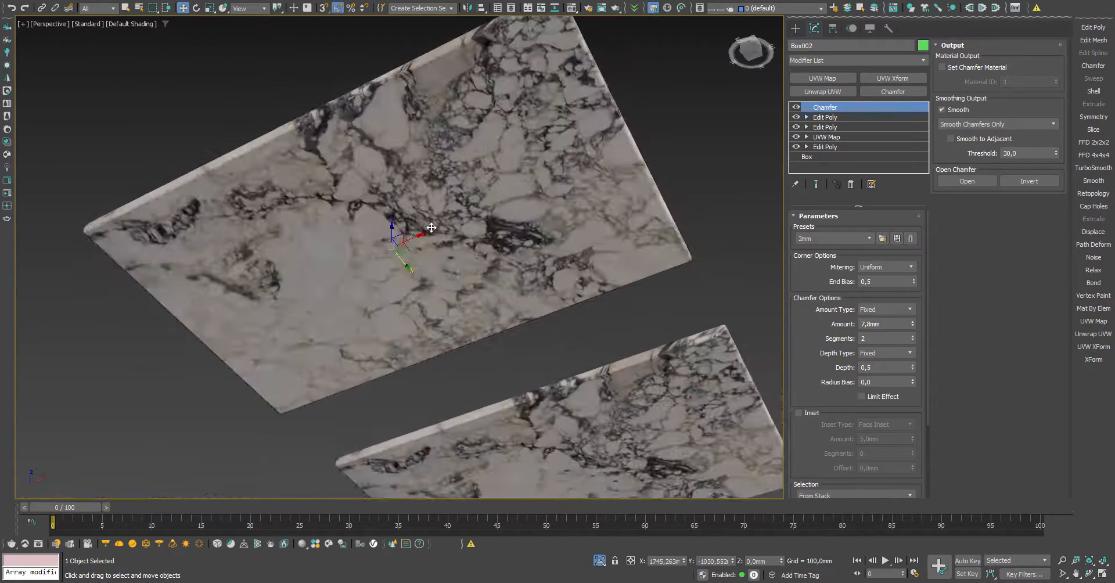
{"action": "middle_click_drag", "start_coordinate": [468, 145], "coordinate": [432, 298], "text": "alt"}
{"action": "middle_click_drag", "start_coordinate": [385, 335], "coordinate": [449, 301]}
{"action": "scroll", "coordinate": [444, 296], "scroll_direction": "down", "scroll_amount": 4}
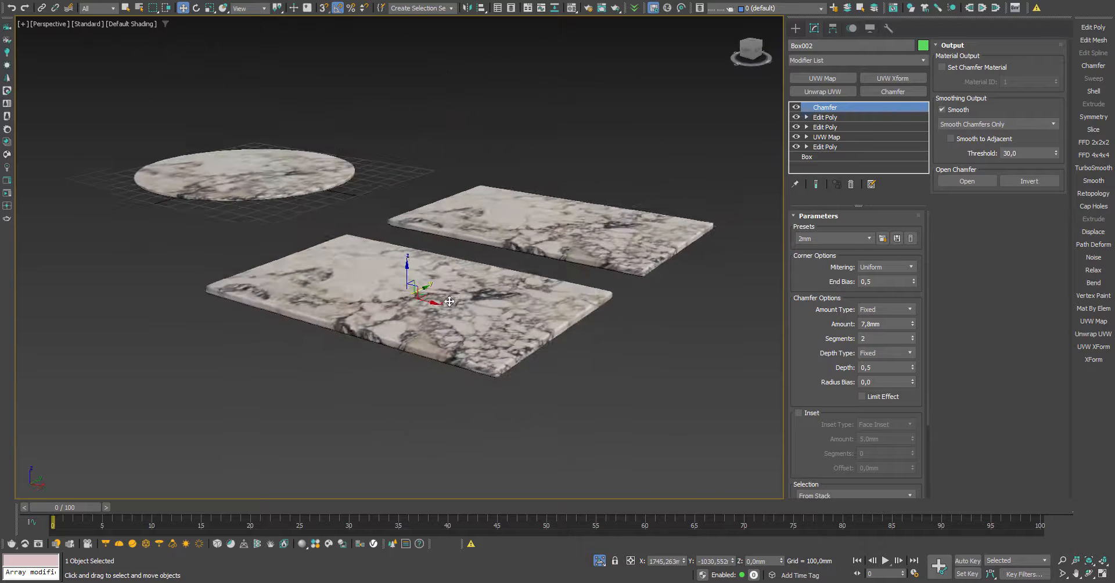
{"action": "scroll", "coordinate": [464, 346], "scroll_direction": "up", "scroll_amount": 3}
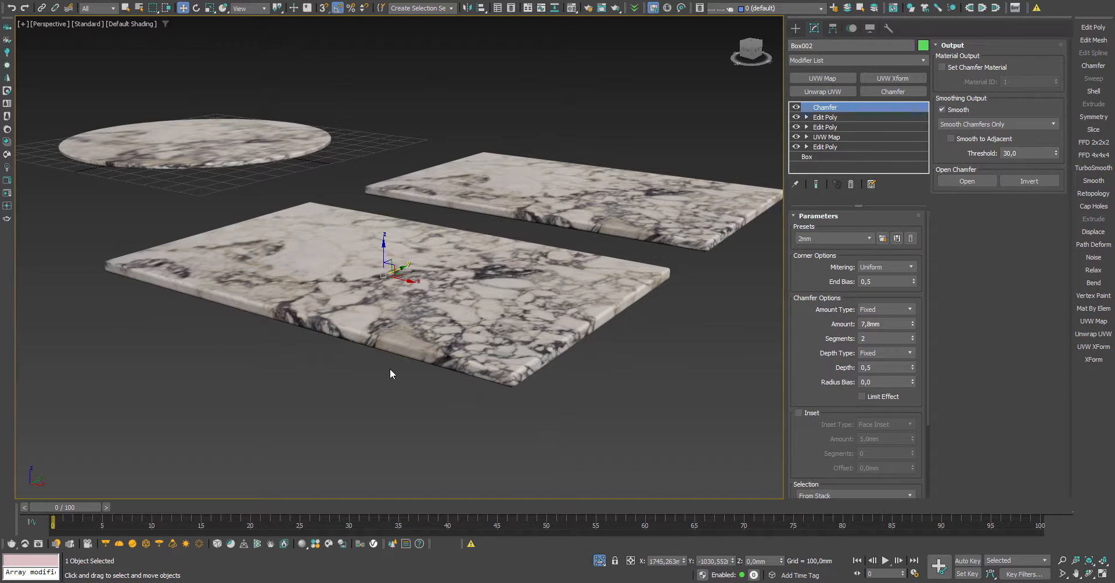
- Show edged faces and apply the marble material to the L-shaped countertop with the rectangular cutout
{"action": "key", "text": "q"}
{"action": "key", "text": "F4"}
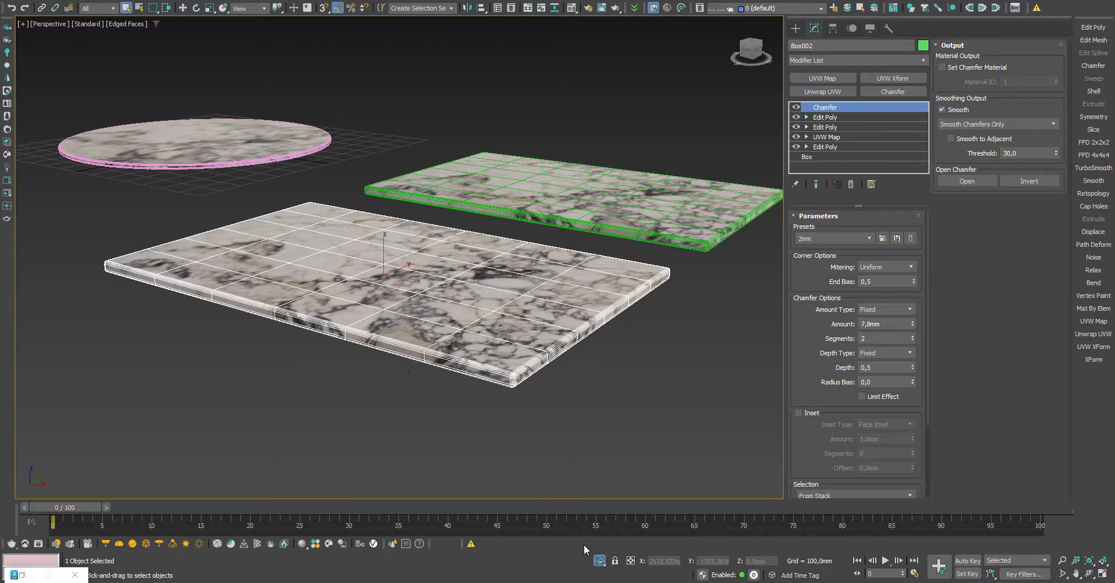
{"action": "scroll", "coordinate": [517, 394], "scroll_direction": "down", "scroll_amount": 12}
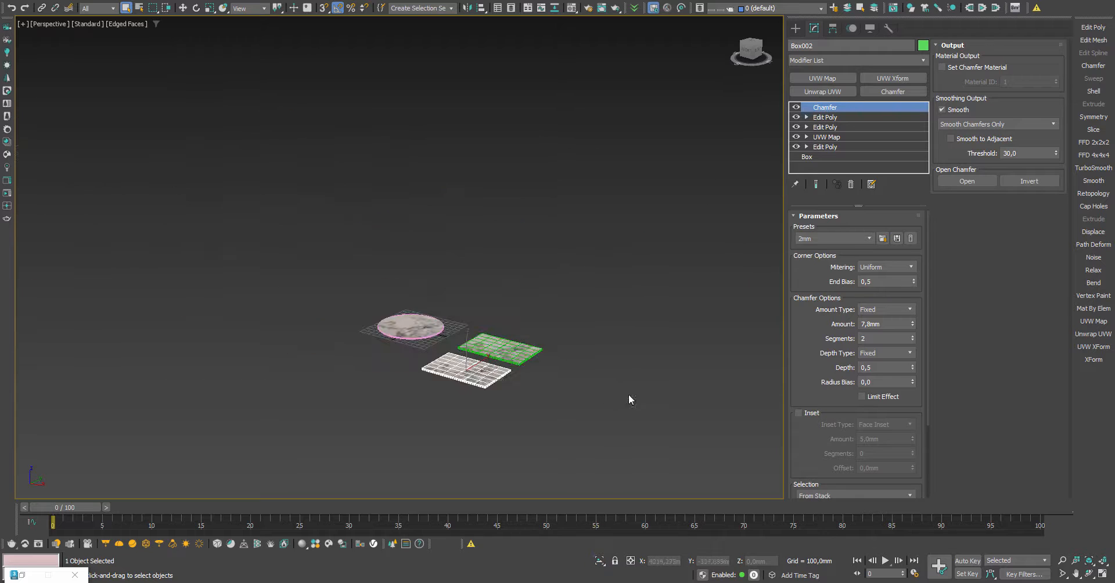
{"action": "middle_click_drag", "start_coordinate": [628, 395], "coordinate": [423, 318]}
{"action": "scroll", "coordinate": [609, 356], "scroll_direction": "up", "scroll_amount": 6}
{"action": "left_click", "coordinate": [581, 332]}
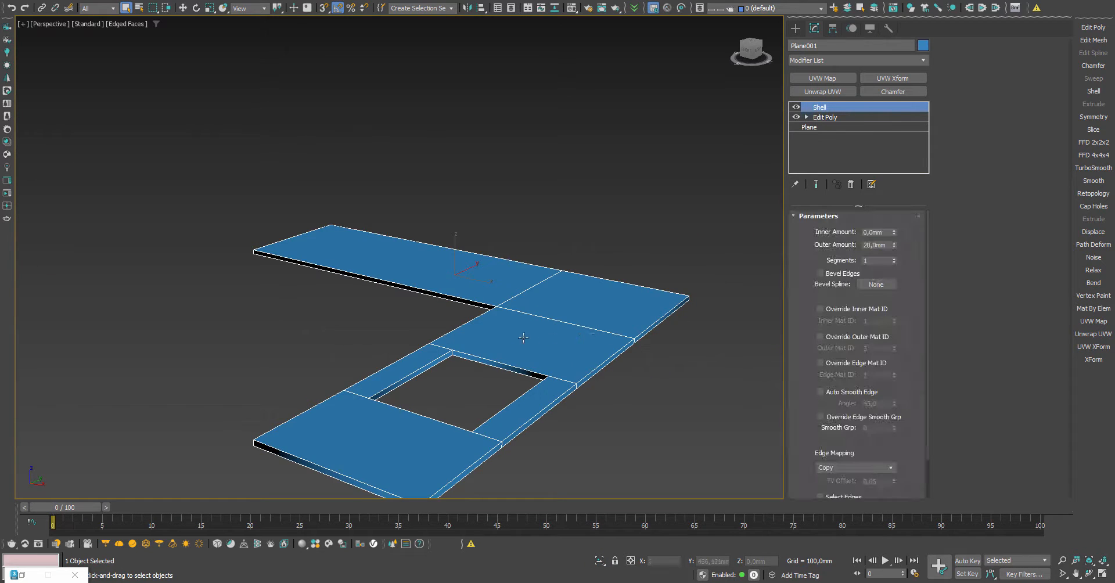
{"action": "middle_click_drag", "start_coordinate": [523, 338], "coordinate": [561, 339], "text": "alt"}
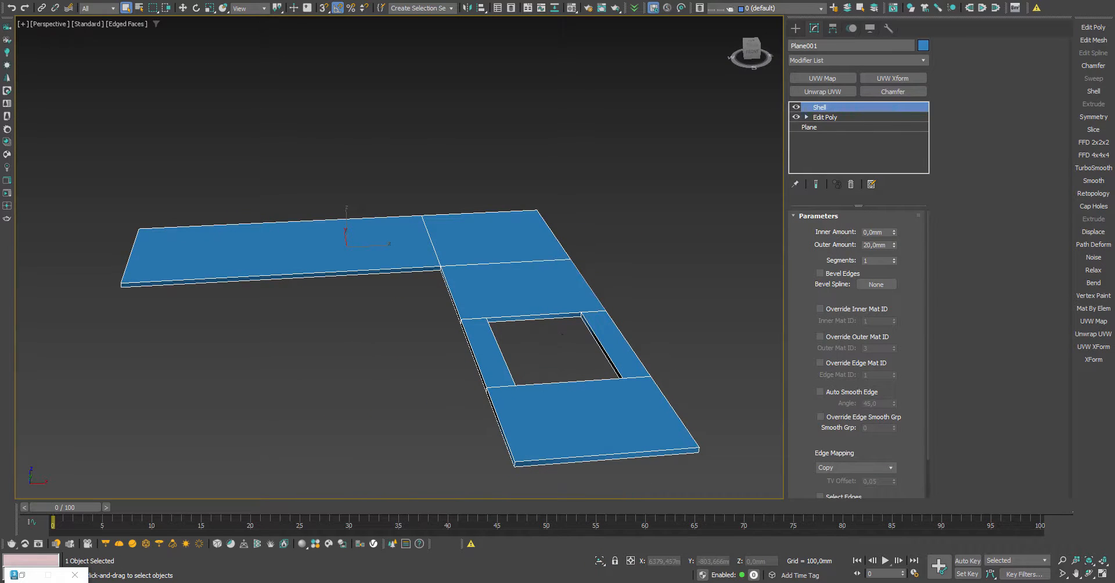
{"action": "key", "text": "alt+Tab"}
{"action": "left_click_drag", "start_coordinate": [628, 246], "coordinate": [387, 246]}
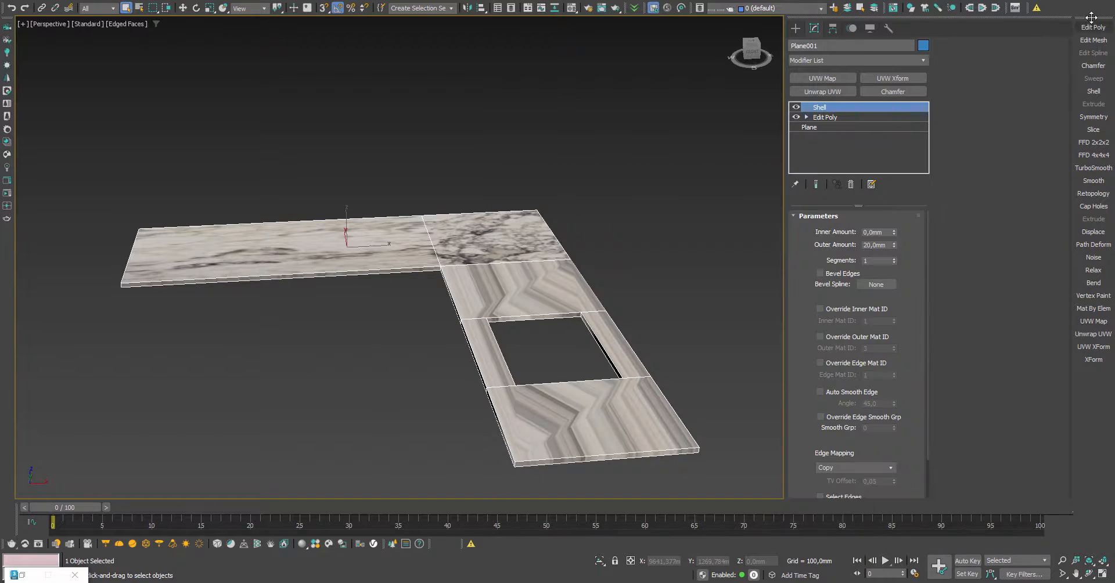
- Add an Edit Poly above the countertop's Shell and select all its top polygons using a 45-degree angle selection
{"action": "left_click", "coordinate": [1092, 27]}
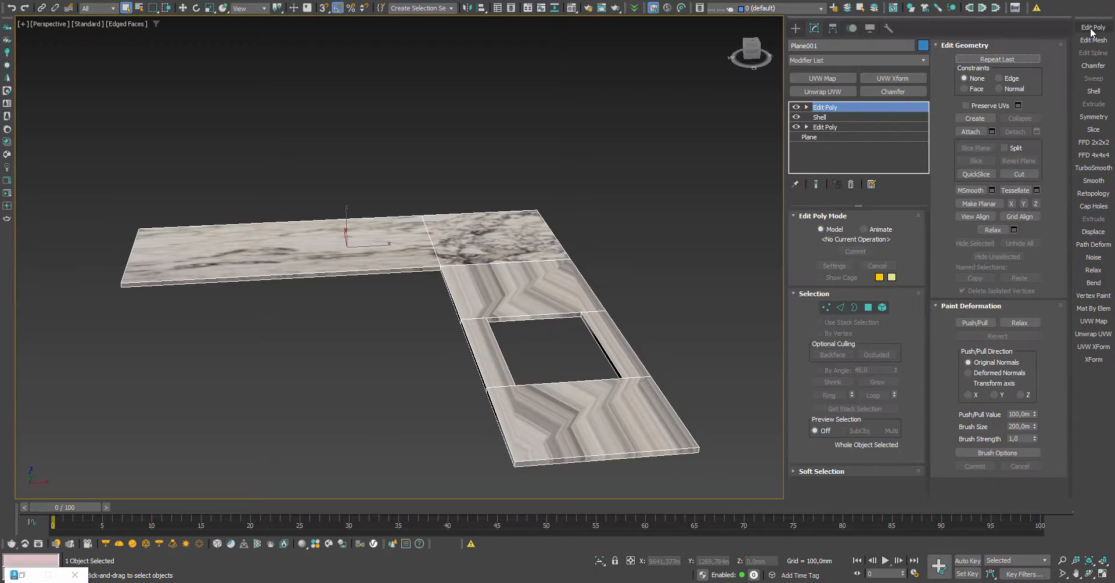
{"action": "left_click", "coordinate": [867, 307]}
{"action": "left_click", "coordinate": [620, 417]}
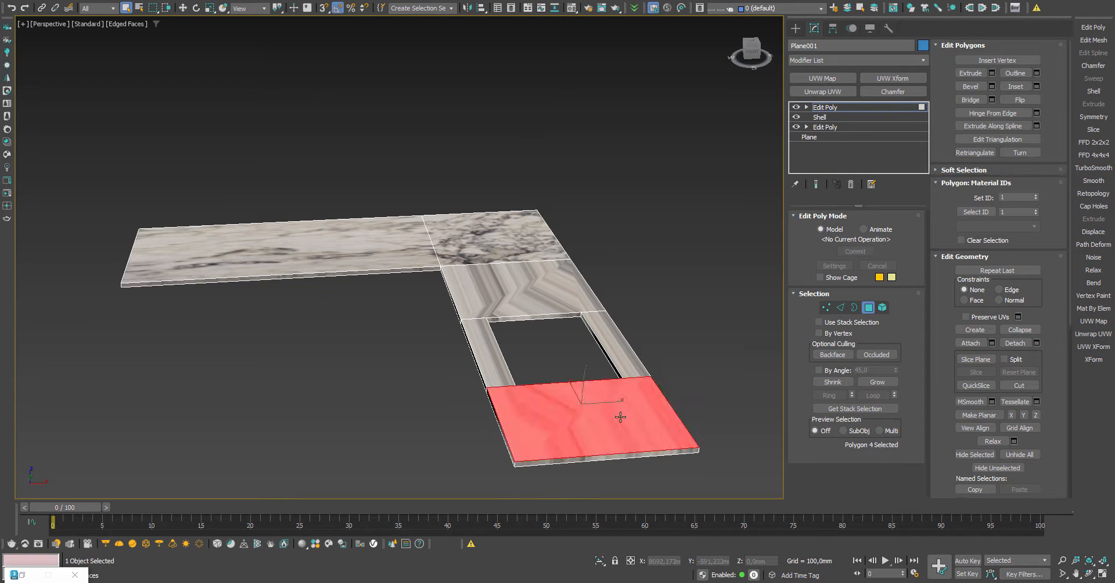
{"action": "left_click", "coordinate": [819, 371]}
{"action": "left_click", "coordinate": [624, 401]}
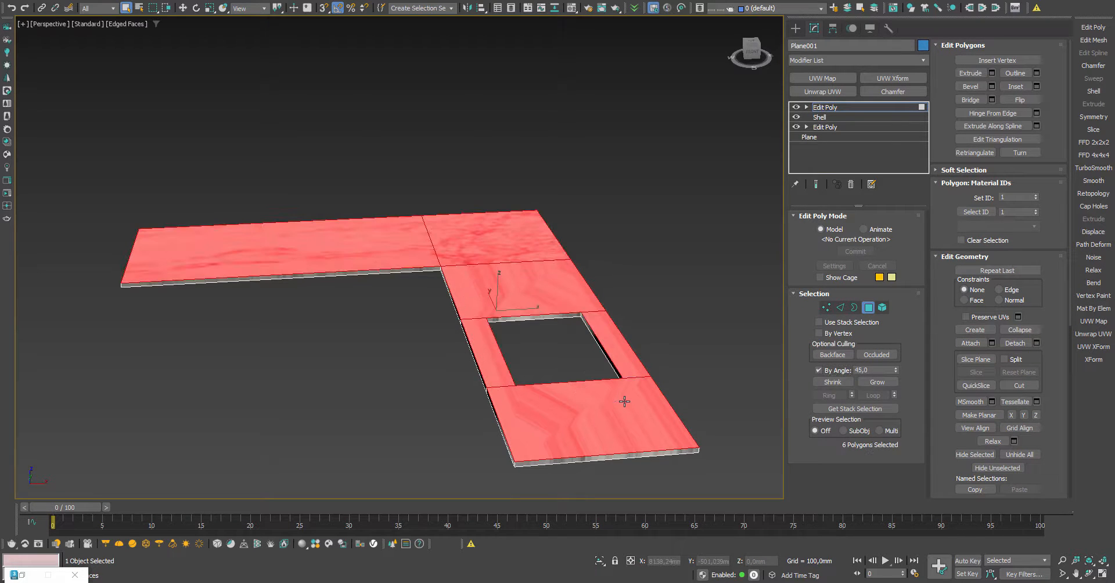
- Outline the selected top polygons by -20 mm
{"action": "left_click", "coordinate": [1036, 74]}
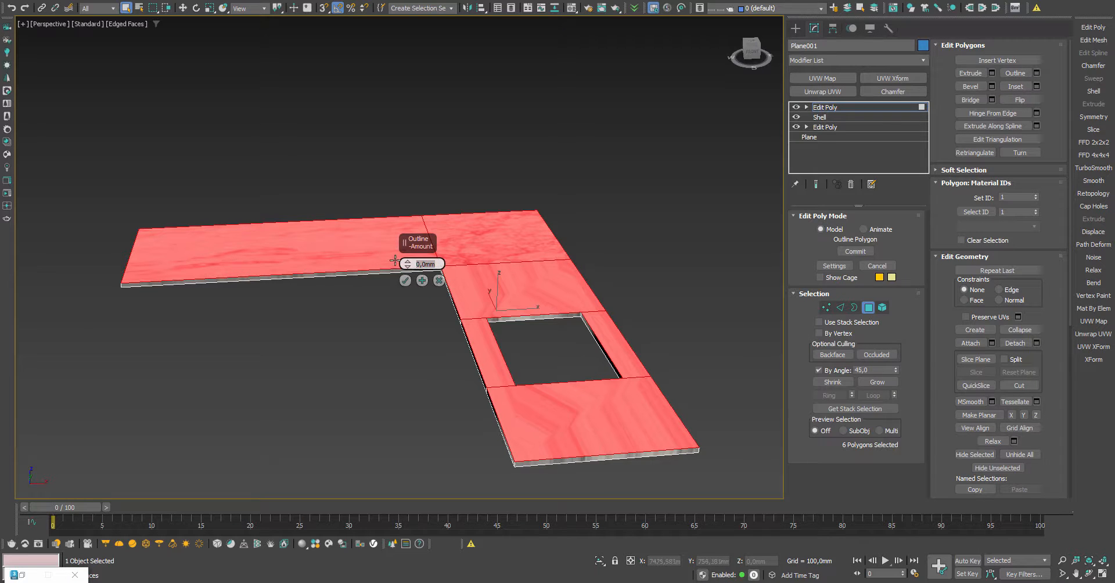
{"action": "type", "text": "-30"}
{"action": "key", "text": "Return"}
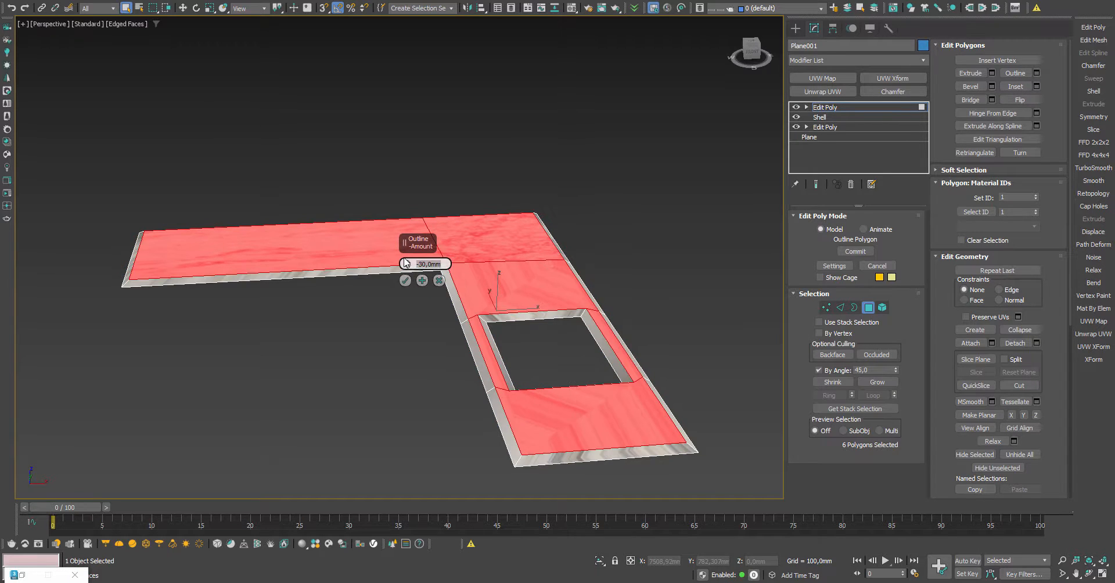
{"action": "scroll", "coordinate": [467, 318], "scroll_direction": "up", "scroll_amount": 2}
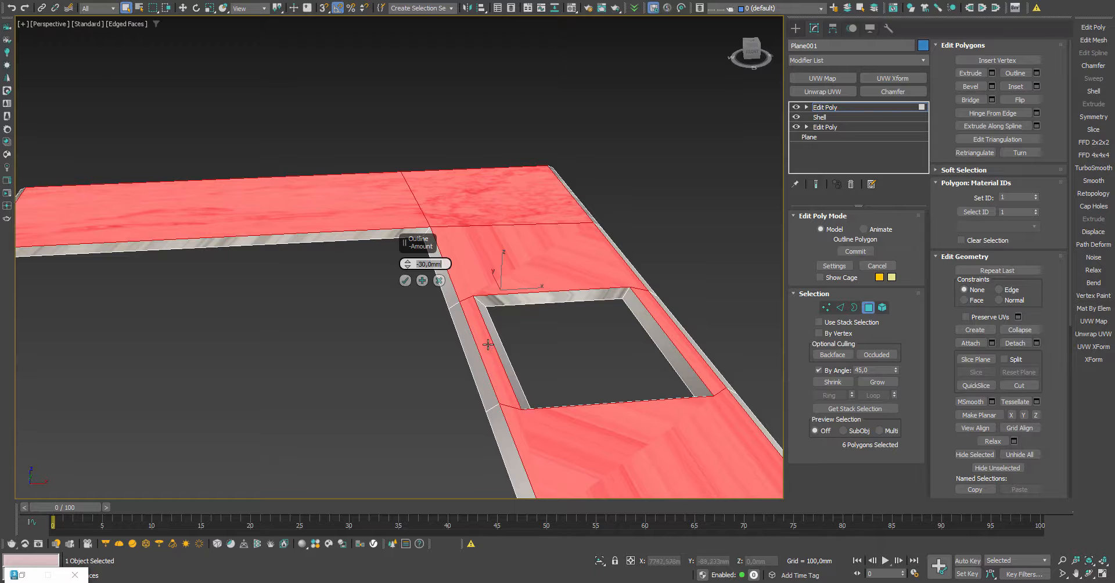
{"action": "scroll", "coordinate": [488, 344], "scroll_direction": "up", "scroll_amount": 1}
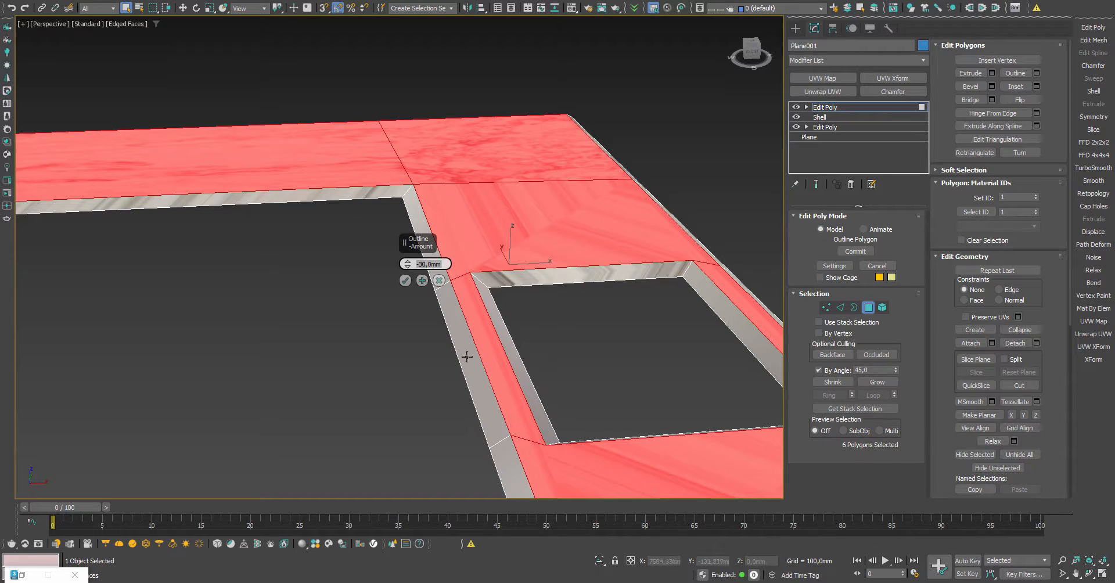
{"action": "type", "text": "-20"}
{"action": "key", "text": "Return"}
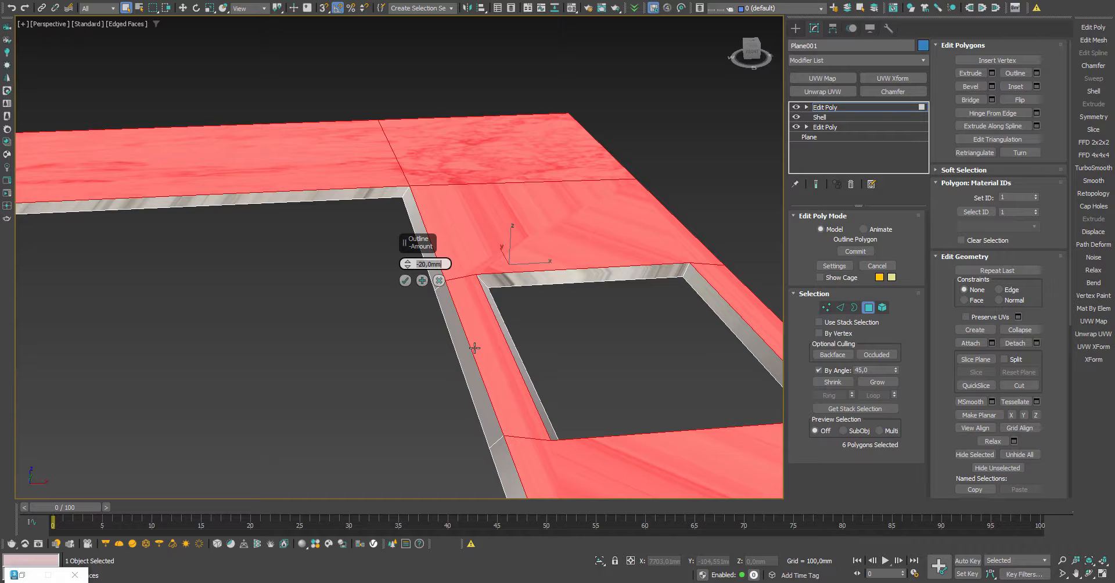
{"action": "left_click", "coordinate": [405, 280]}
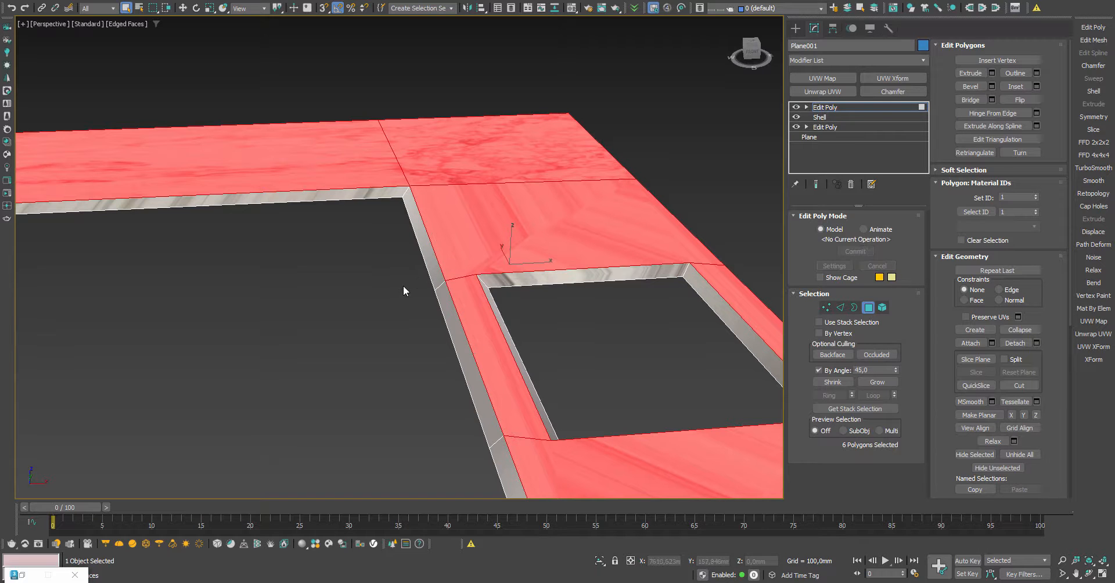
- Add a planar UVW Map 2000 mm wide to the countertop, and outline its top polygons by 20 mm in a new Edit Poly
{"action": "left_click", "coordinate": [868, 307]}
{"action": "left_click", "coordinate": [1085, 321]}
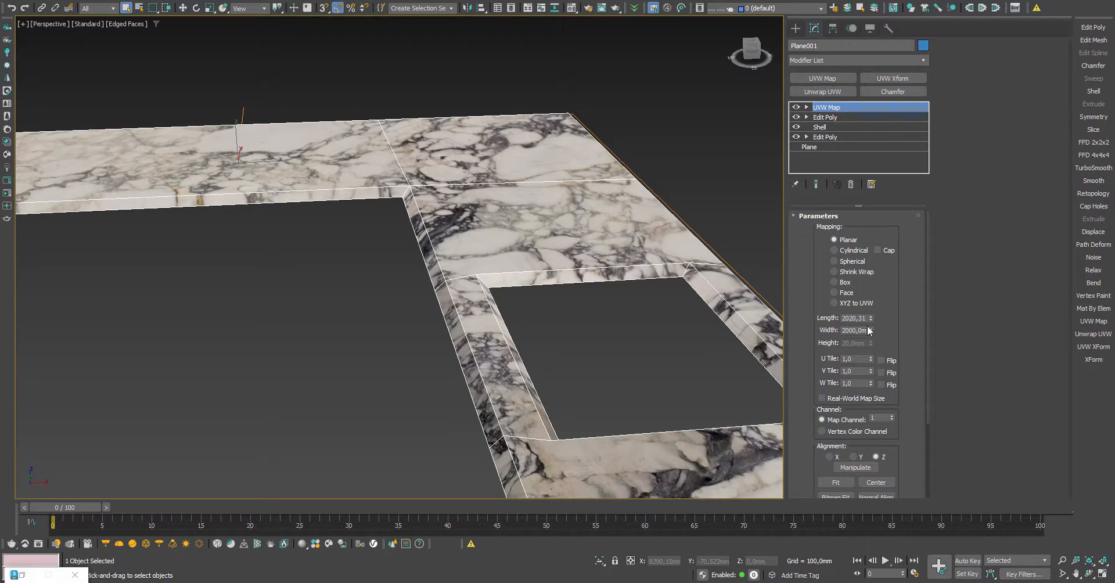
{"action": "left_click", "coordinate": [1093, 28]}
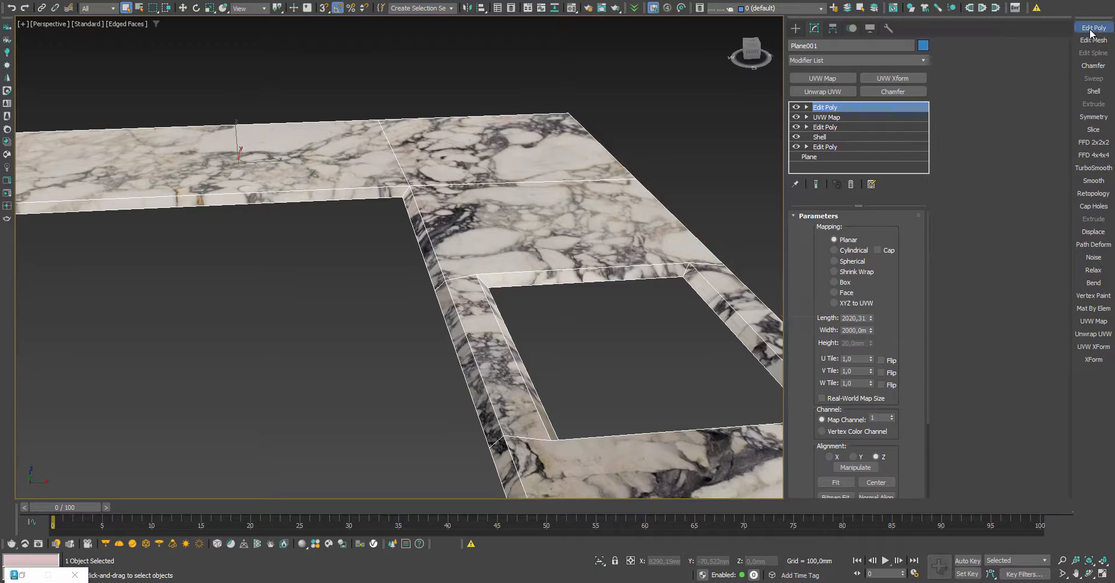
{"action": "left_click", "coordinate": [868, 307]}
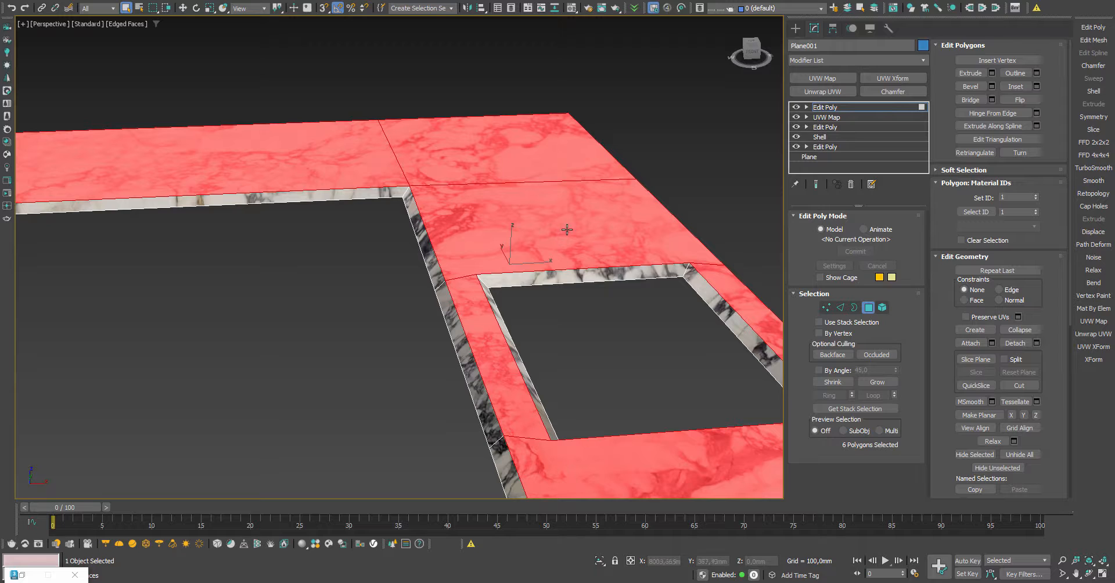
{"action": "left_click", "coordinate": [1037, 73]}
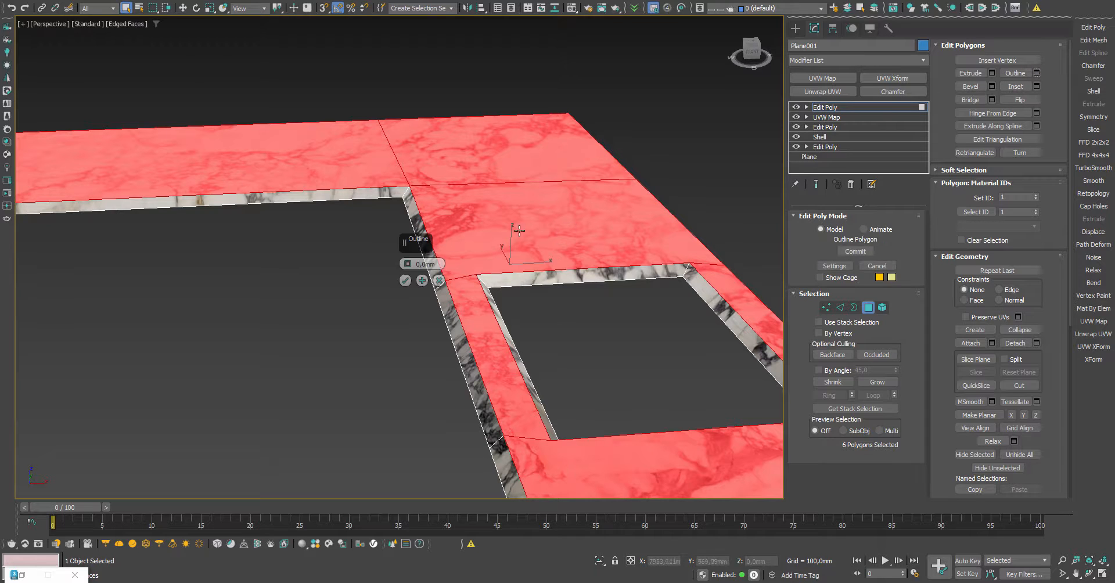
{"action": "type", "text": "20"}
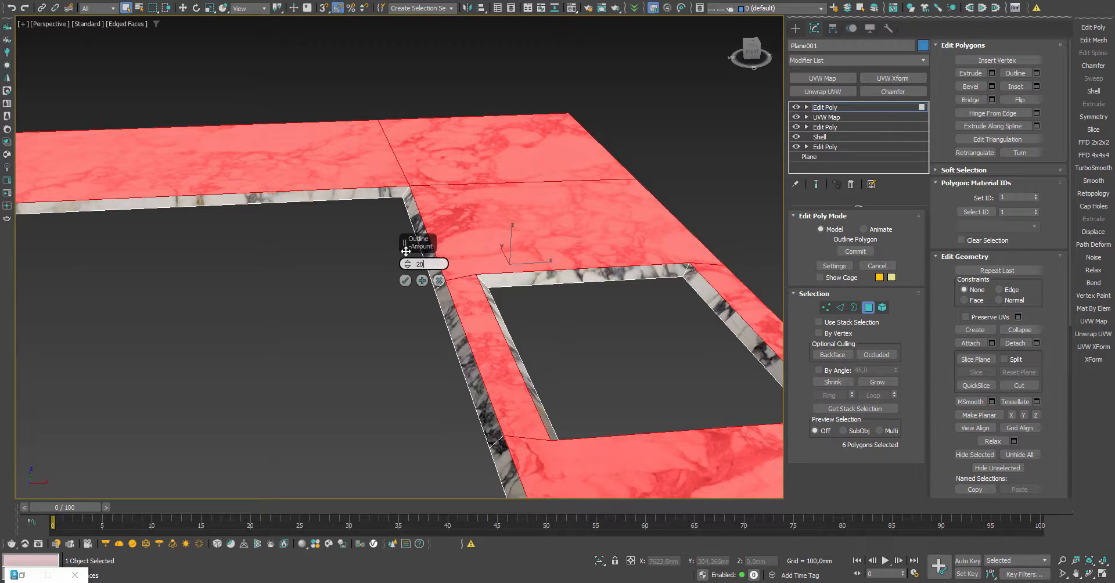
{"action": "key", "text": "Return"}
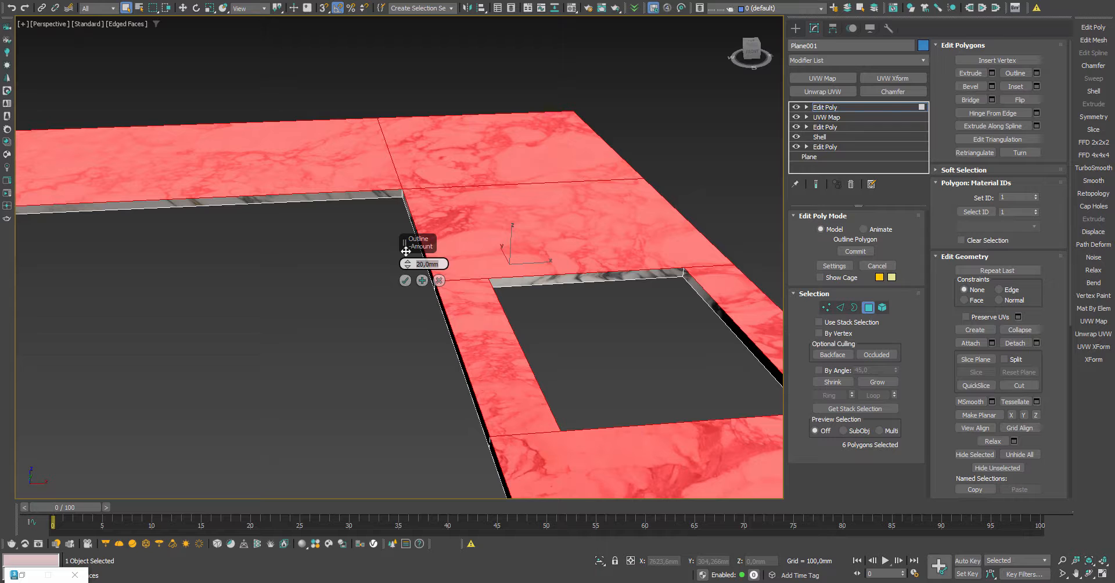
{"action": "left_click", "coordinate": [404, 280]}
{"action": "key", "text": "1"}
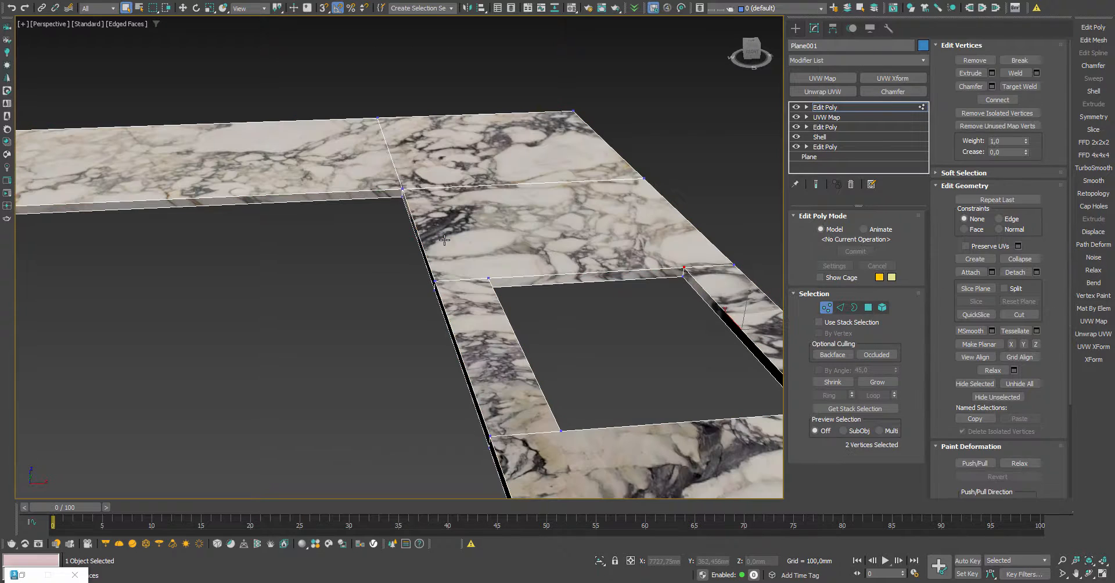
{"action": "key", "text": "1"}
- Examine how the marble veins run over the countertop's outer edges, inner corner and cutout edges
{"action": "middle_click_drag", "start_coordinate": [443, 213], "coordinate": [366, 211]}
{"action": "scroll", "coordinate": [501, 213], "scroll_direction": "up", "scroll_amount": 3}
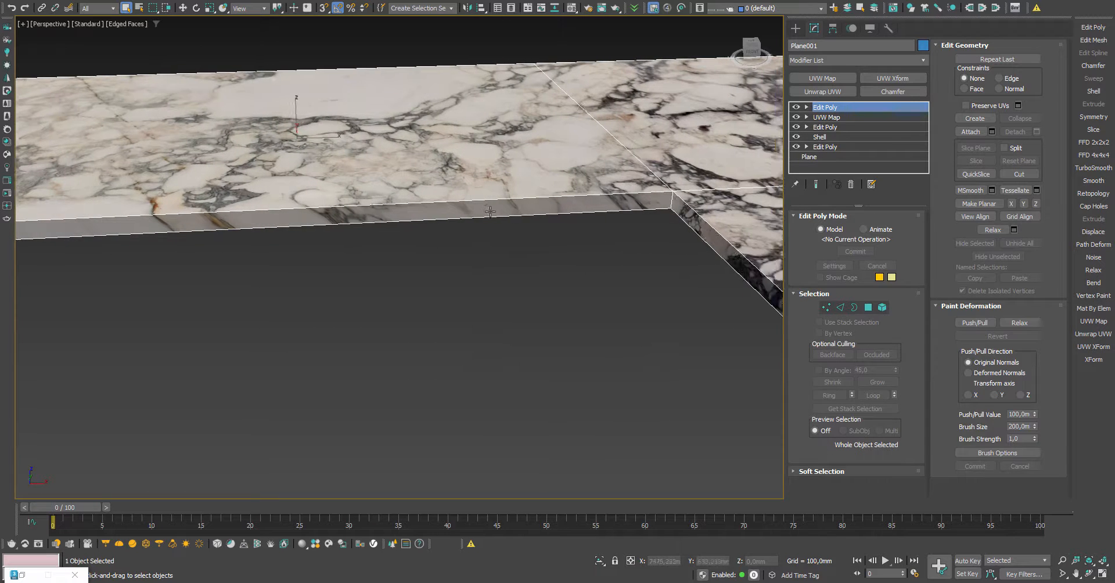
{"action": "scroll", "coordinate": [490, 213], "scroll_direction": "down", "scroll_amount": 5}
{"action": "scroll", "coordinate": [551, 254], "scroll_direction": "down", "scroll_amount": 2}
{"action": "scroll", "coordinate": [613, 306], "scroll_direction": "up", "scroll_amount": 8}
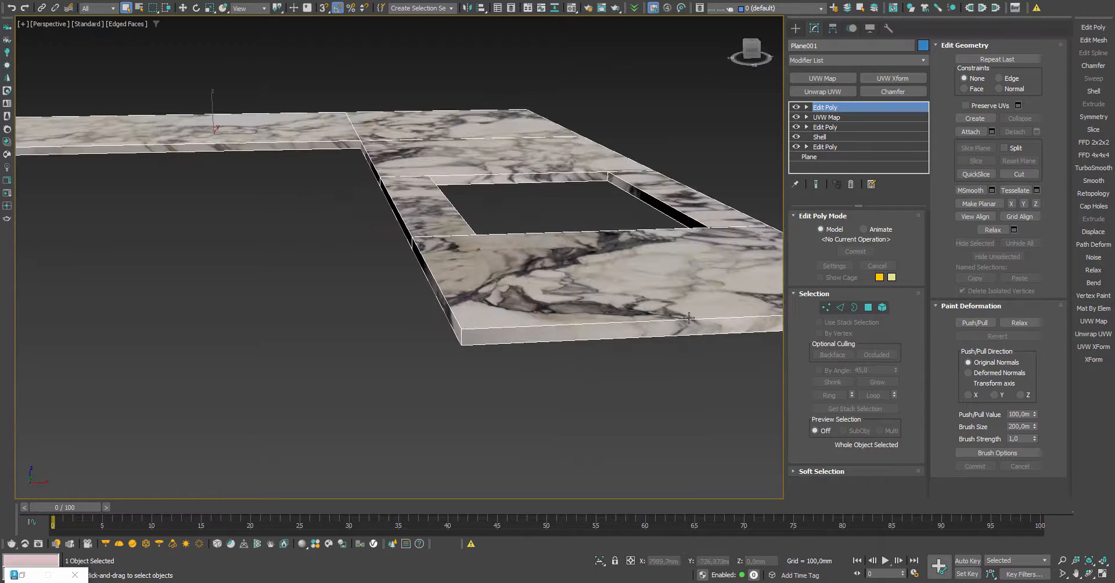
{"action": "scroll", "coordinate": [637, 308], "scroll_direction": "down", "scroll_amount": 8}
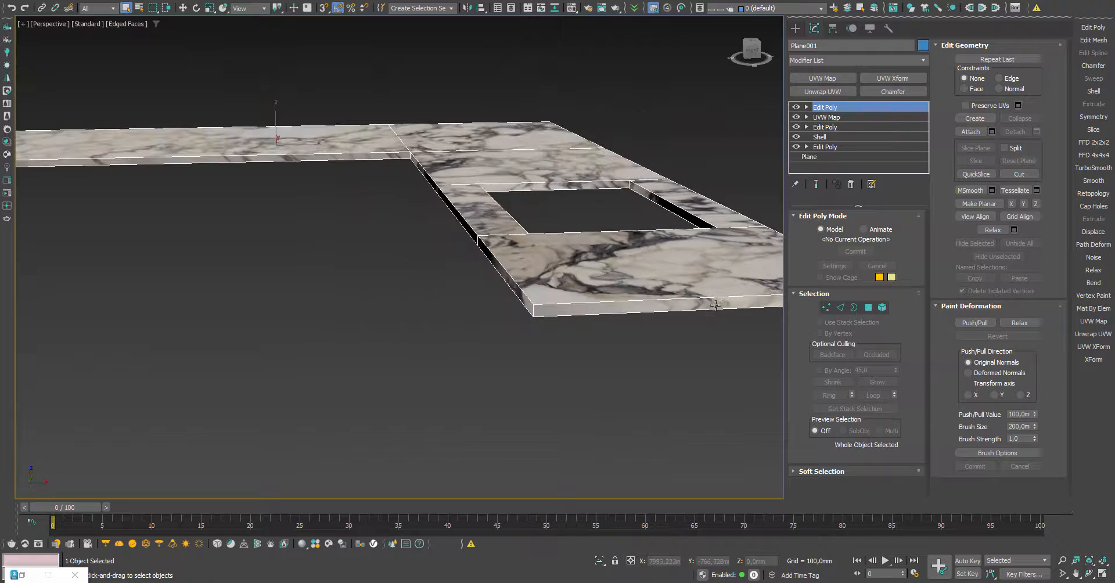
{"action": "scroll", "coordinate": [637, 307], "scroll_direction": "down", "scroll_amount": 4}
{"action": "scroll", "coordinate": [552, 235], "scroll_direction": "up", "scroll_amount": 8}
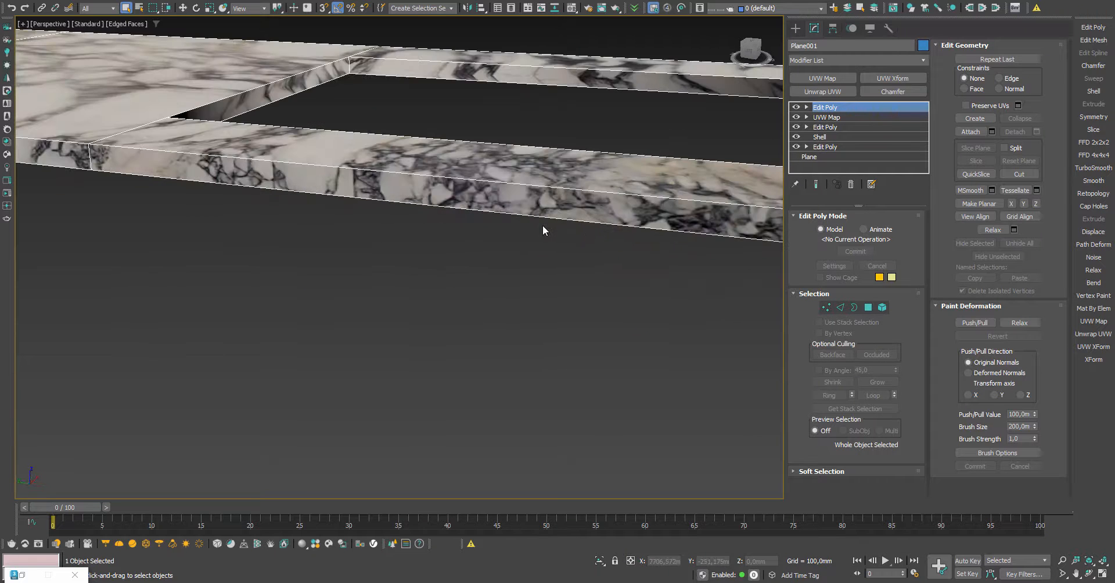
{"action": "scroll", "coordinate": [511, 214], "scroll_direction": "down", "scroll_amount": 2}
{"action": "middle_click_drag", "start_coordinate": [350, 242], "coordinate": [733, 191]}
{"action": "scroll", "coordinate": [407, 304], "scroll_direction": "down", "scroll_amount": 6}
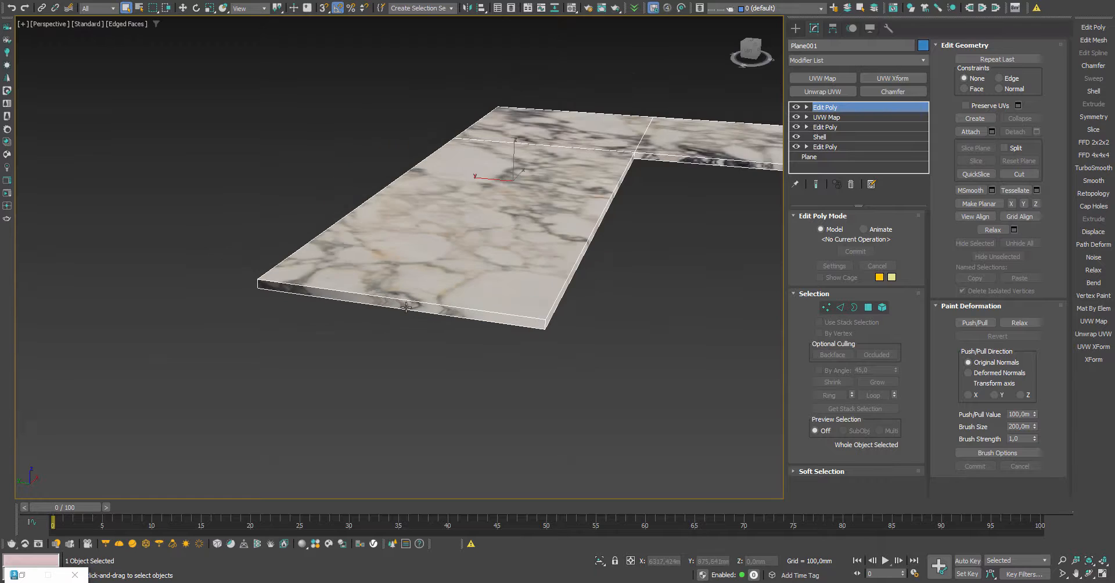
- Add another Edit Poly and connect the crosswise edges of the countertop's leg without the cutout using 3 segments
{"action": "key", "text": "2"}
{"action": "key", "text": "2"}
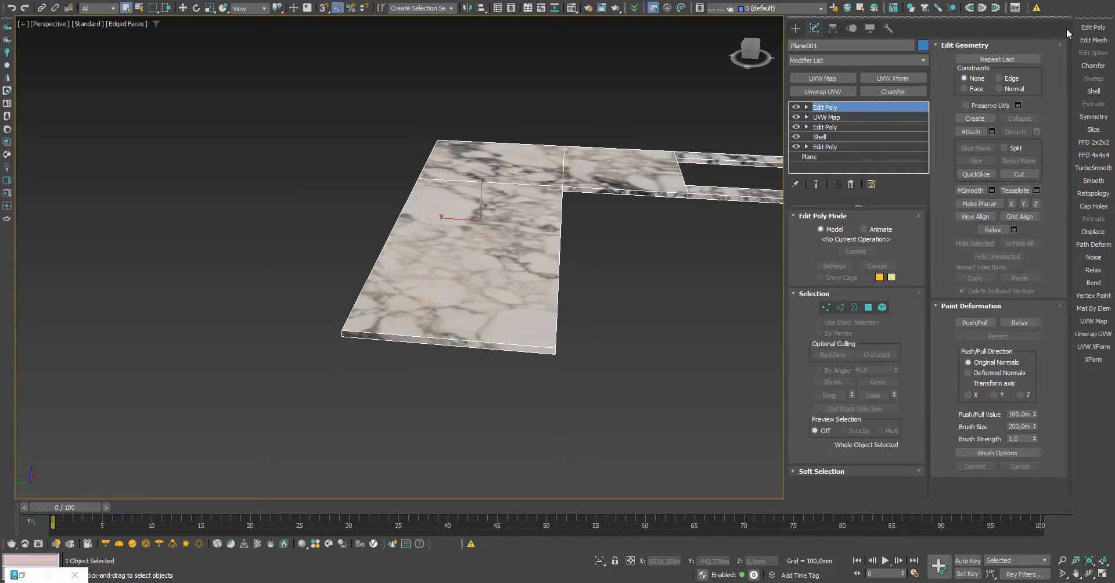
{"action": "left_click", "coordinate": [1092, 27]}
{"action": "key", "text": "2"}
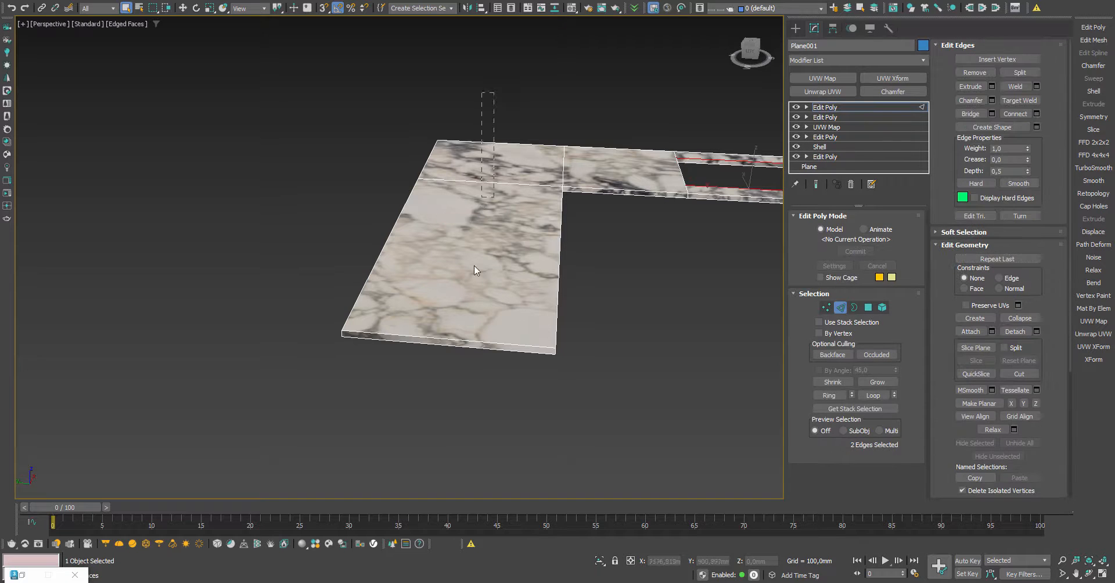
{"action": "left_click", "coordinate": [1037, 114]}
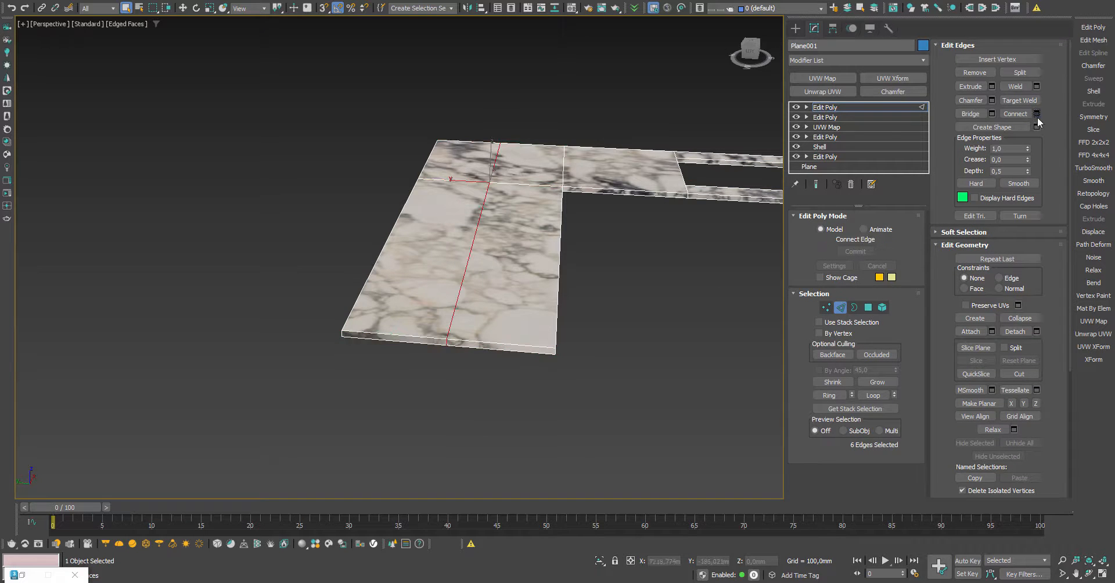
{"action": "left_click", "coordinate": [408, 261]}
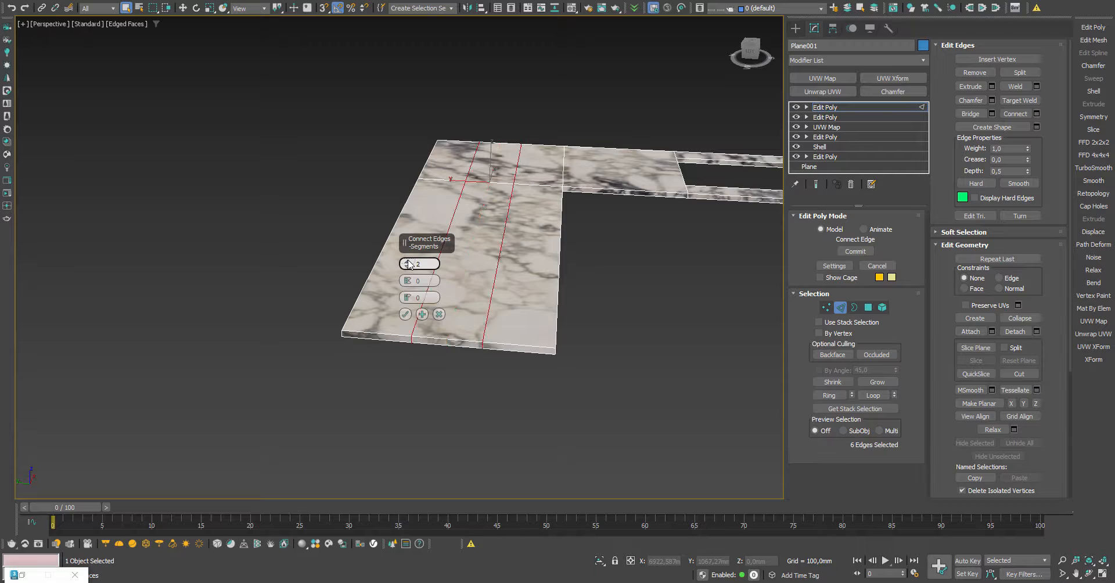
{"action": "left_click", "coordinate": [408, 261]}
{"action": "left_click", "coordinate": [405, 314]}
- Connect the crosswise edges of the end section beyond the cutout with 3 segments
{"action": "middle_click_drag", "start_coordinate": [662, 262], "coordinate": [418, 251]}
{"action": "middle_click_drag", "start_coordinate": [685, 244], "coordinate": [560, 279], "text": "alt"}
{"action": "middle_click_drag", "start_coordinate": [499, 377], "coordinate": [438, 348], "text": "alt"}
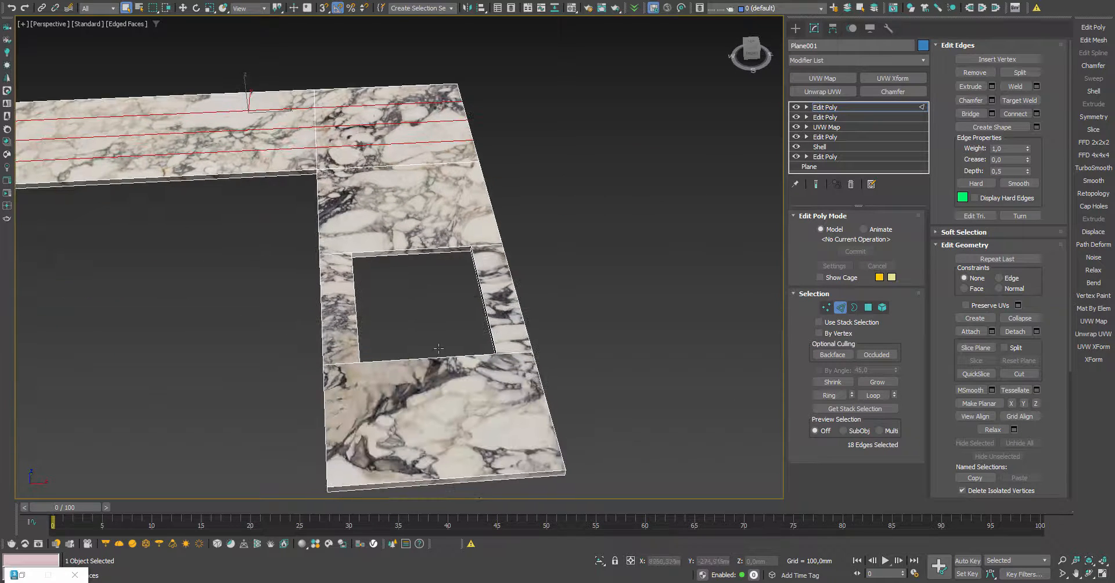
{"action": "left_click", "coordinate": [442, 482]}
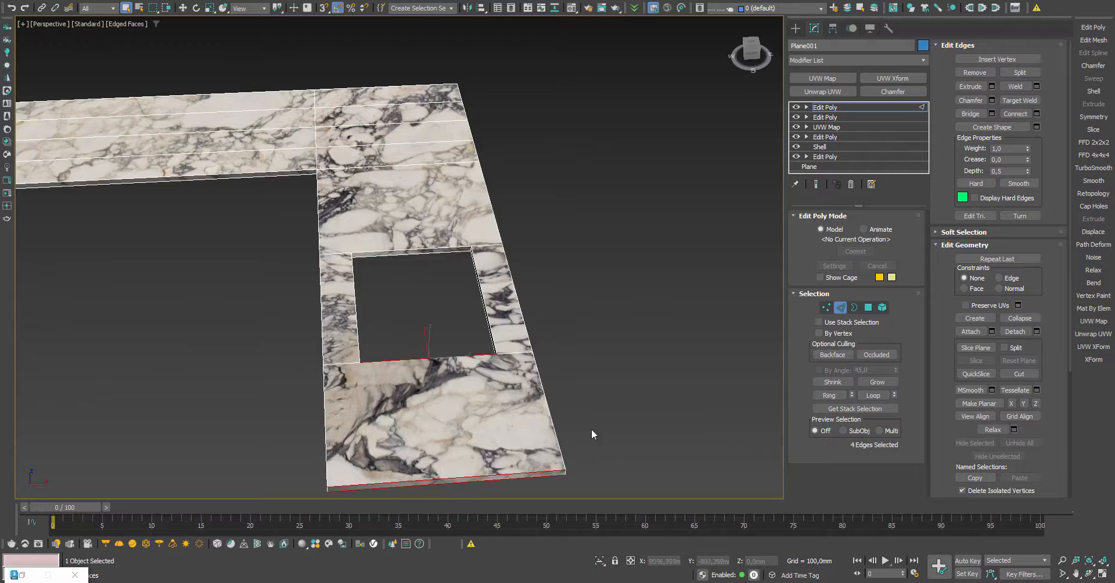
{"action": "left_click", "coordinate": [1037, 114]}
{"action": "left_click", "coordinate": [405, 316]}
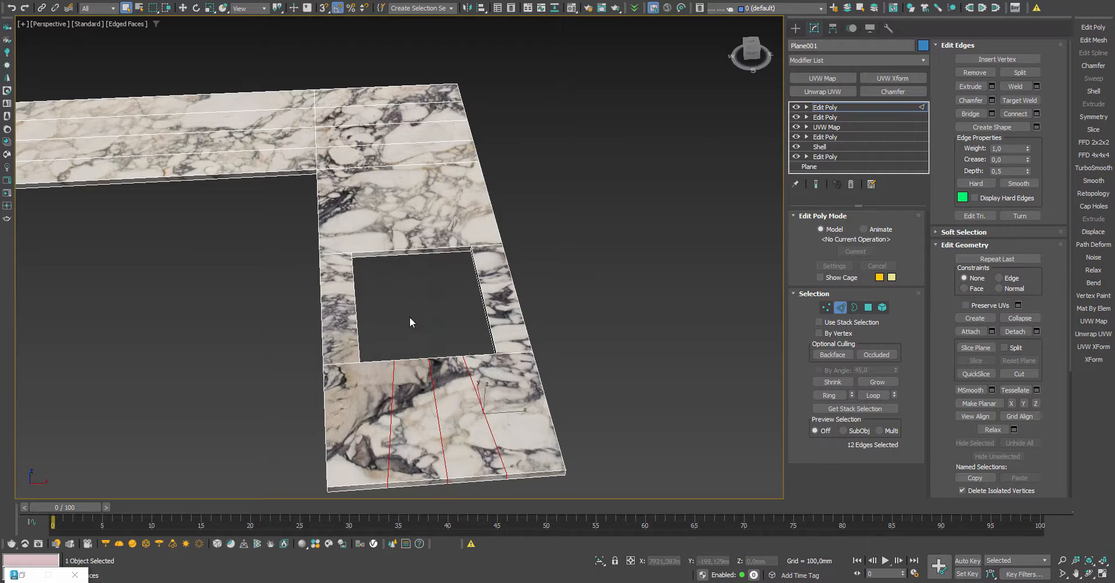
- Examine the connected edge lines and the marble veins along the countertop's sides from several angles
{"action": "middle_click_drag", "start_coordinate": [410, 316], "coordinate": [596, 337], "text": "alt"}
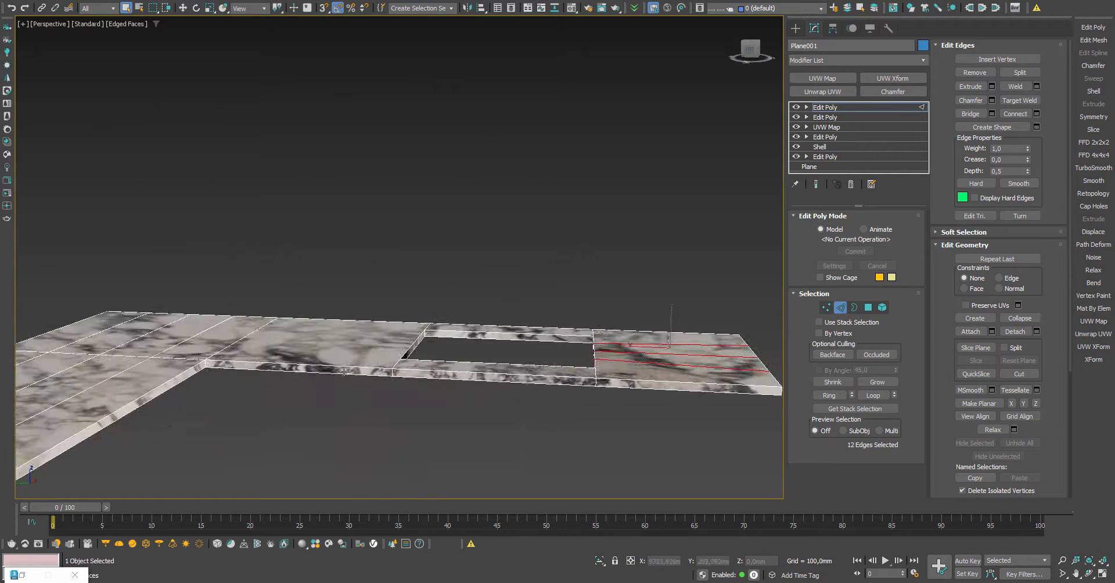
{"action": "middle_click_drag", "start_coordinate": [379, 370], "coordinate": [243, 400], "text": "alt"}
{"action": "scroll", "coordinate": [371, 331], "scroll_direction": "down", "scroll_amount": 4}
{"action": "middle_click_drag", "start_coordinate": [517, 320], "coordinate": [307, 310]}
{"action": "middle_click_drag", "start_coordinate": [531, 392], "coordinate": [379, 328]}
{"action": "middle_click_drag", "start_coordinate": [523, 378], "coordinate": [485, 363], "text": "alt"}
{"action": "scroll", "coordinate": [419, 342], "scroll_direction": "up", "scroll_amount": 5}
{"action": "scroll", "coordinate": [422, 340], "scroll_direction": "down", "scroll_amount": 2}
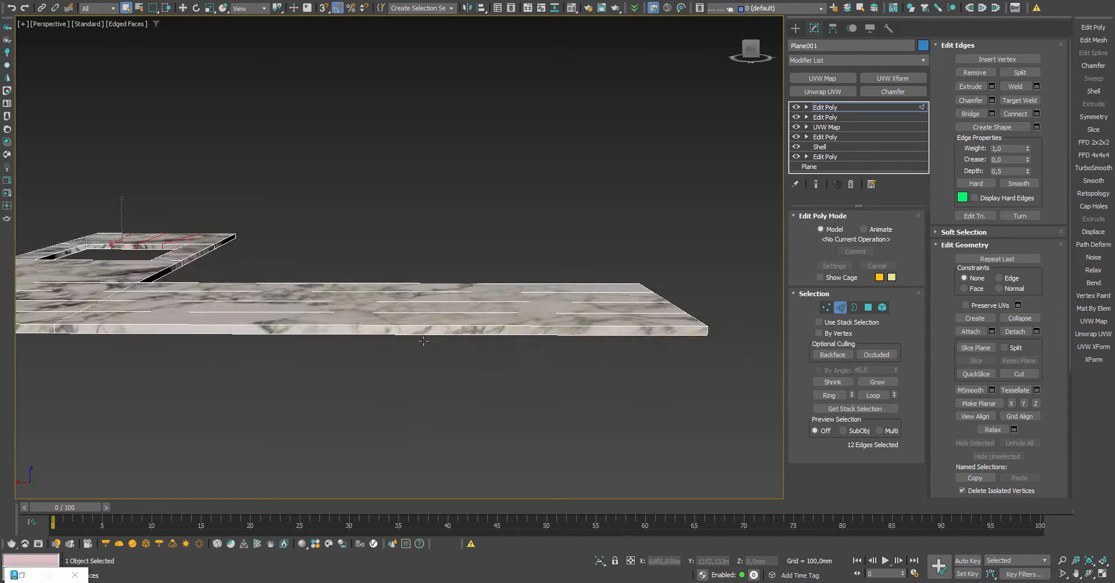
- Connect the lengthwise edges of the countertop's leg without the cutout using 3 segments
{"action": "left_click_drag", "start_coordinate": [375, 380], "coordinate": [374, 388]}
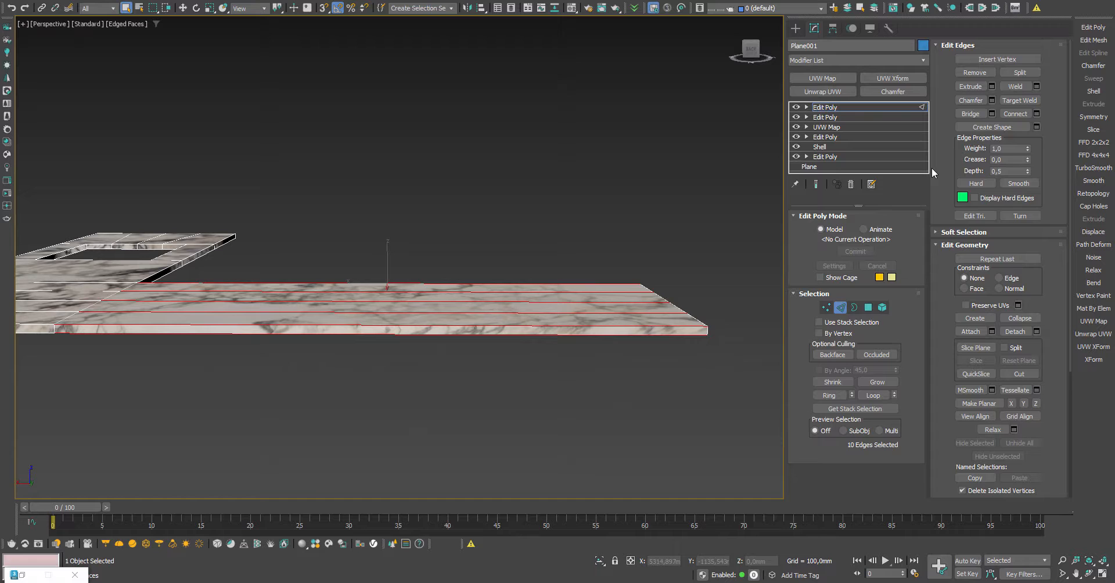
{"action": "left_click", "coordinate": [1037, 114]}
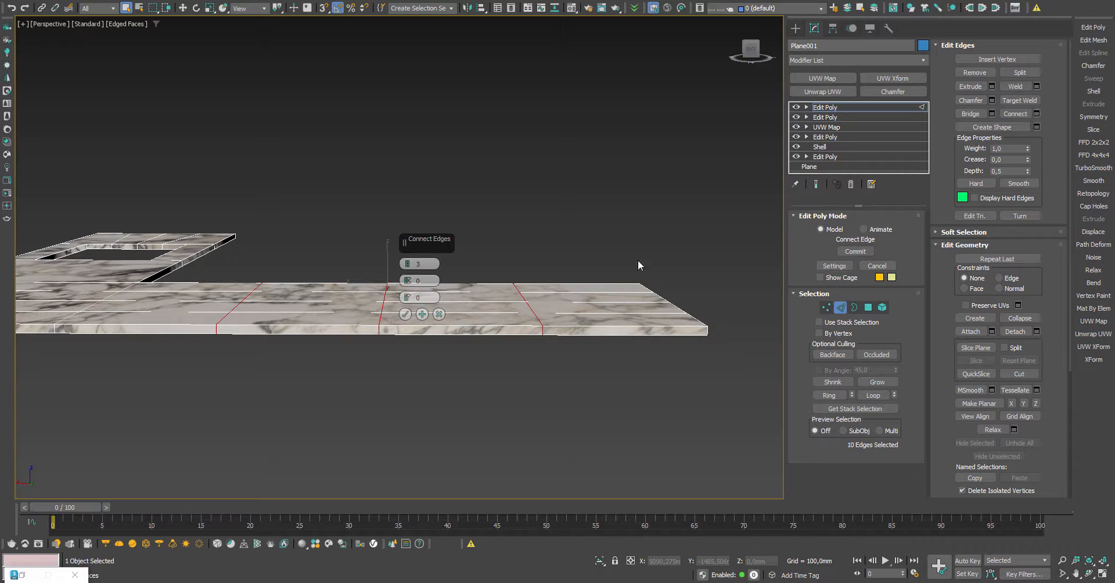
{"action": "left_click", "coordinate": [413, 316]}
- Connect the crosswise edges of the corner and of the section up to the cutout with 3 segments, and leave edge editing
{"action": "middle_click_drag", "start_coordinate": [412, 316], "coordinate": [644, 336]}
{"action": "scroll", "coordinate": [393, 343], "scroll_direction": "up", "scroll_amount": 4}
{"action": "scroll", "coordinate": [392, 343], "scroll_direction": "down", "scroll_amount": 4}
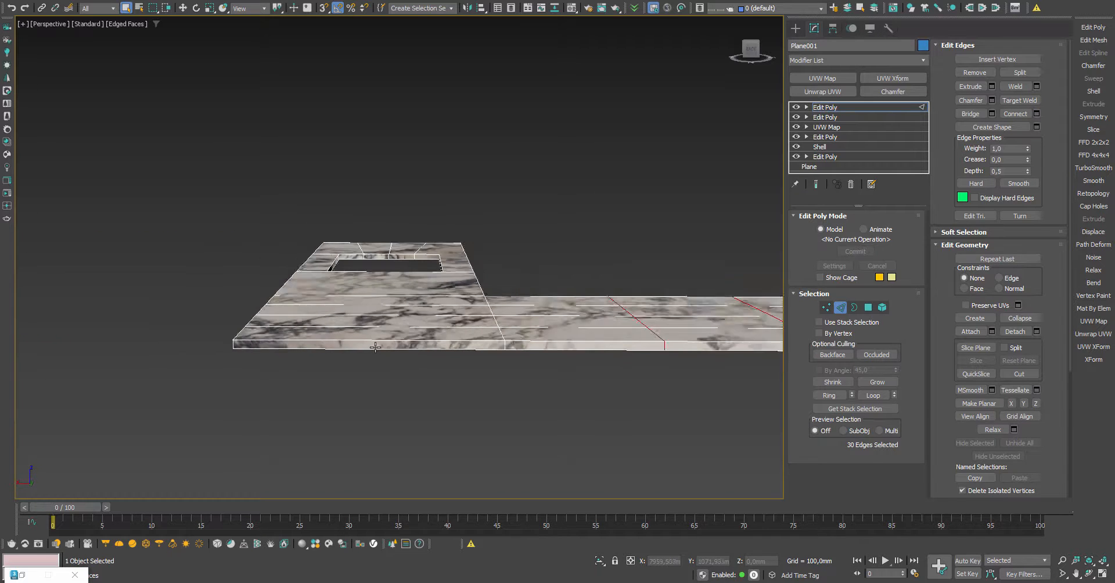
{"action": "middle_click_drag", "start_coordinate": [384, 334], "coordinate": [373, 415], "text": "alt"}
{"action": "left_click_drag", "start_coordinate": [367, 382], "coordinate": [387, 190]}
{"action": "left_click", "coordinate": [1036, 116]}
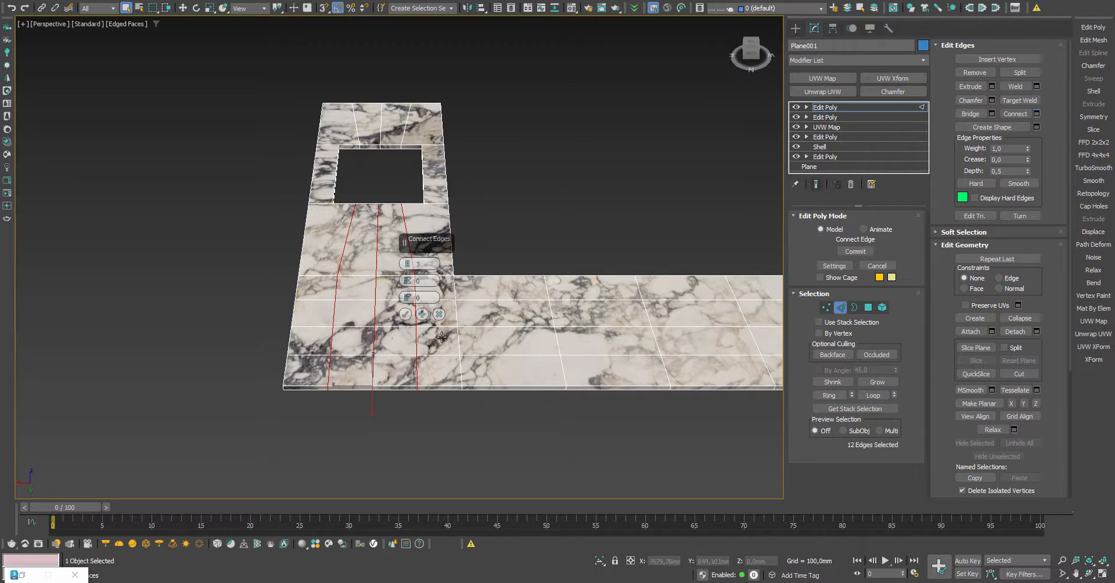
{"action": "left_click", "coordinate": [409, 315]}
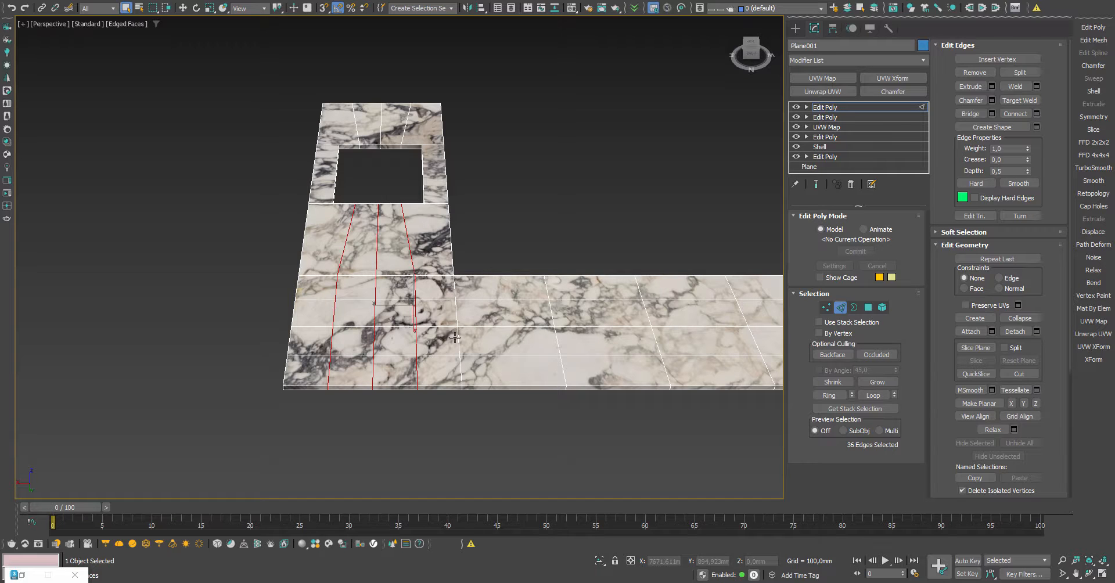
{"action": "middle_click_drag", "start_coordinate": [454, 337], "coordinate": [469, 312], "text": "alt"}
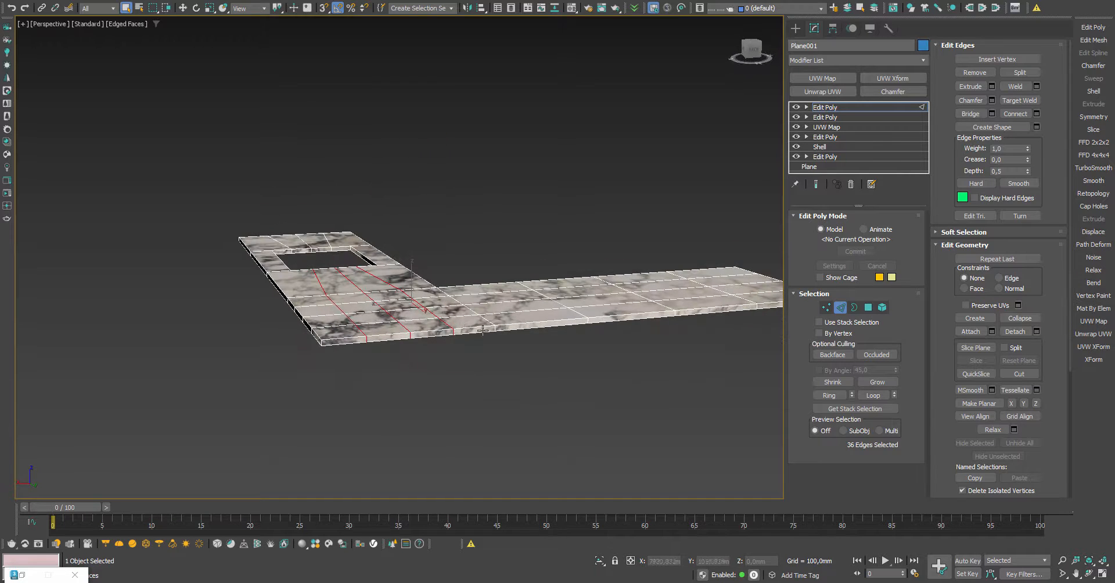
{"action": "scroll", "coordinate": [571, 315], "scroll_direction": "down", "scroll_amount": 2}
{"action": "key", "text": "2"}
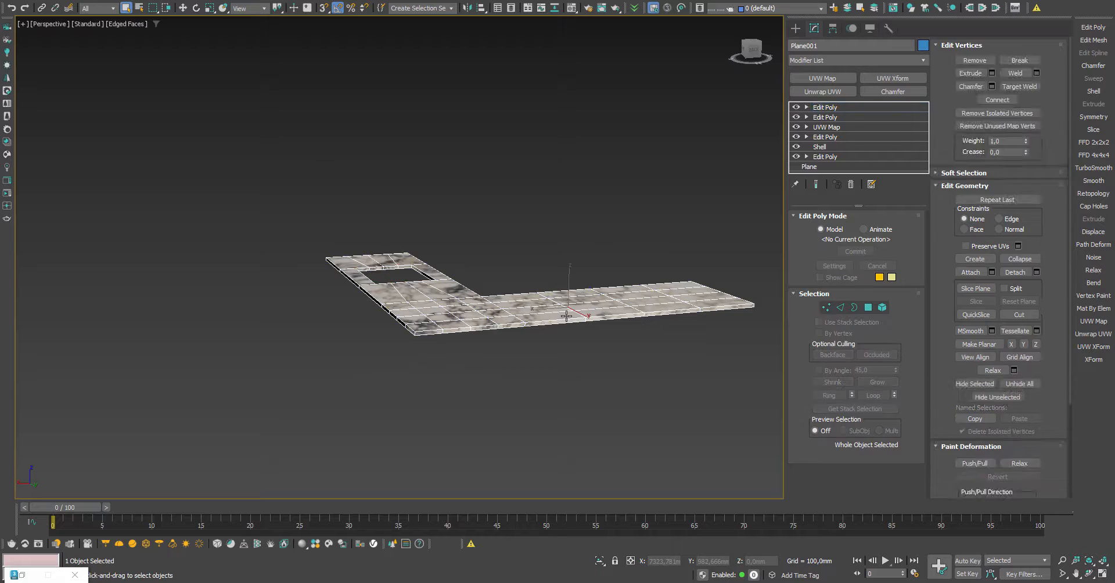
- Look at the countertop's flat outline in the lowest Edit Poly and return to the topmost modifier
{"action": "middle_click_drag", "start_coordinate": [566, 316], "coordinate": [665, 270], "text": "alt"}
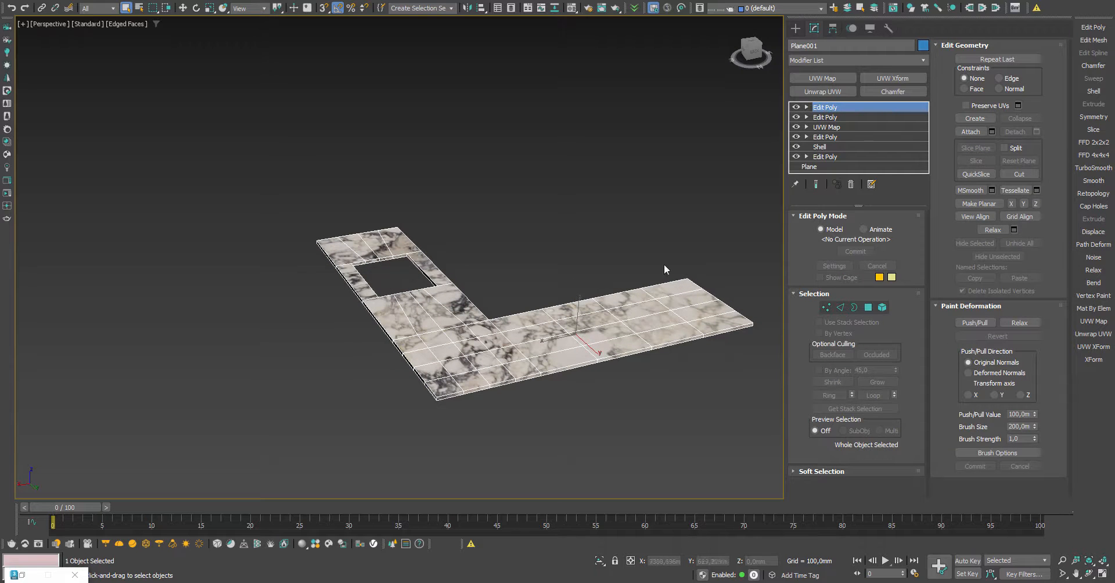
{"action": "left_click", "coordinate": [817, 156]}
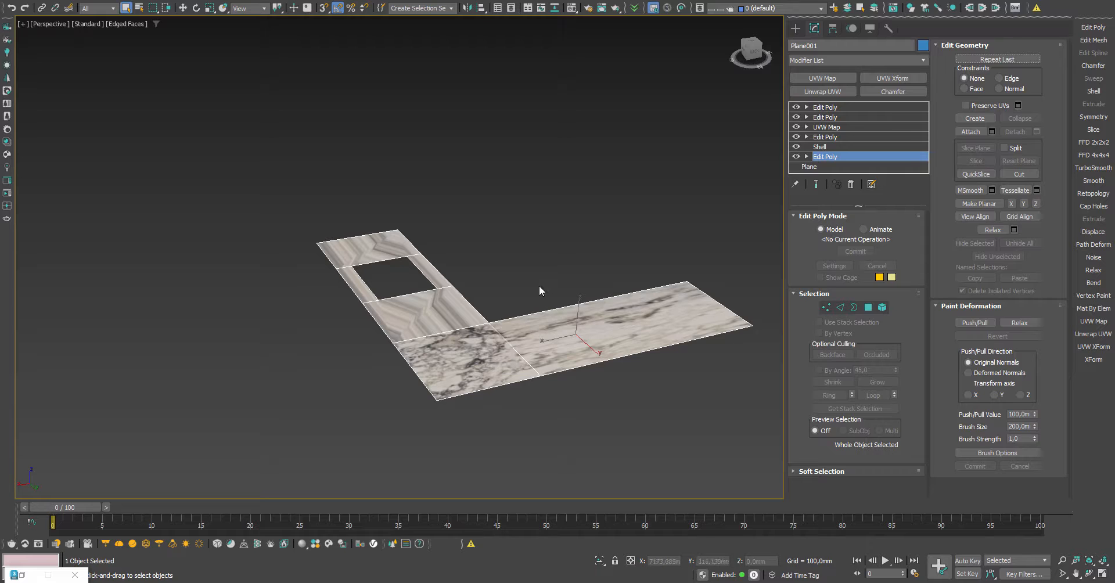
{"action": "key", "text": "ctrl+z"}
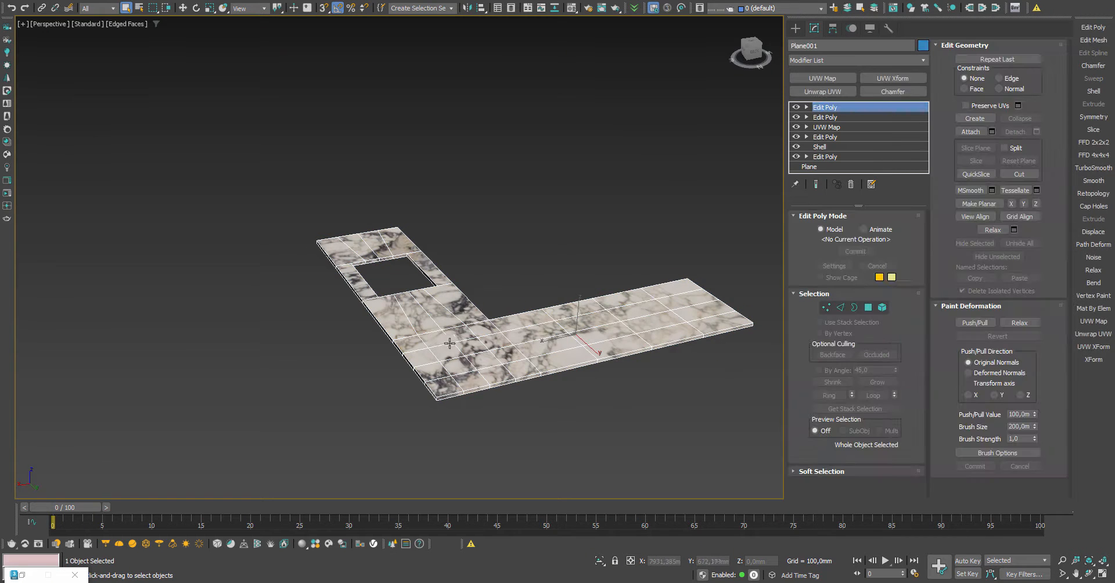
- Add a Chamfer modifier with an amount of 5.4 mm to the countertop and hide the edge lines in the viewport
{"action": "middle_click_drag", "start_coordinate": [450, 343], "coordinate": [645, 338], "text": "alt"}
{"action": "scroll", "coordinate": [636, 313], "scroll_direction": "up", "scroll_amount": 6}
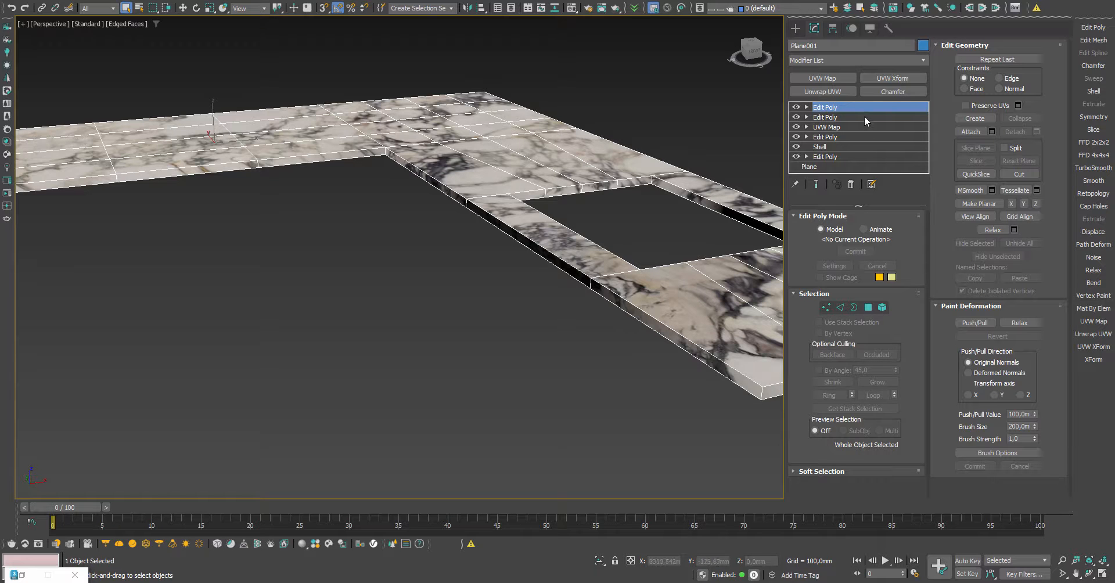
{"action": "left_click", "coordinate": [883, 92]}
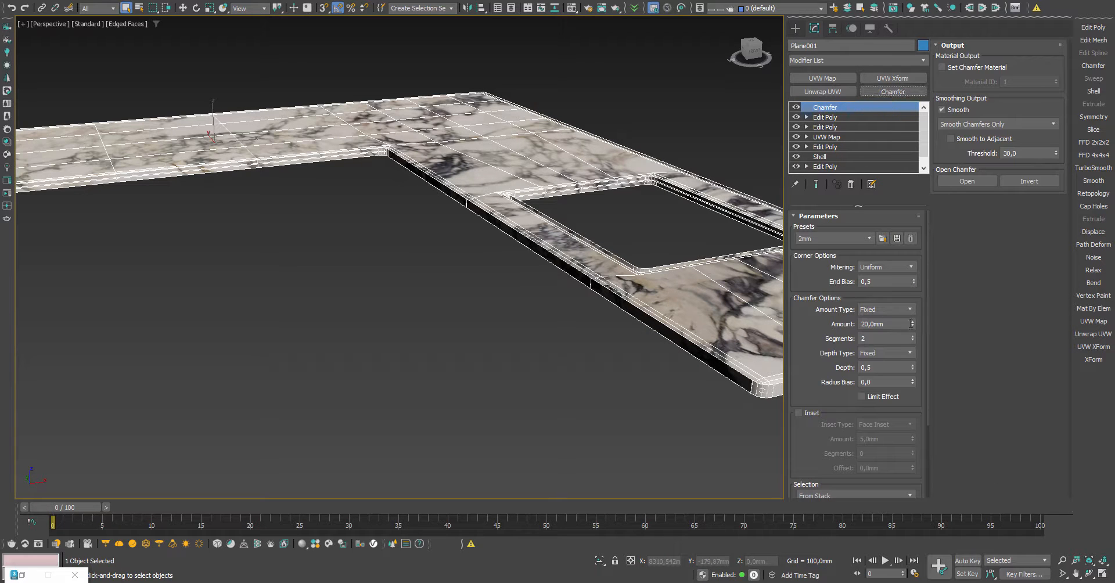
{"action": "left_click_drag", "start_coordinate": [911, 324], "coordinate": [918, 367]}
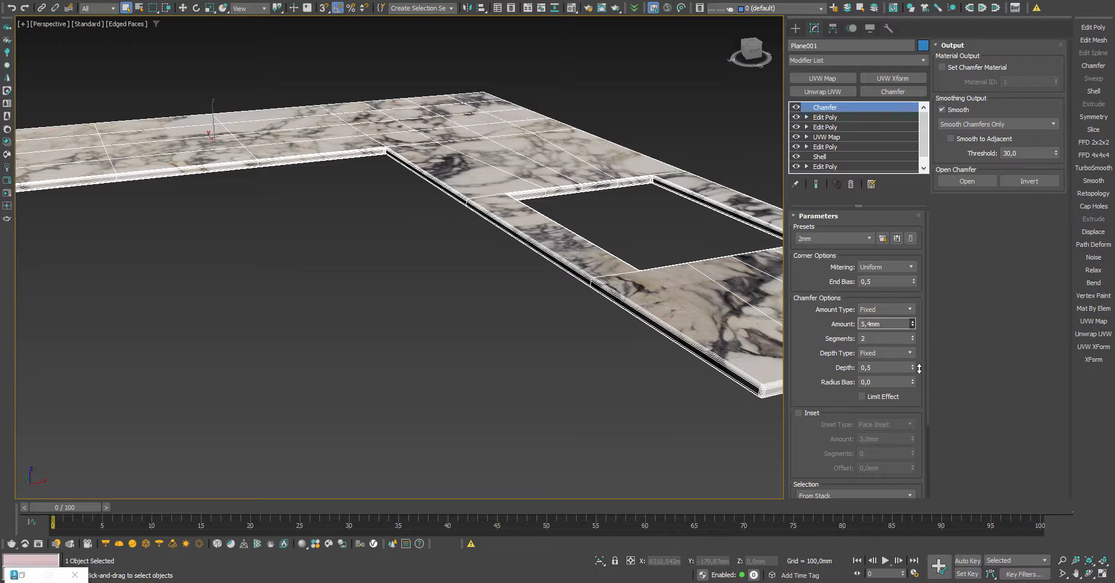
{"action": "key", "text": "F4"}
- Examine the marble veins across the chamfered edges at the inner corner, the cutout and both ends of the countertop
{"action": "left_click", "coordinate": [583, 329]}
{"action": "scroll", "coordinate": [522, 291], "scroll_direction": "down", "scroll_amount": 8}
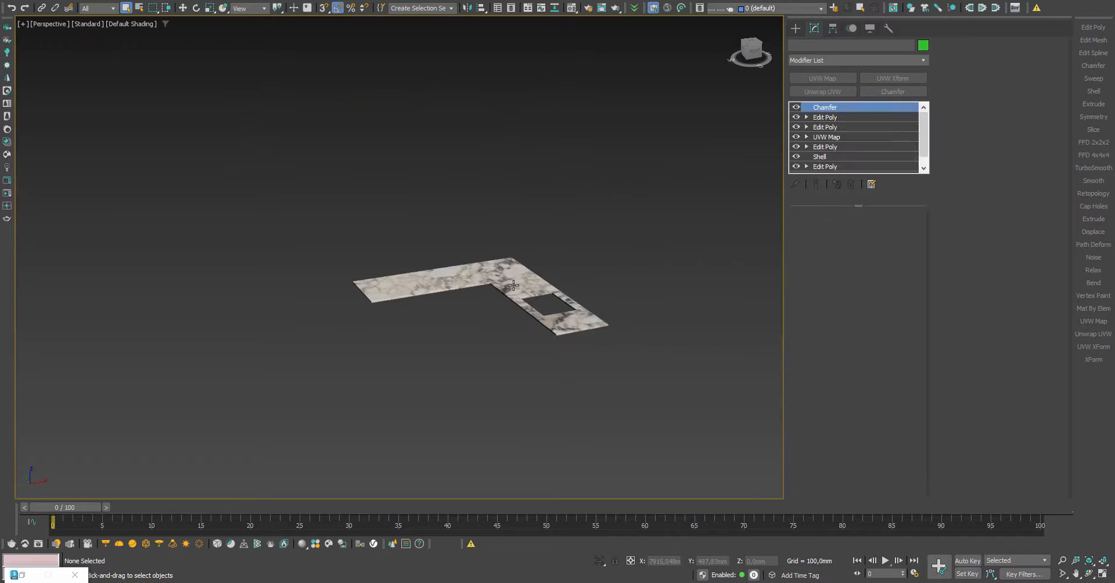
{"action": "left_click", "coordinate": [513, 285]}
{"action": "scroll", "coordinate": [464, 291], "scroll_direction": "up", "scroll_amount": 10}
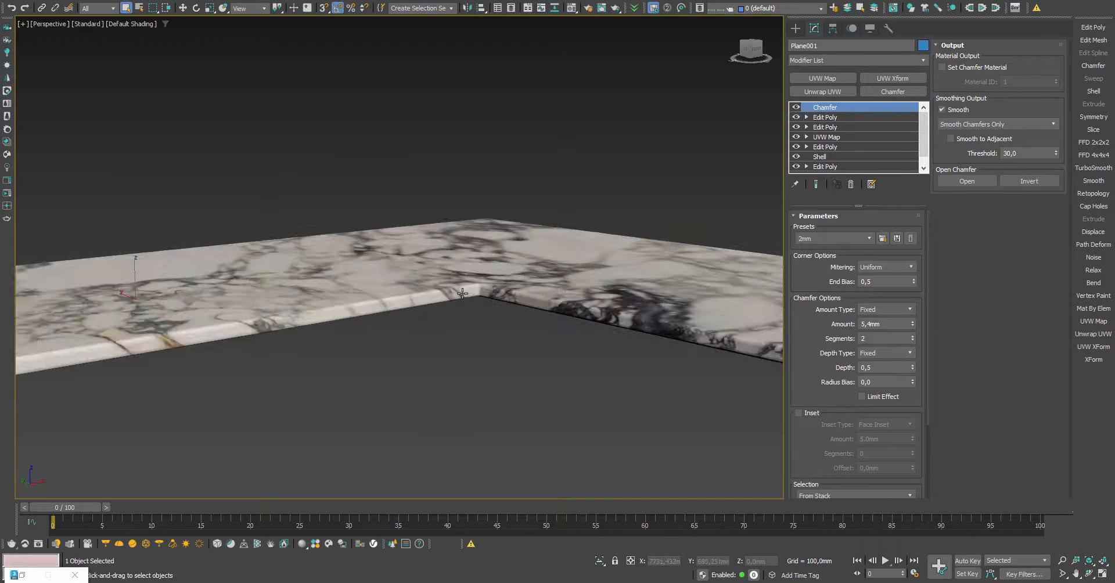
{"action": "scroll", "coordinate": [453, 296], "scroll_direction": "up", "scroll_amount": 2}
{"action": "scroll", "coordinate": [477, 286], "scroll_direction": "down", "scroll_amount": 8}
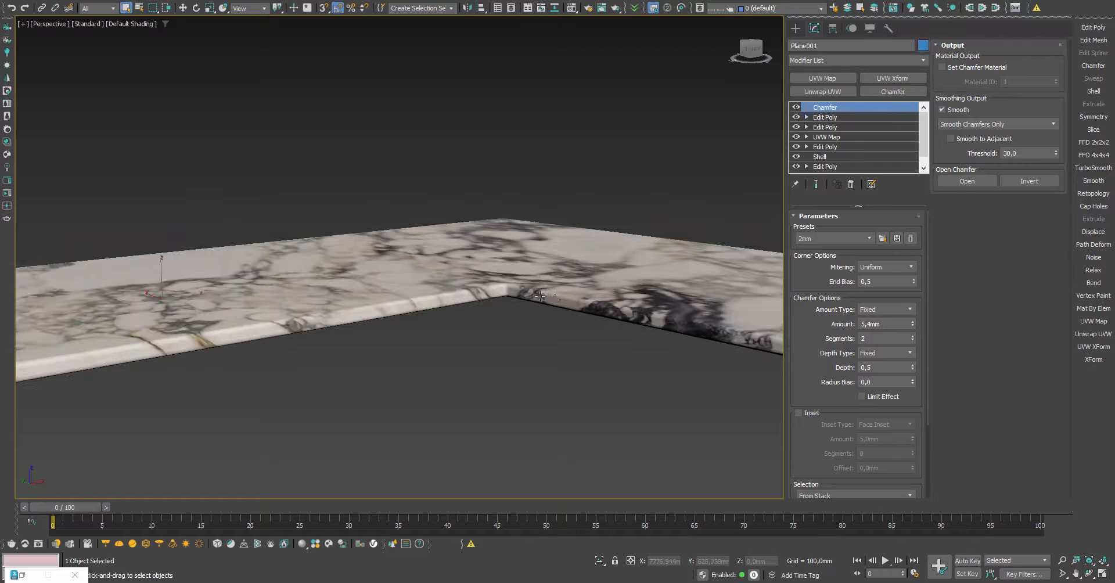
{"action": "scroll", "coordinate": [539, 332], "scroll_direction": "up", "scroll_amount": 4}
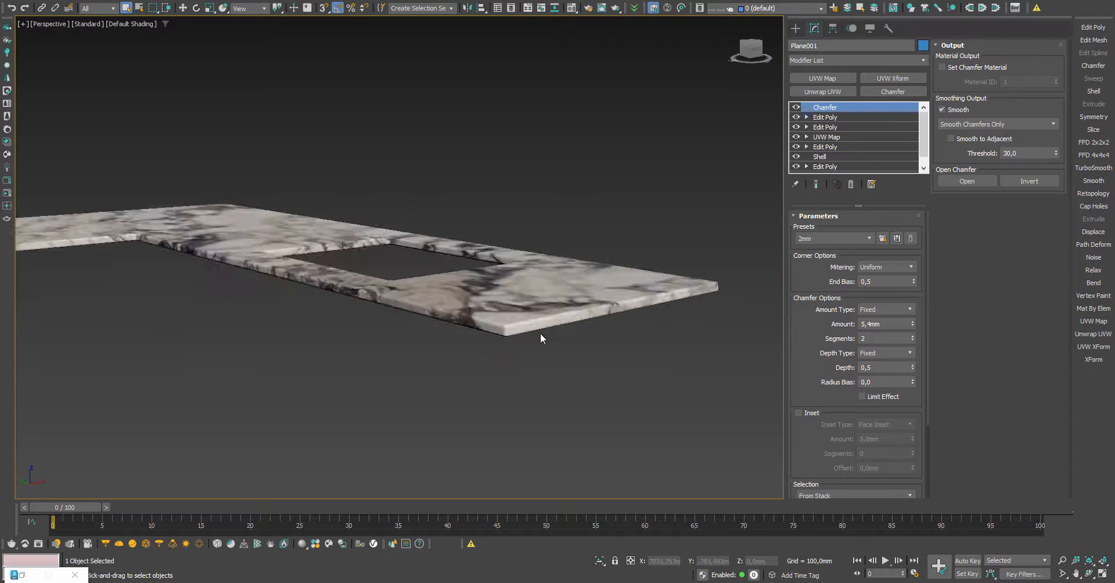
{"action": "scroll", "coordinate": [521, 332], "scroll_direction": "down", "scroll_amount": 7}
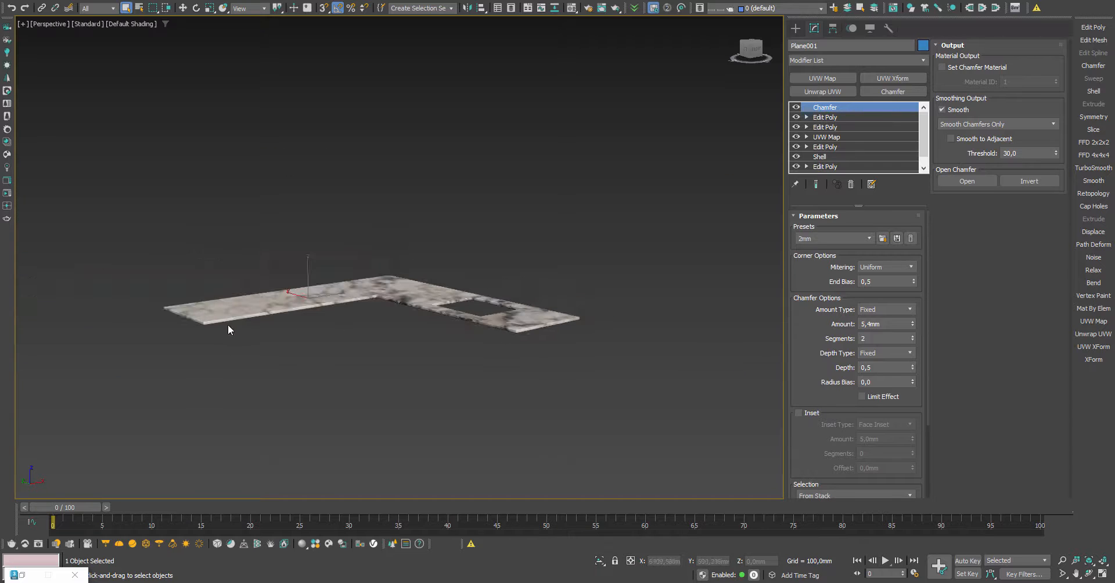
{"action": "middle_click_drag", "start_coordinate": [289, 312], "coordinate": [402, 325], "text": "alt"}
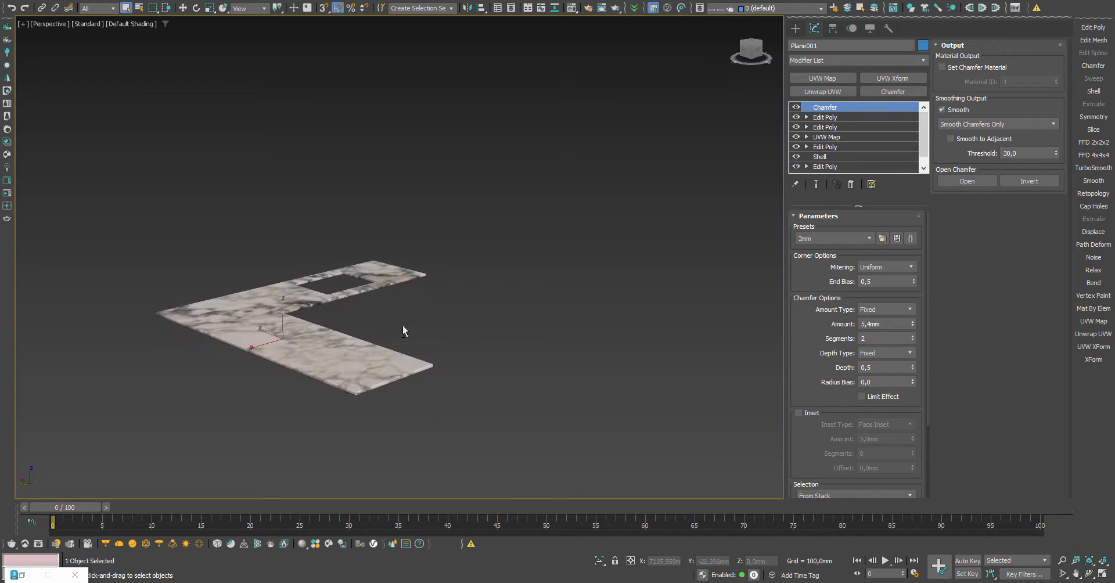
{"action": "scroll", "coordinate": [357, 397], "scroll_direction": "up", "scroll_amount": 3}
{"action": "scroll", "coordinate": [357, 397], "scroll_direction": "up", "scroll_amount": 4}
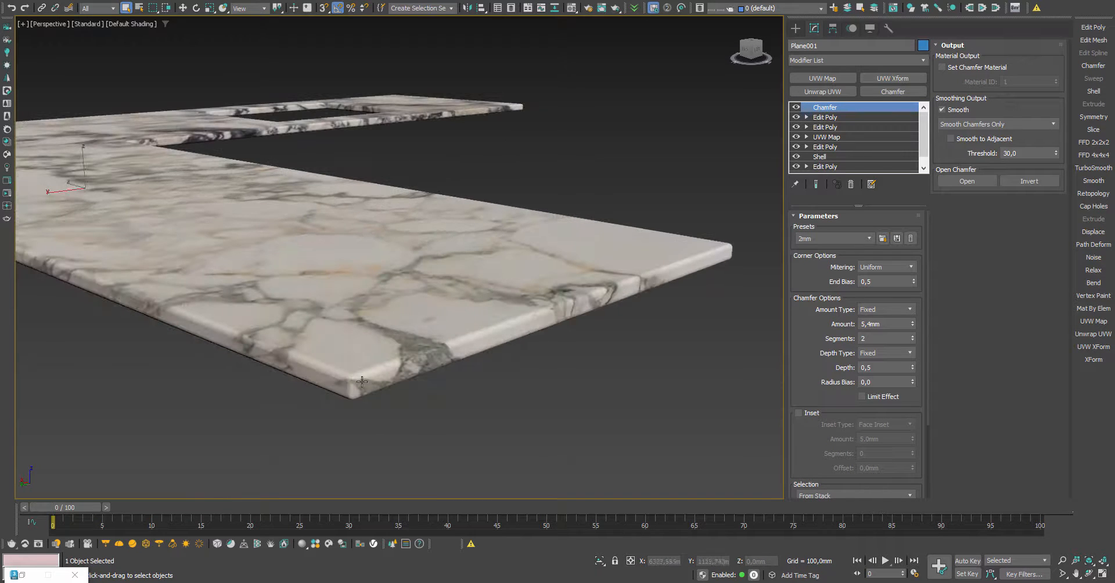
{"action": "scroll", "coordinate": [308, 356], "scroll_direction": "down", "scroll_amount": 5}
{"action": "middle_click_drag", "start_coordinate": [308, 357], "coordinate": [391, 263], "text": "alt"}
{"action": "scroll", "coordinate": [487, 170], "scroll_direction": "up", "scroll_amount": 6}
{"action": "scroll", "coordinate": [482, 190], "scroll_direction": "down", "scroll_amount": 3}
{"action": "scroll", "coordinate": [450, 253], "scroll_direction": "up", "scroll_amount": 5}
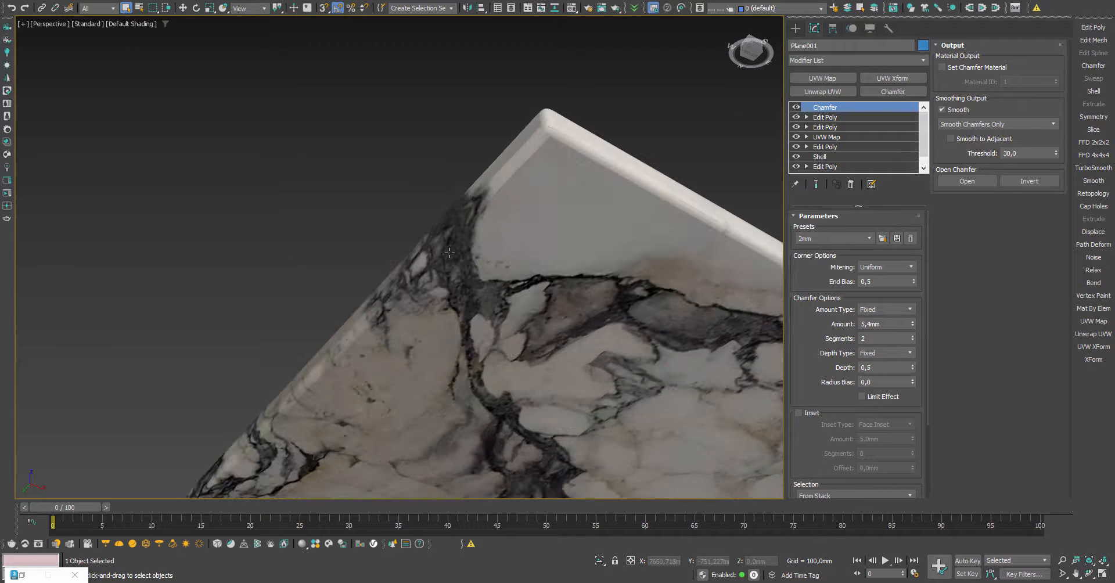
{"action": "scroll", "coordinate": [452, 253], "scroll_direction": "down", "scroll_amount": 7}
{"action": "middle_click_drag", "start_coordinate": [452, 252], "coordinate": [492, 298], "text": "alt"}
{"action": "scroll", "coordinate": [491, 297], "scroll_direction": "down", "scroll_amount": 3}
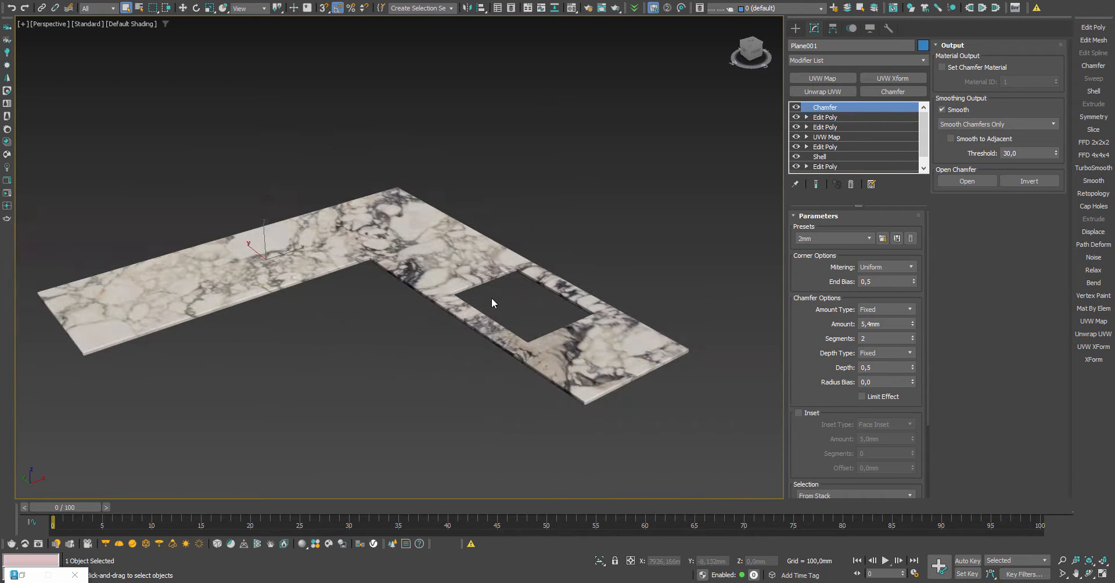